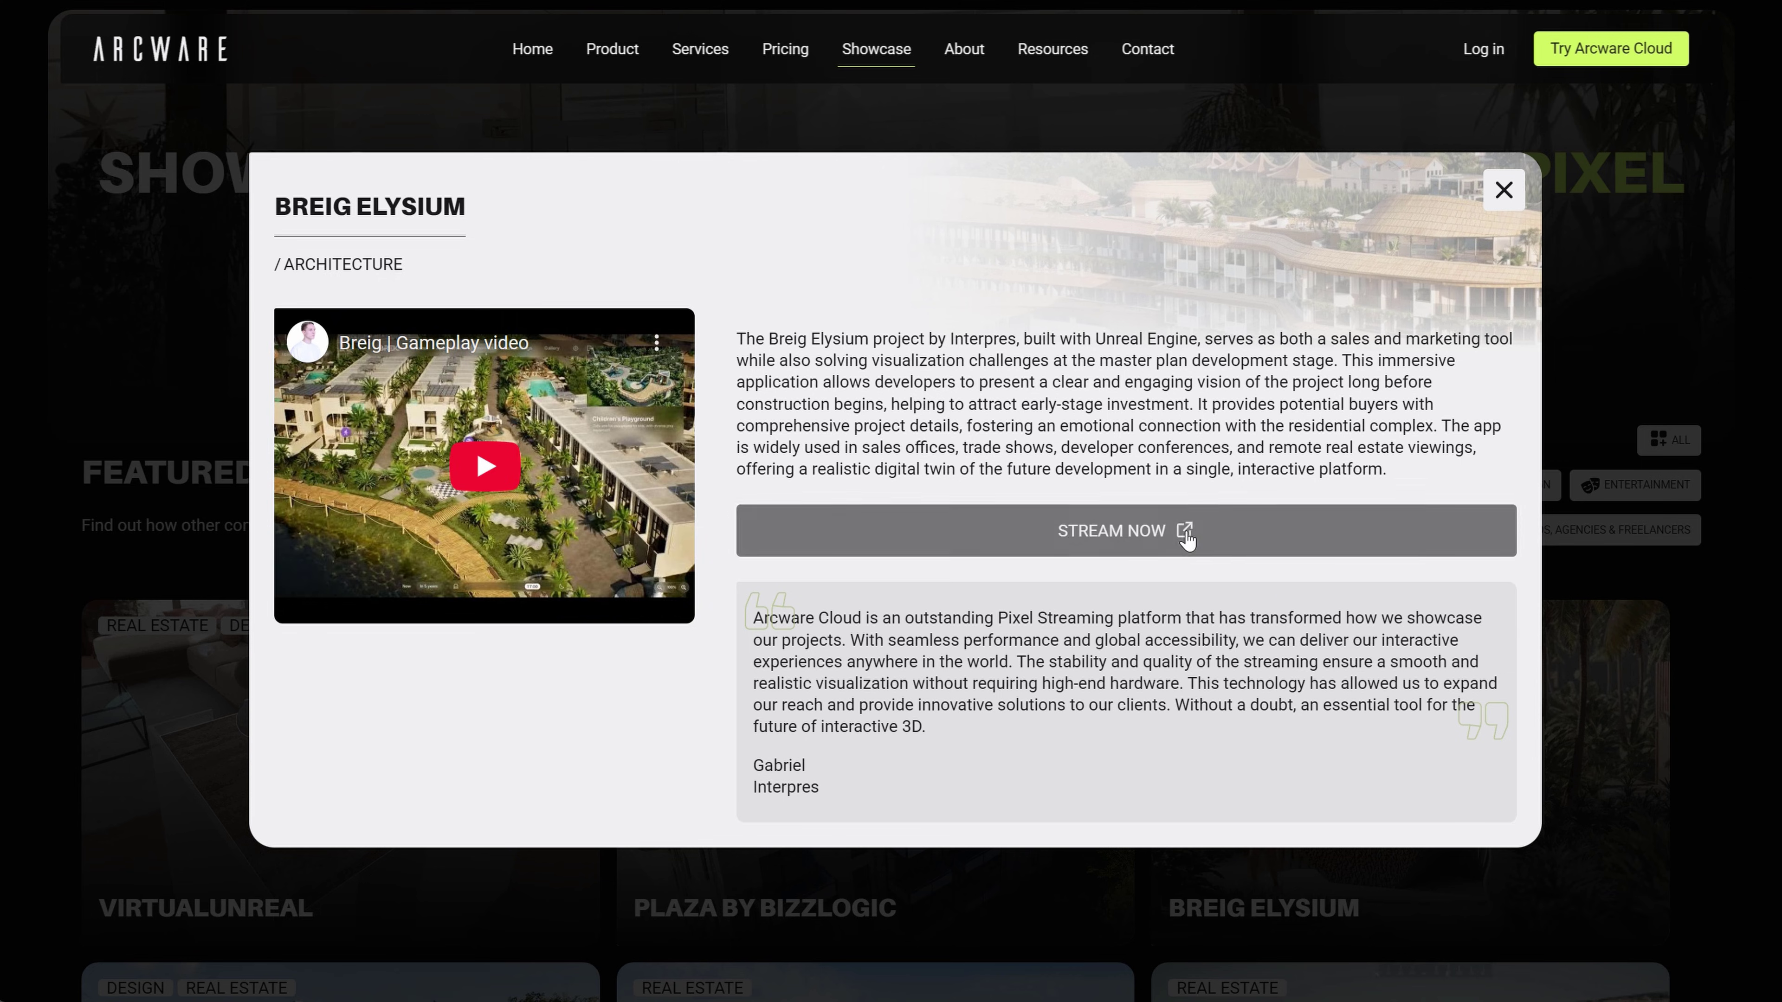
# - Launch the Breig Elysium live stream from its showcase popup
pyautogui.click(1186, 537)
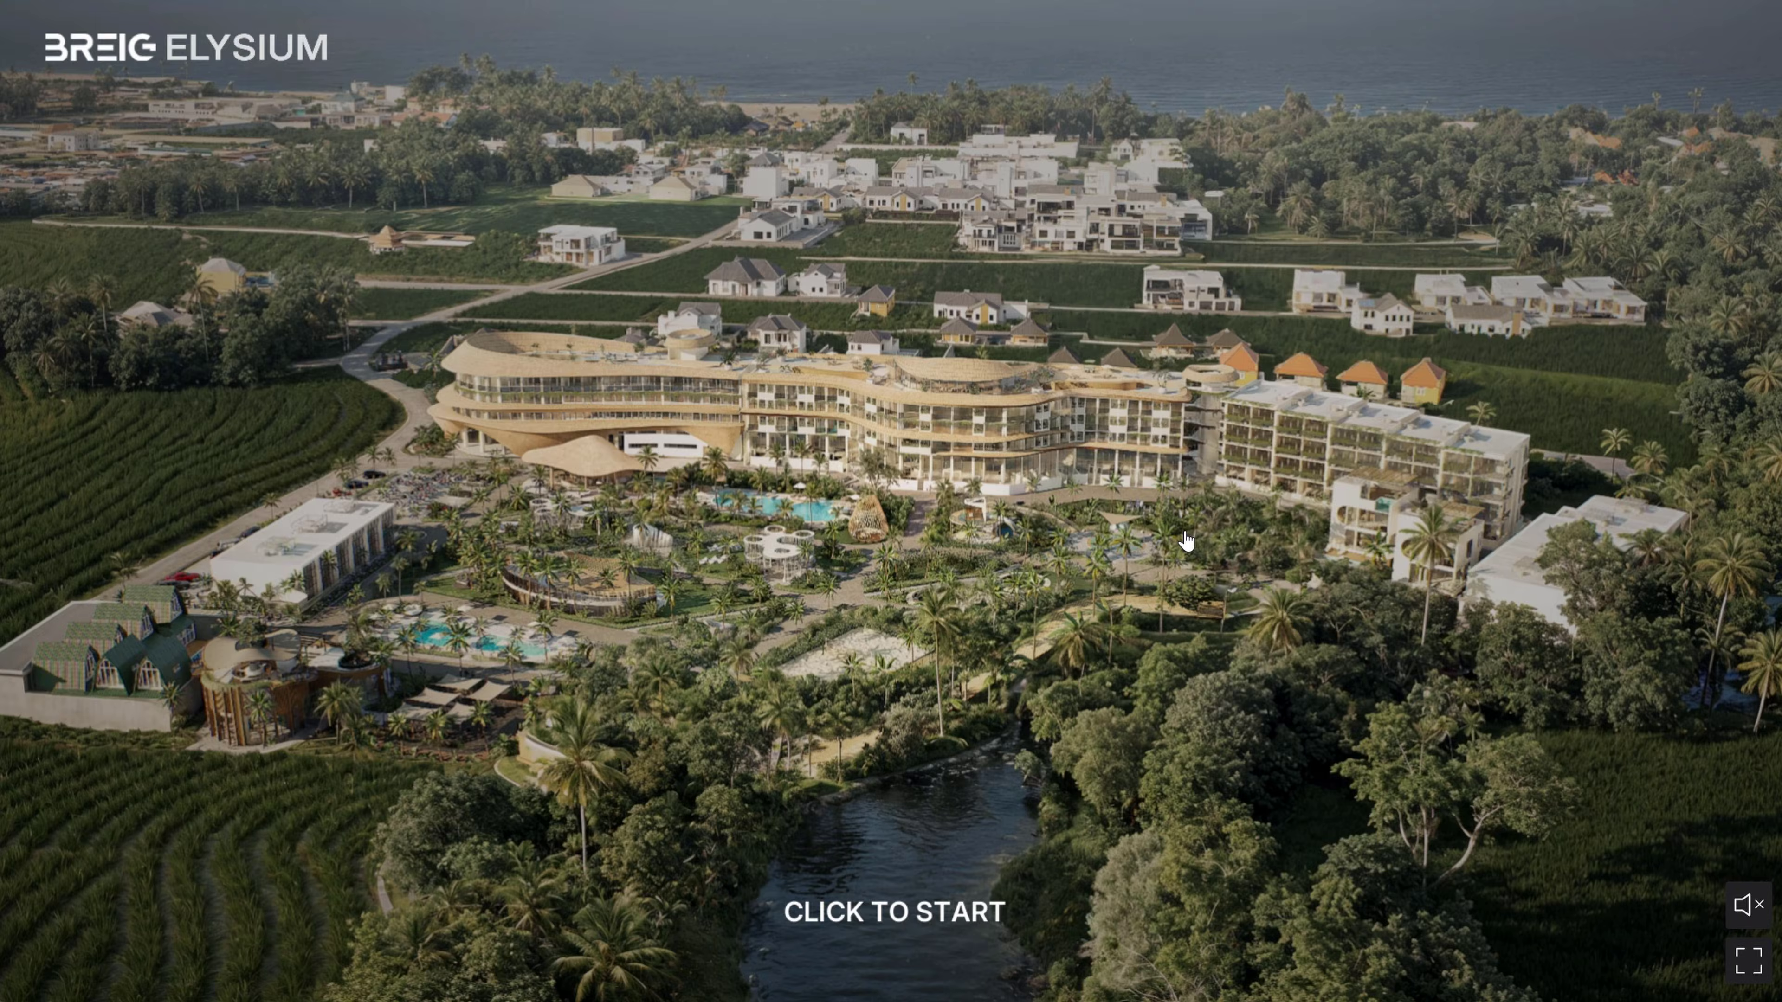
pyautogui.click(1185, 540)
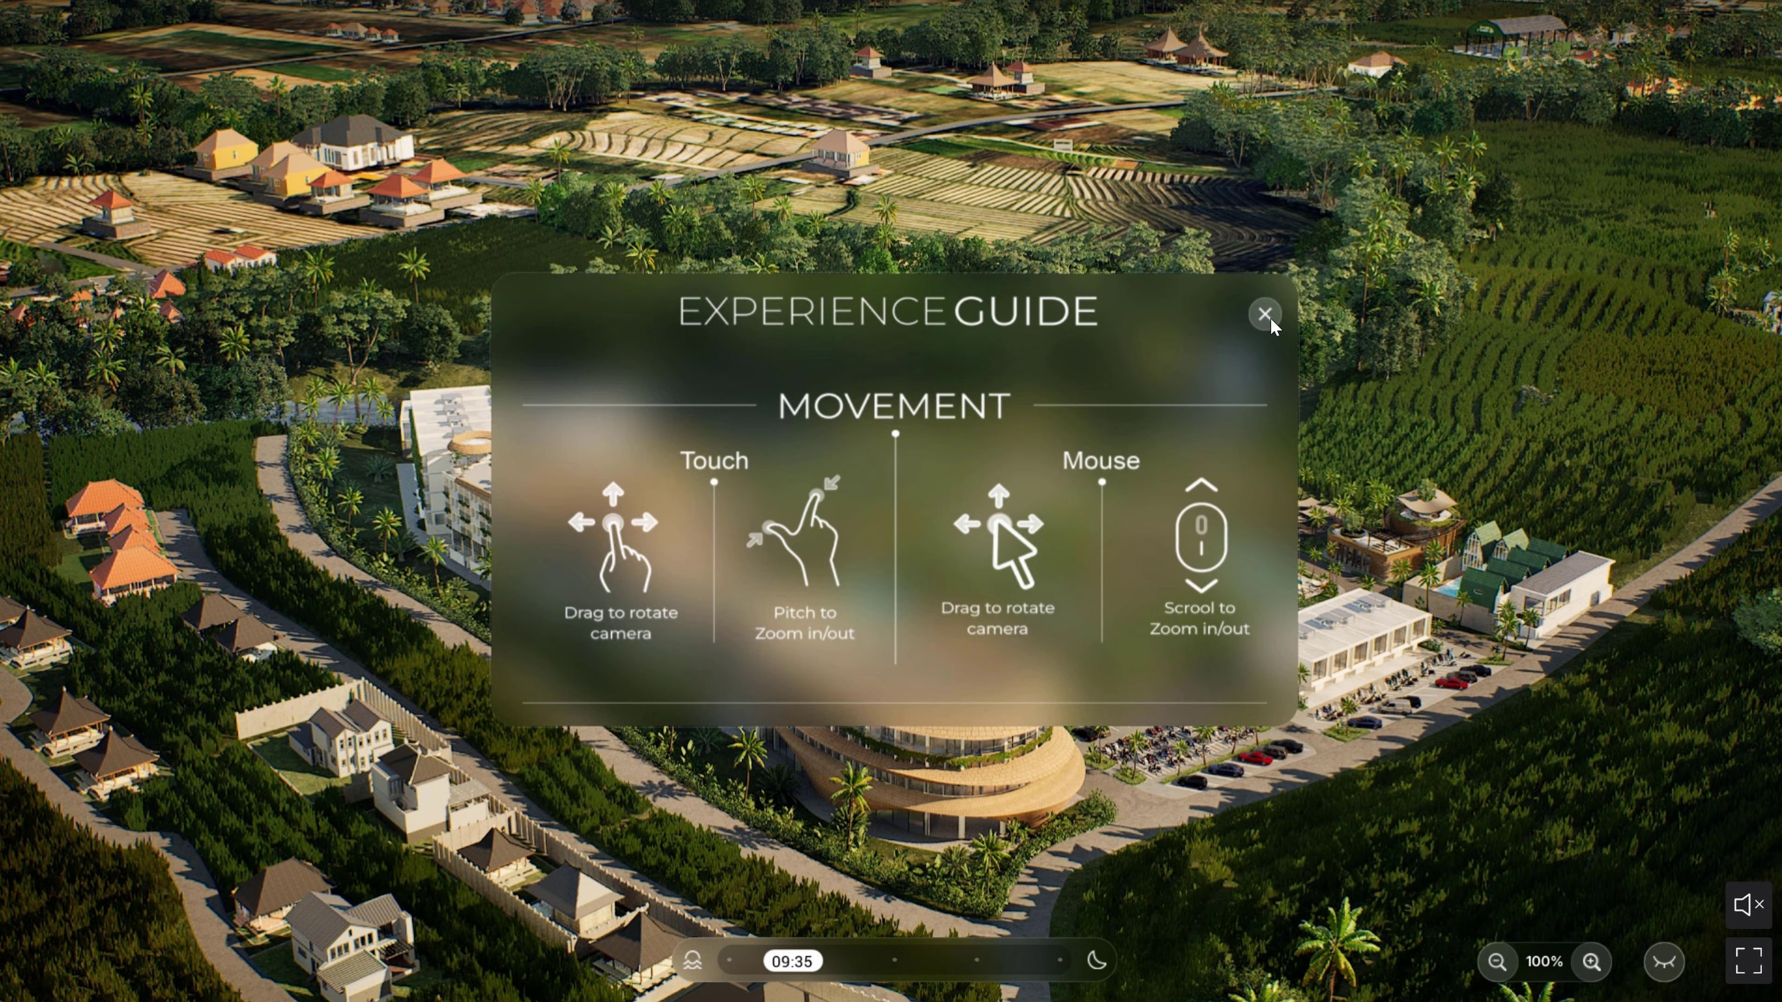
pyautogui.click(1265, 314)
pyautogui.moveTo(1163, 491); pyautogui.dragTo(724, 506)
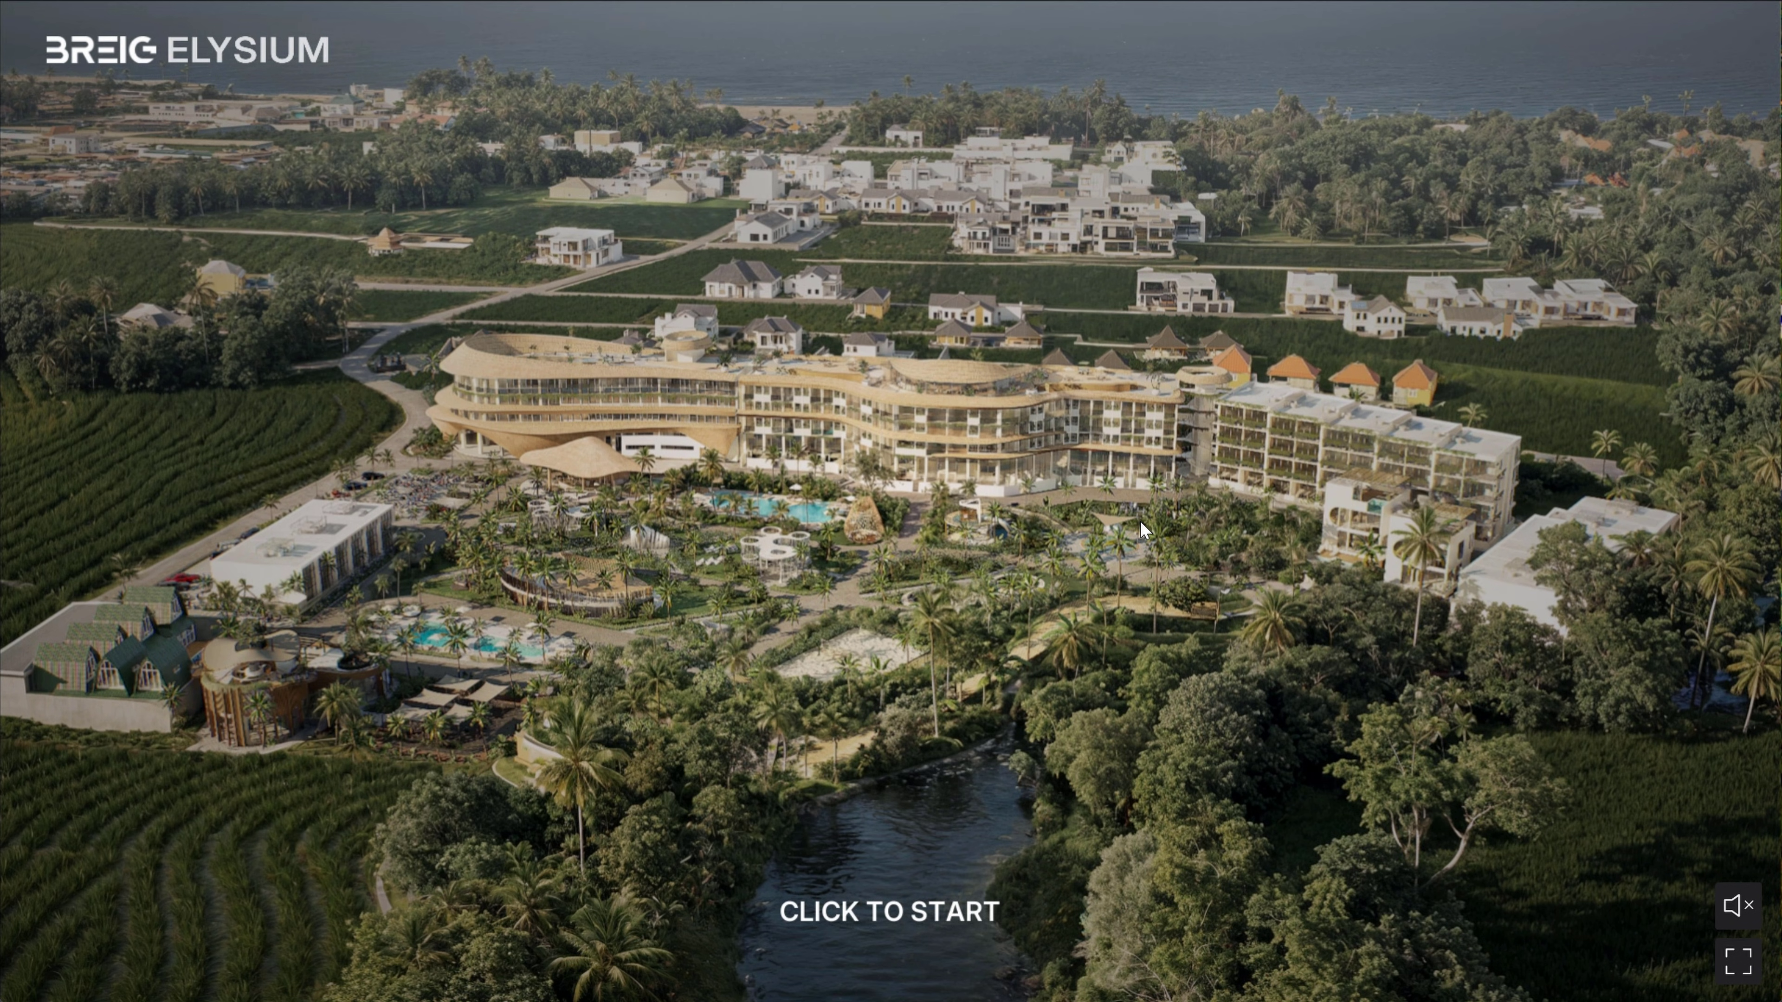
# - Start the Breig Elysium resort stream and dismiss its Experience Guide overlay
pyautogui.click(1140, 530)
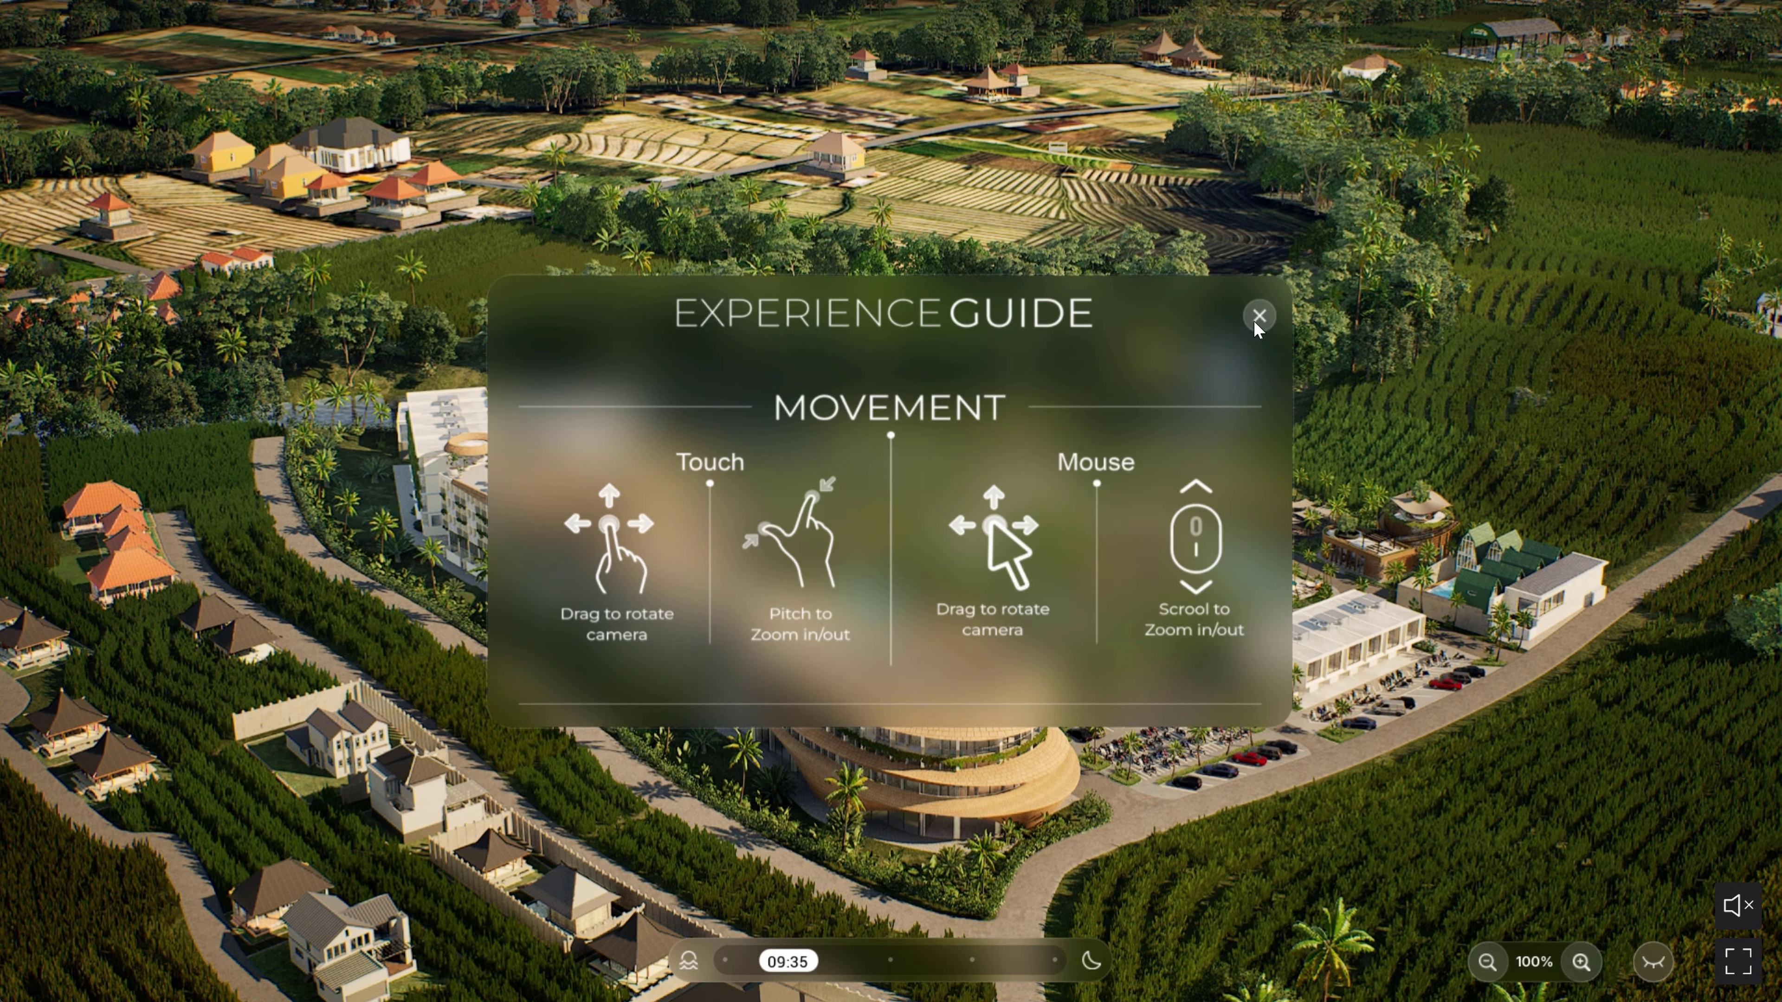
pyautogui.click(1258, 316)
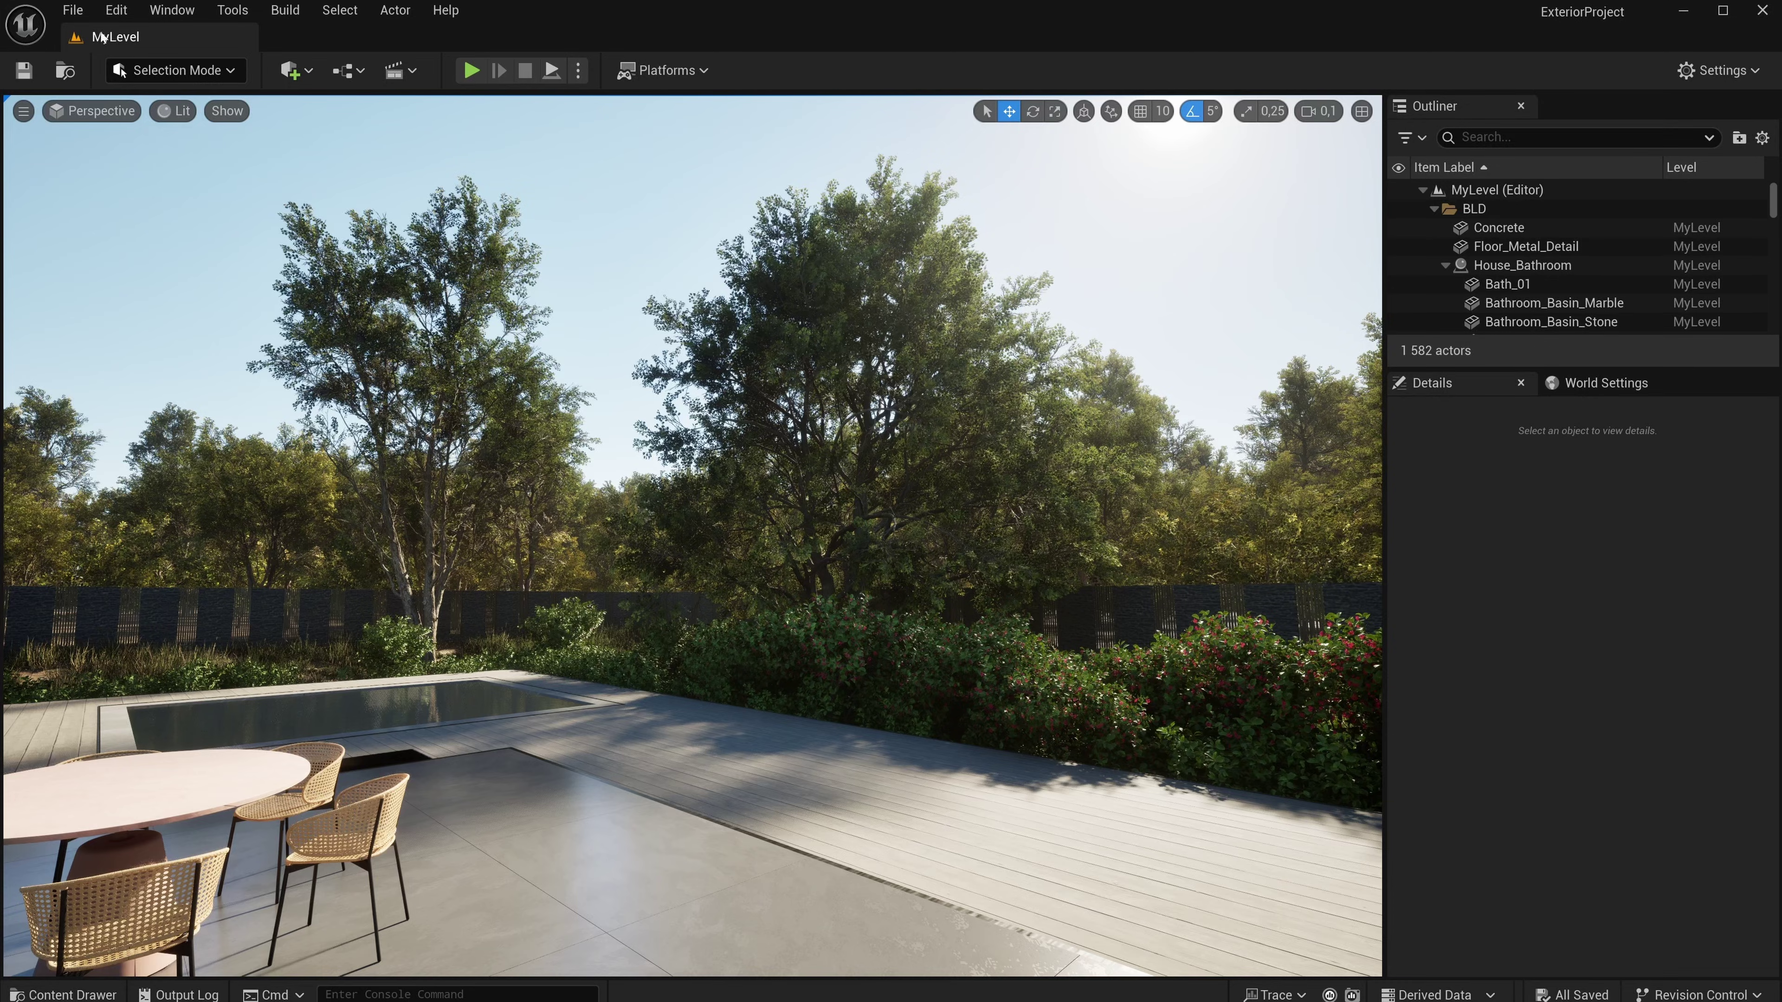
# - Enable the Pixel Streaming plugin found by searching 'pixel stream', then open Project Settings
pyautogui.click(115, 10)
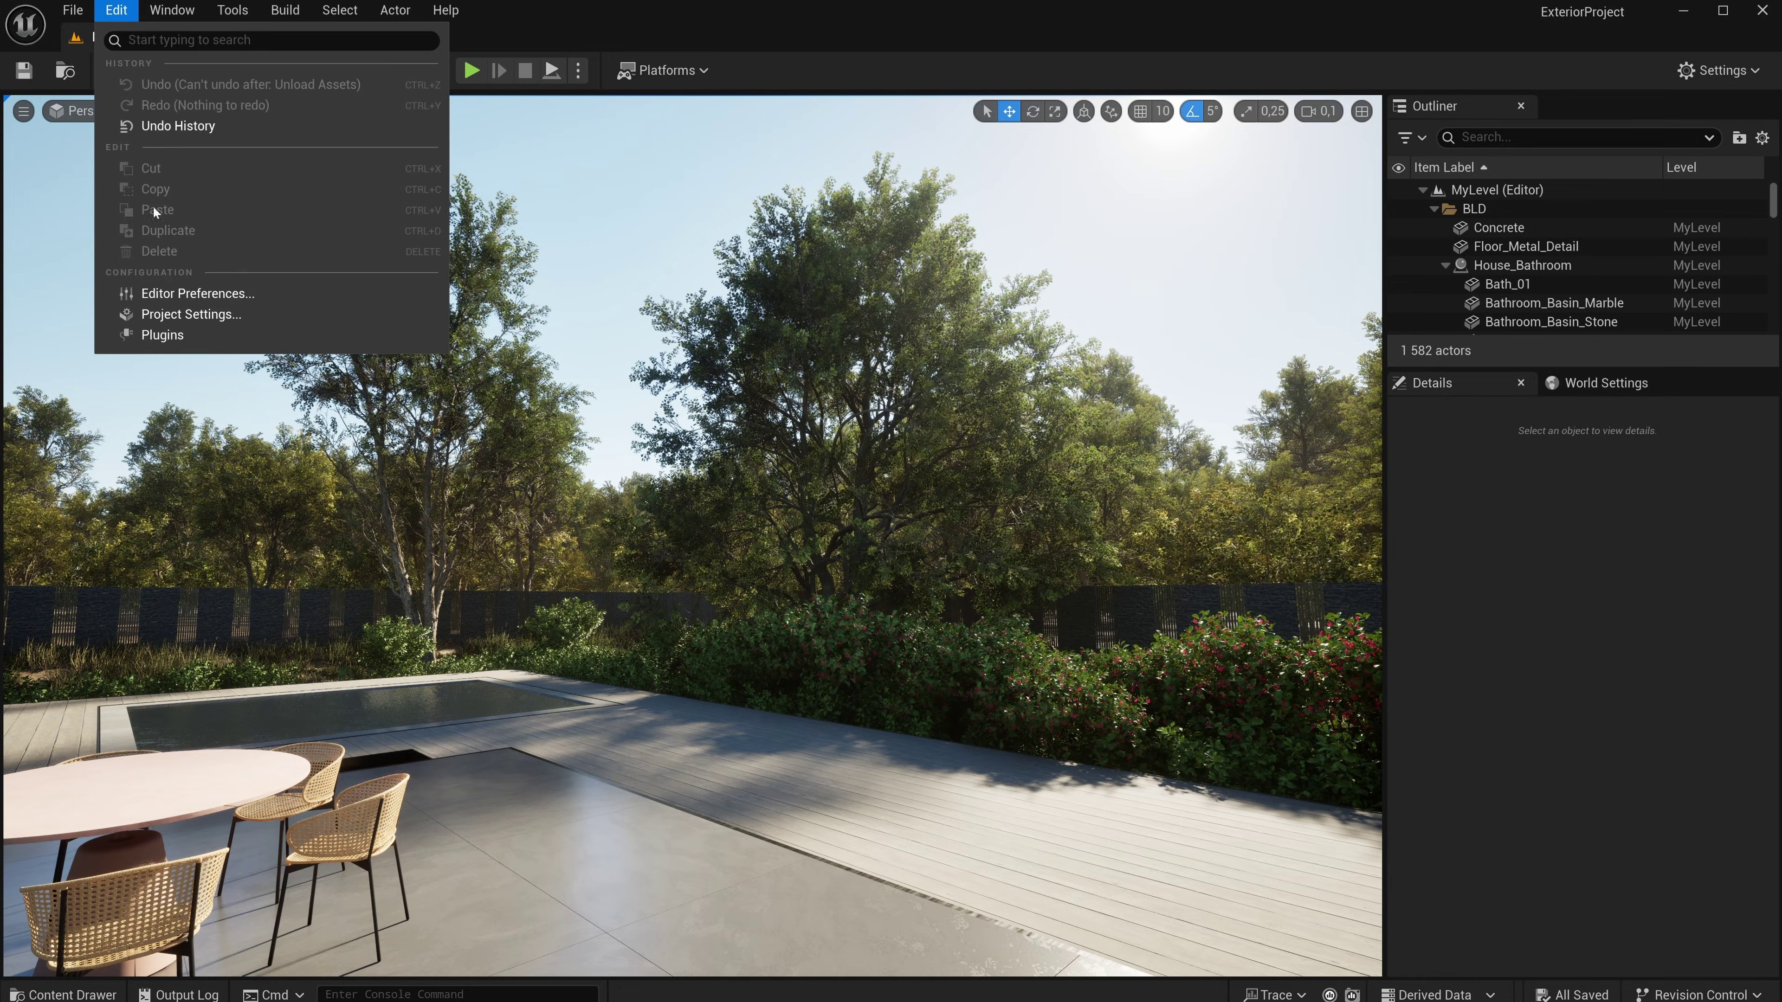
pyautogui.click(161, 336)
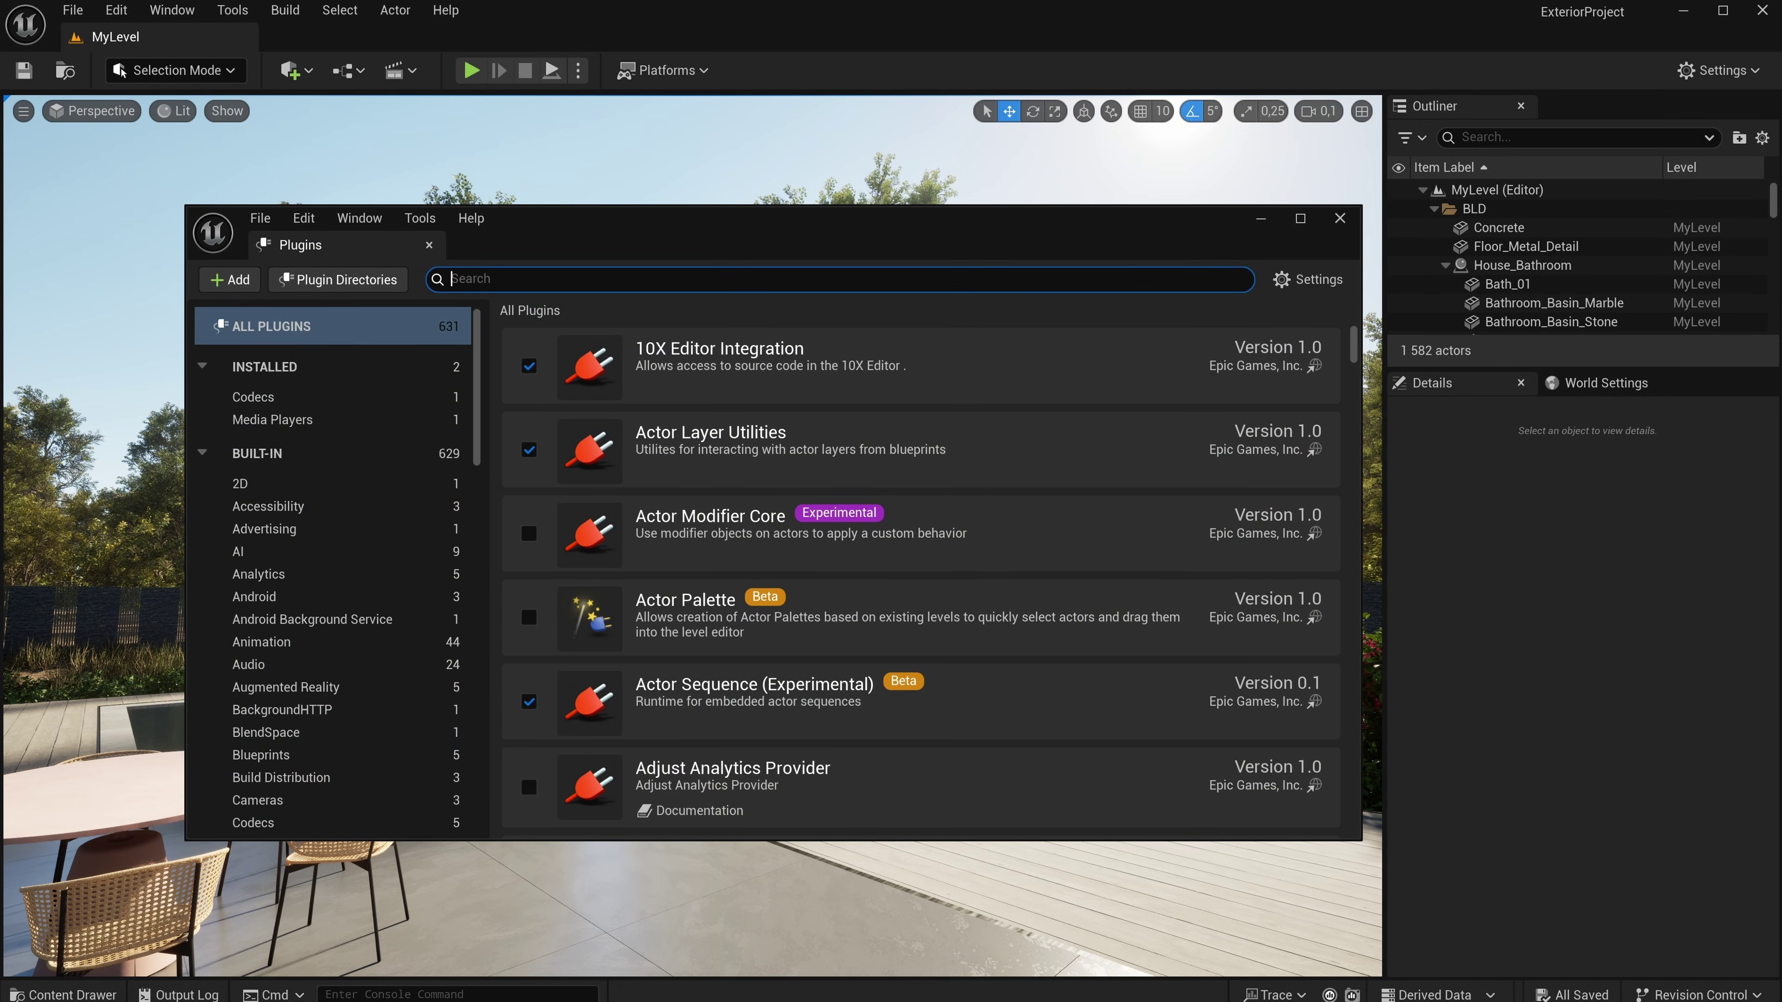
pyautogui.write('pixel stream')
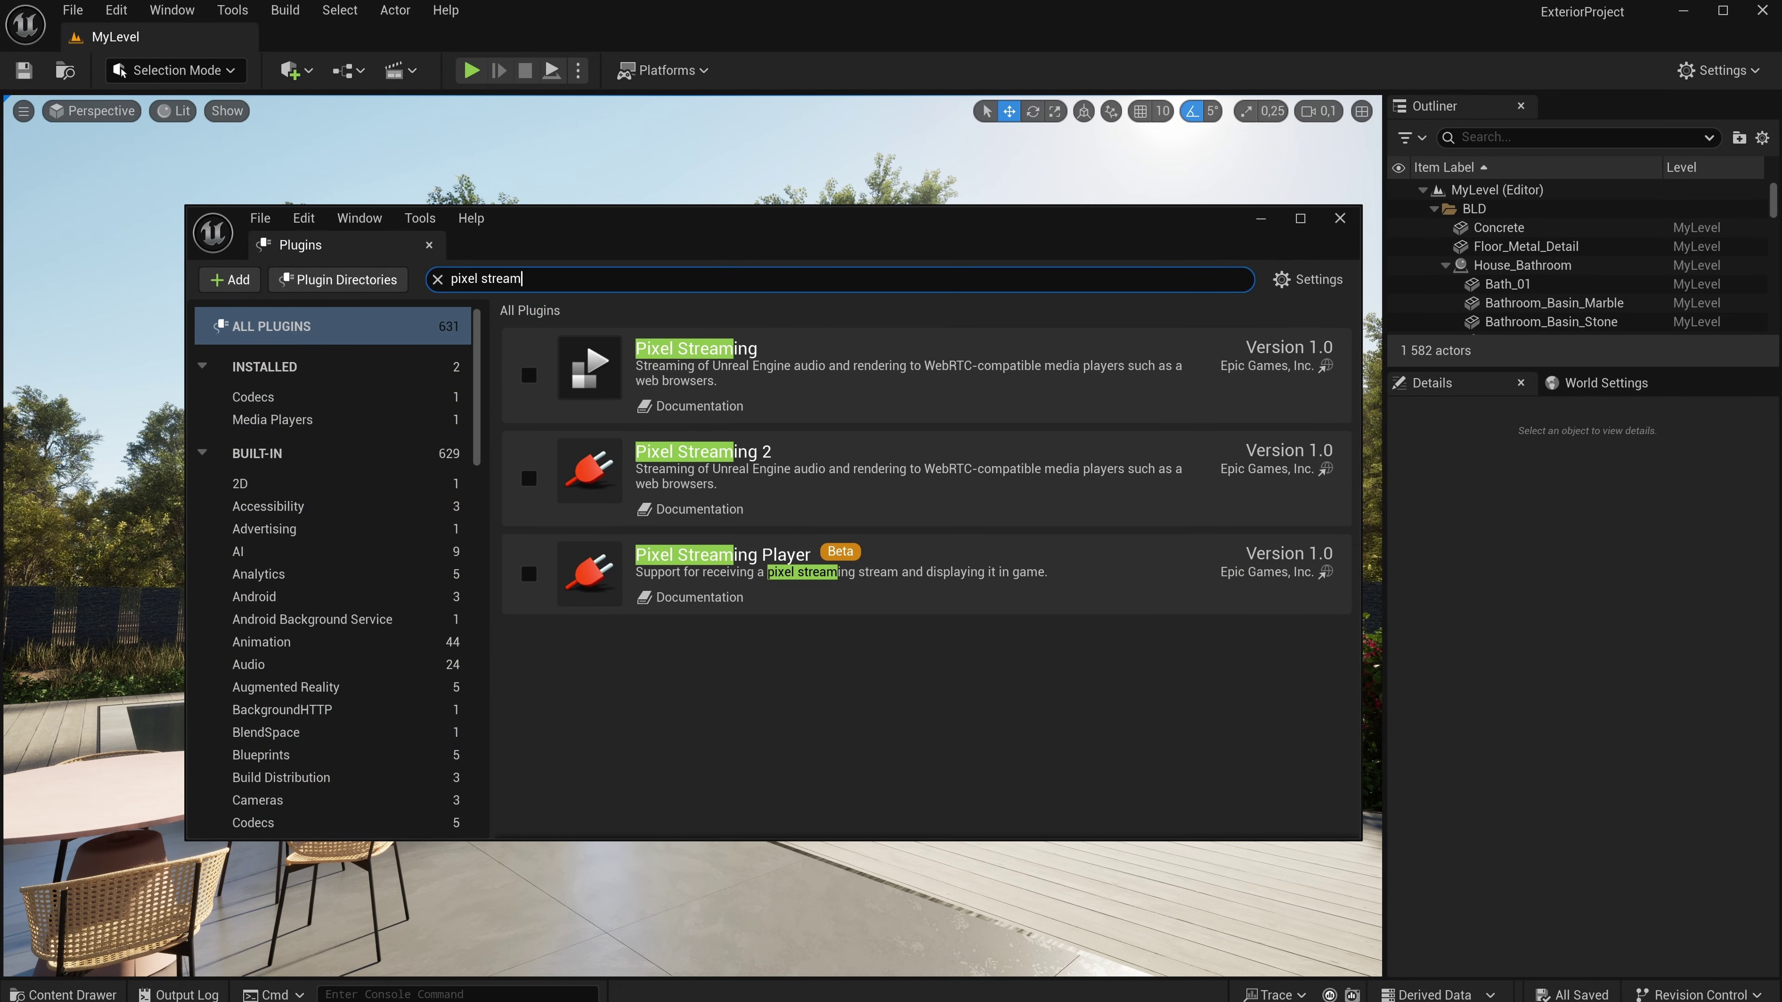
pyautogui.click(530, 378)
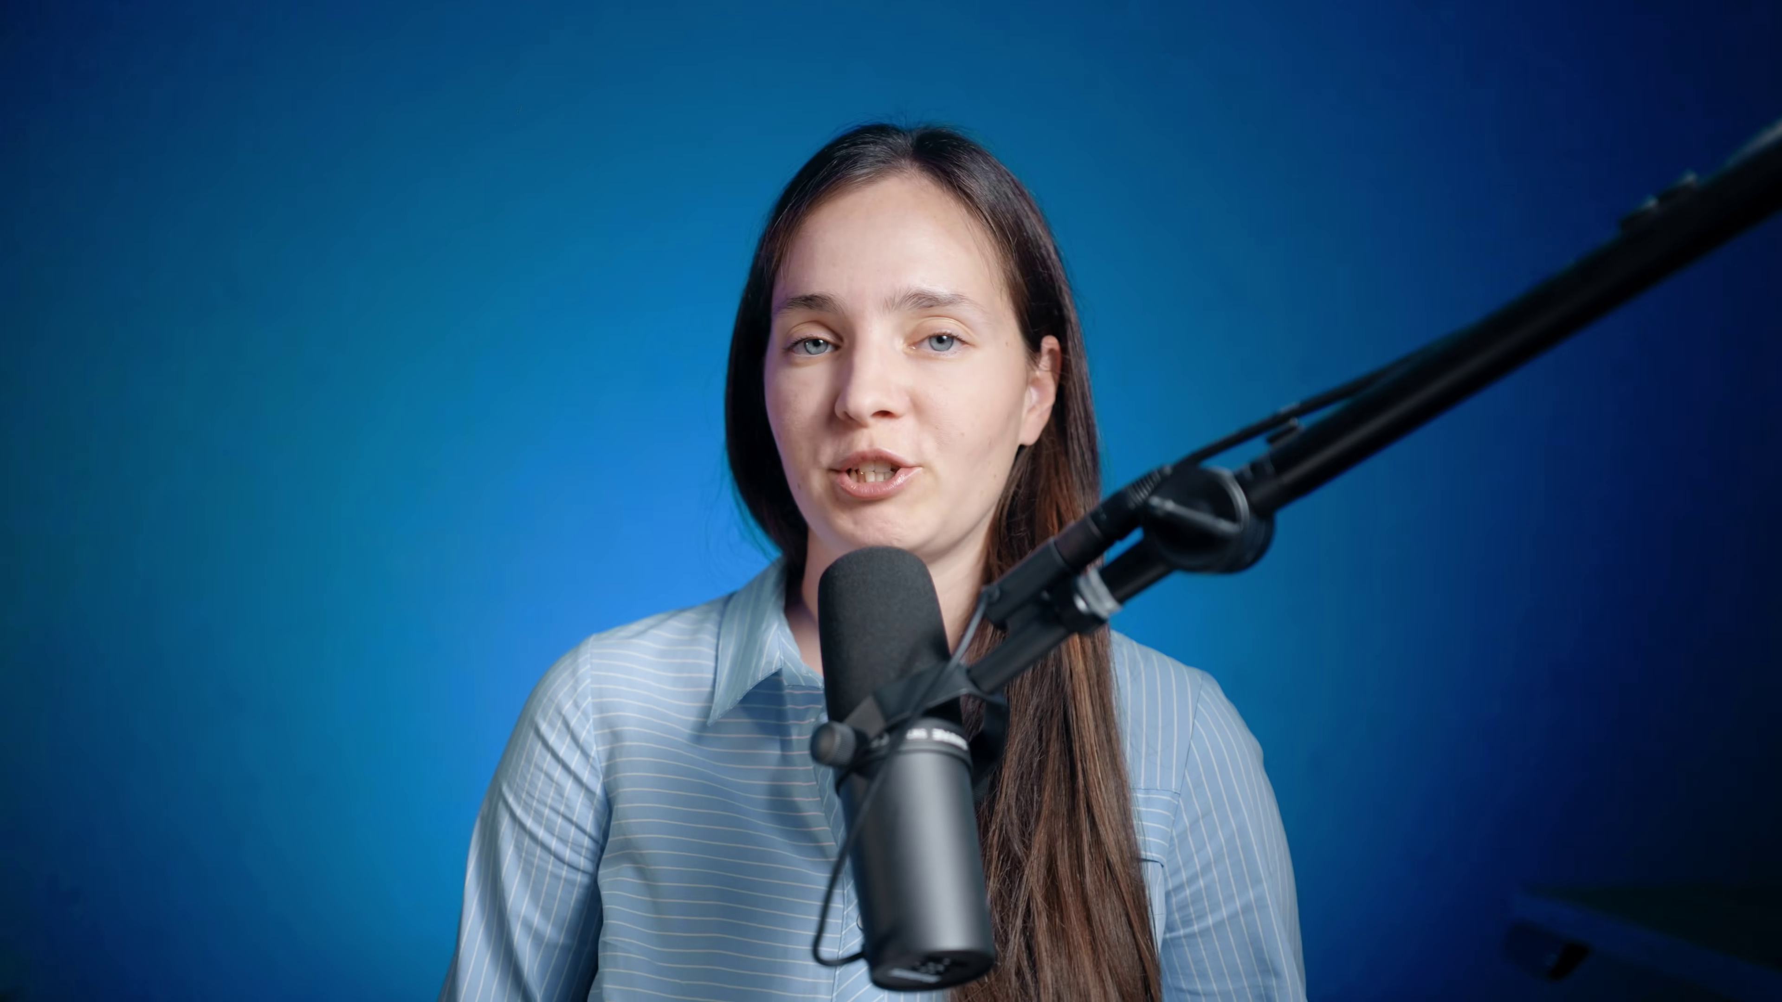
pyautogui.click(115, 10)
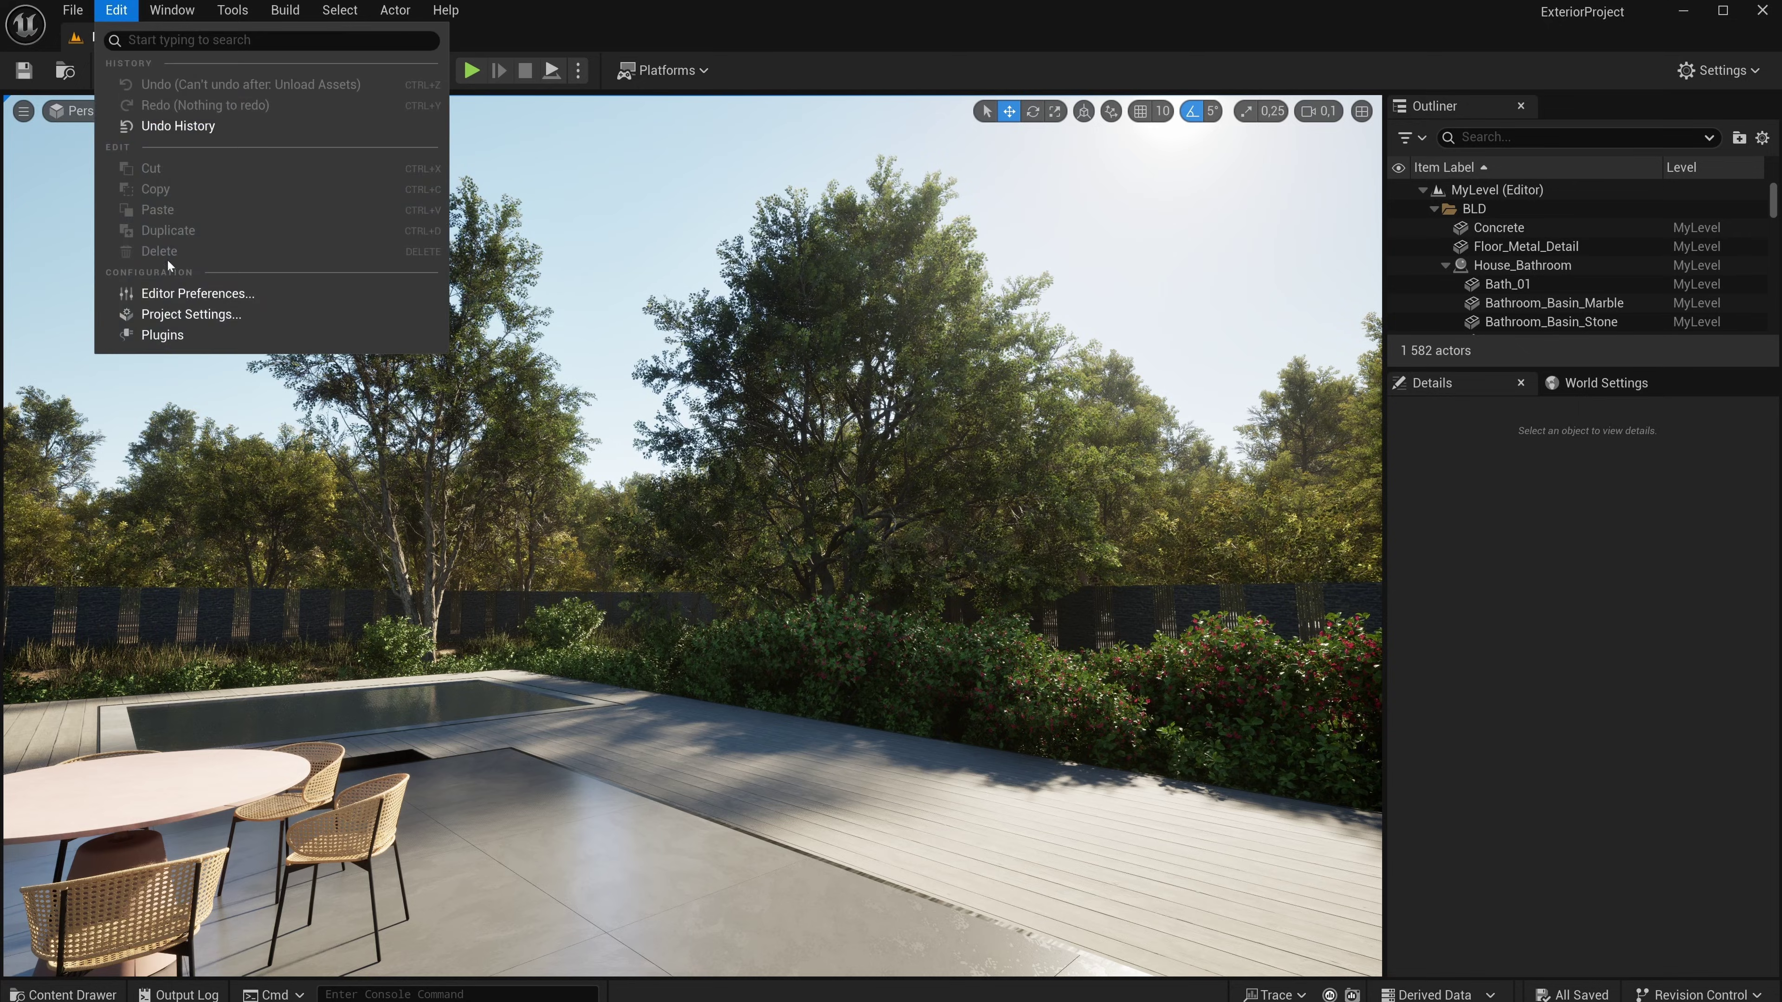
pyautogui.click(184, 313)
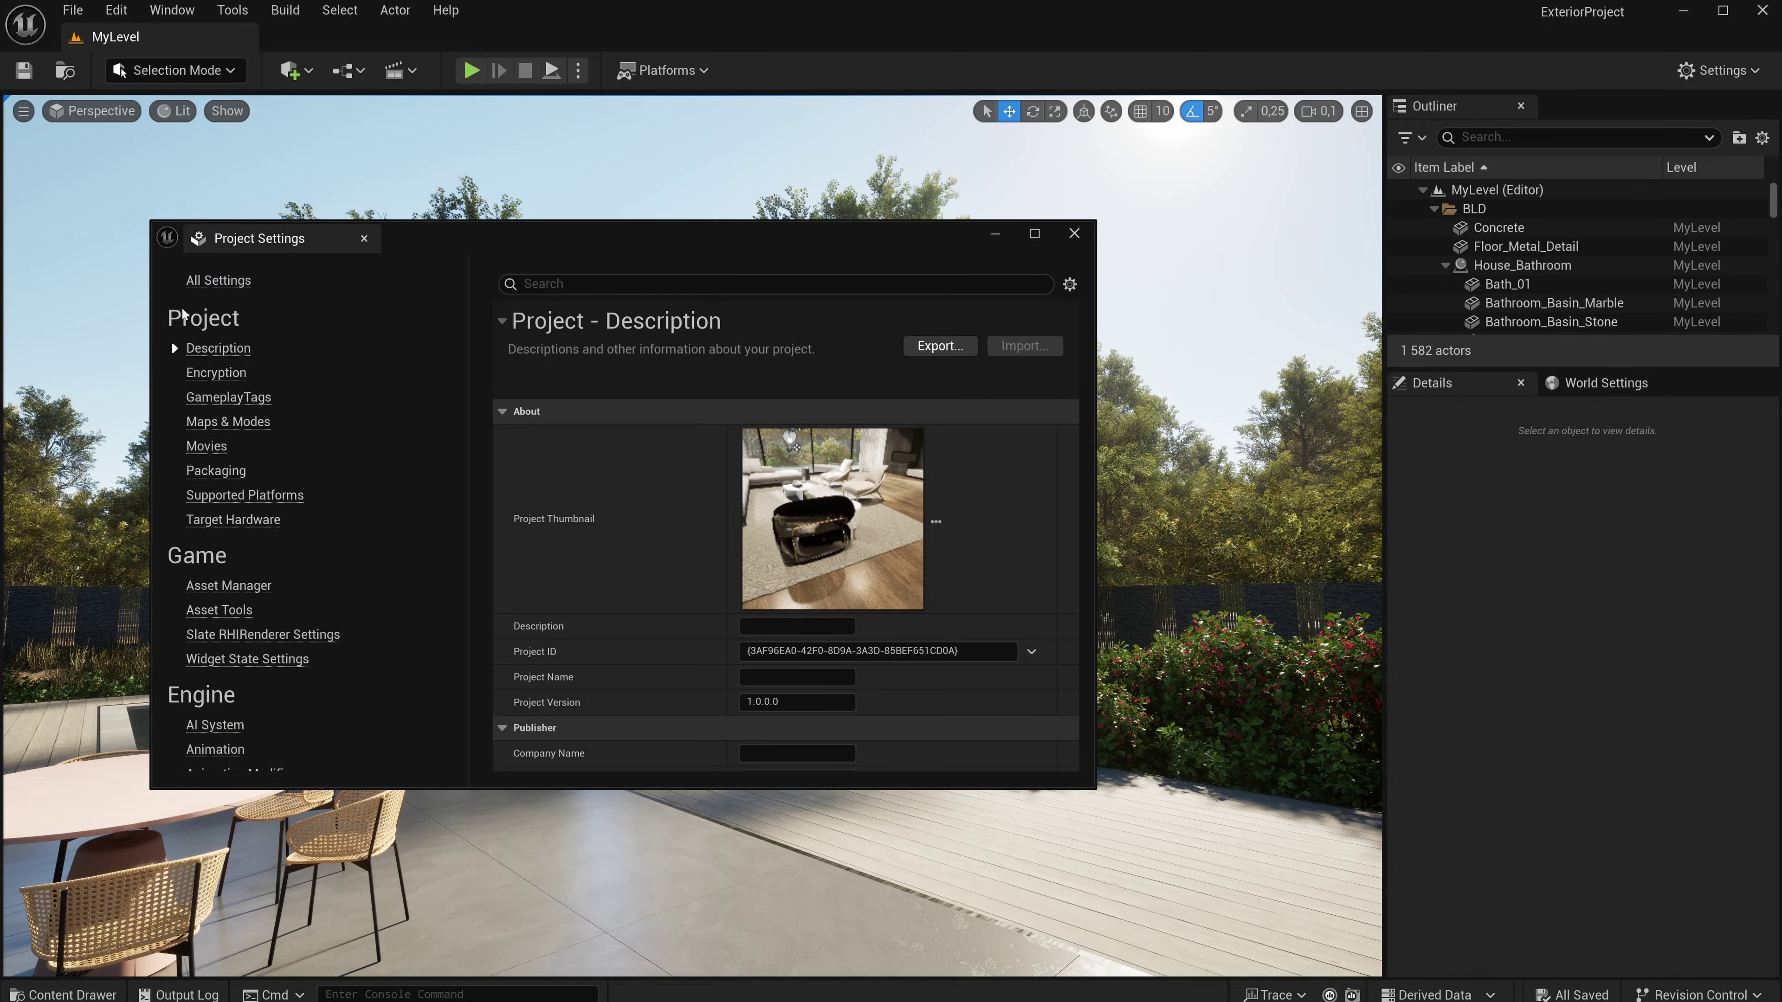
# - In Maps & Modes, set BP_FirstPersonGameMode as default game mode and MyLevel as startup and default map
pyautogui.click(251, 425)
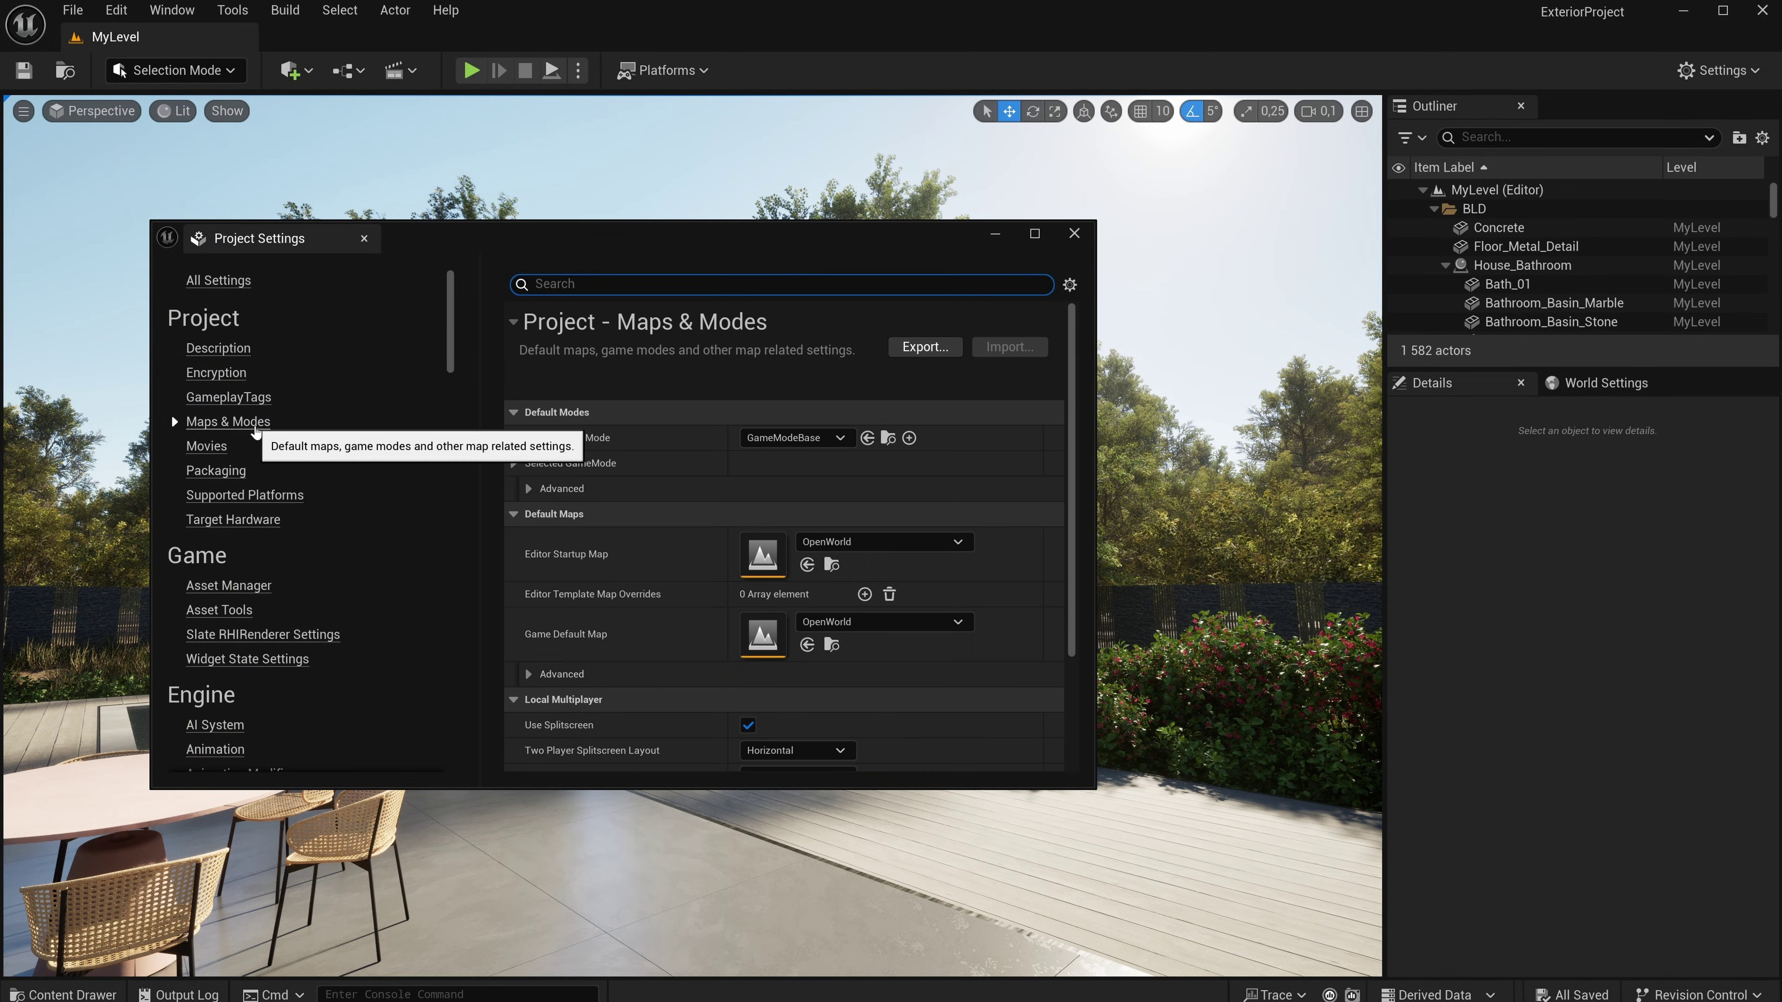
pyautogui.click(831, 442)
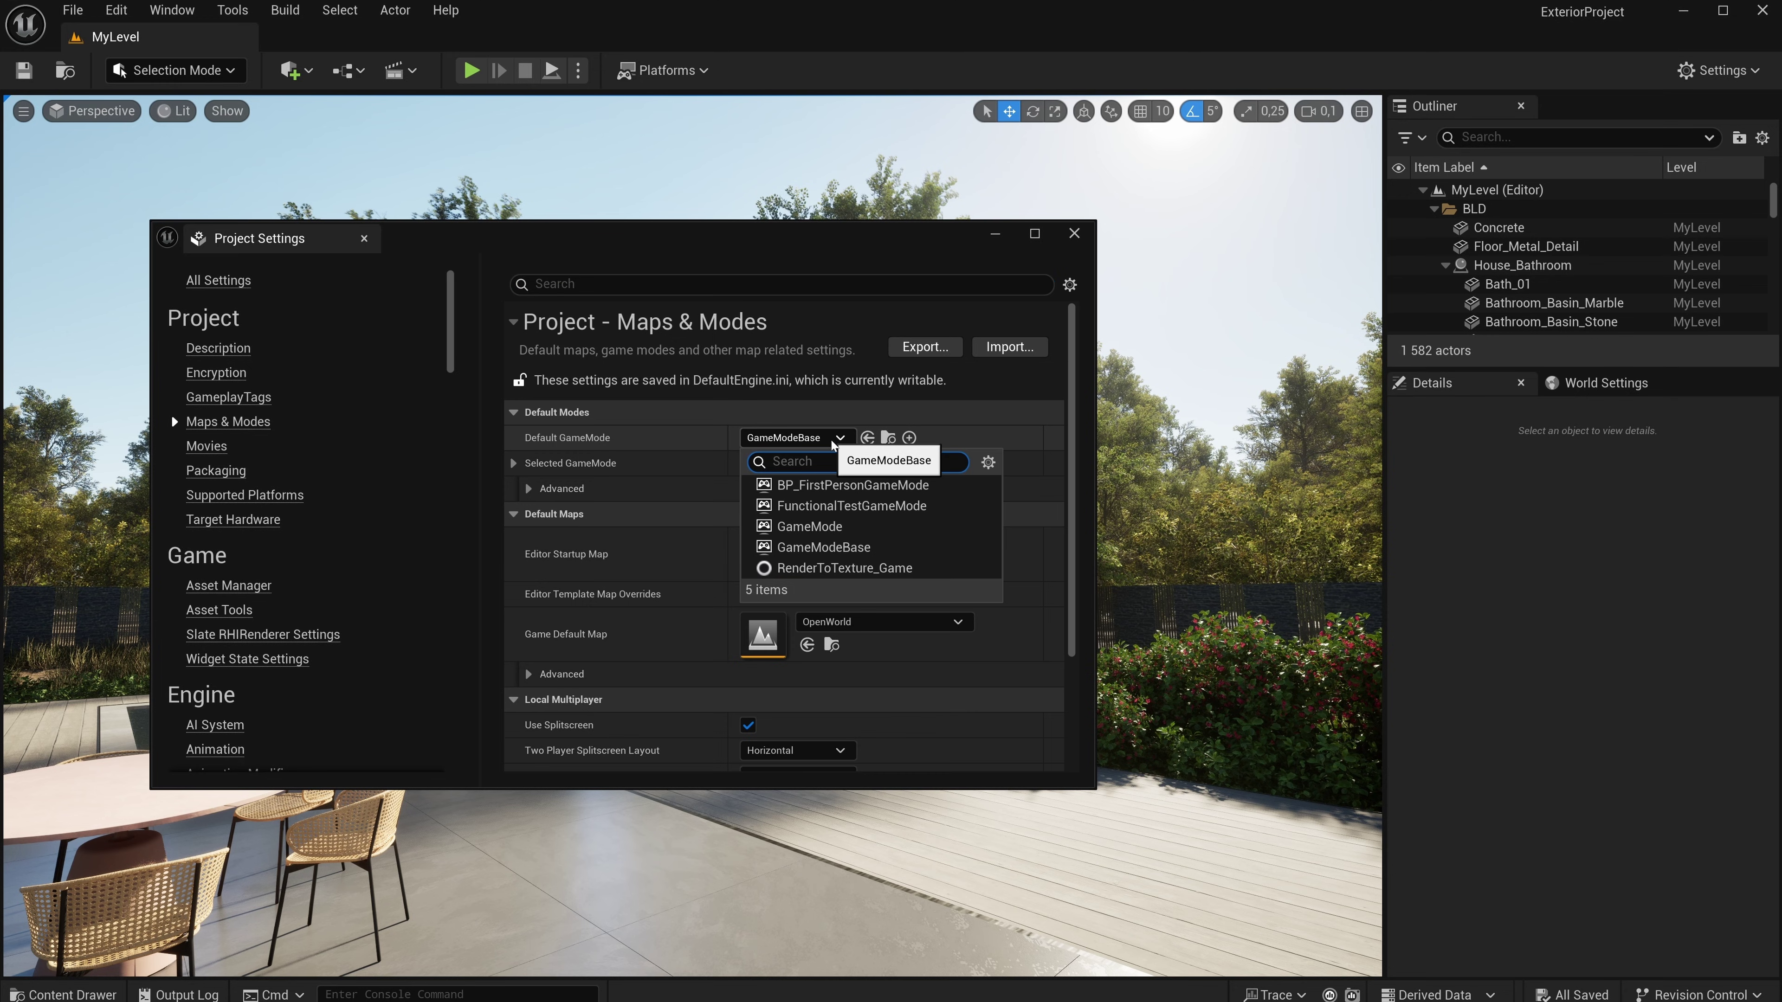
pyautogui.click(836, 488)
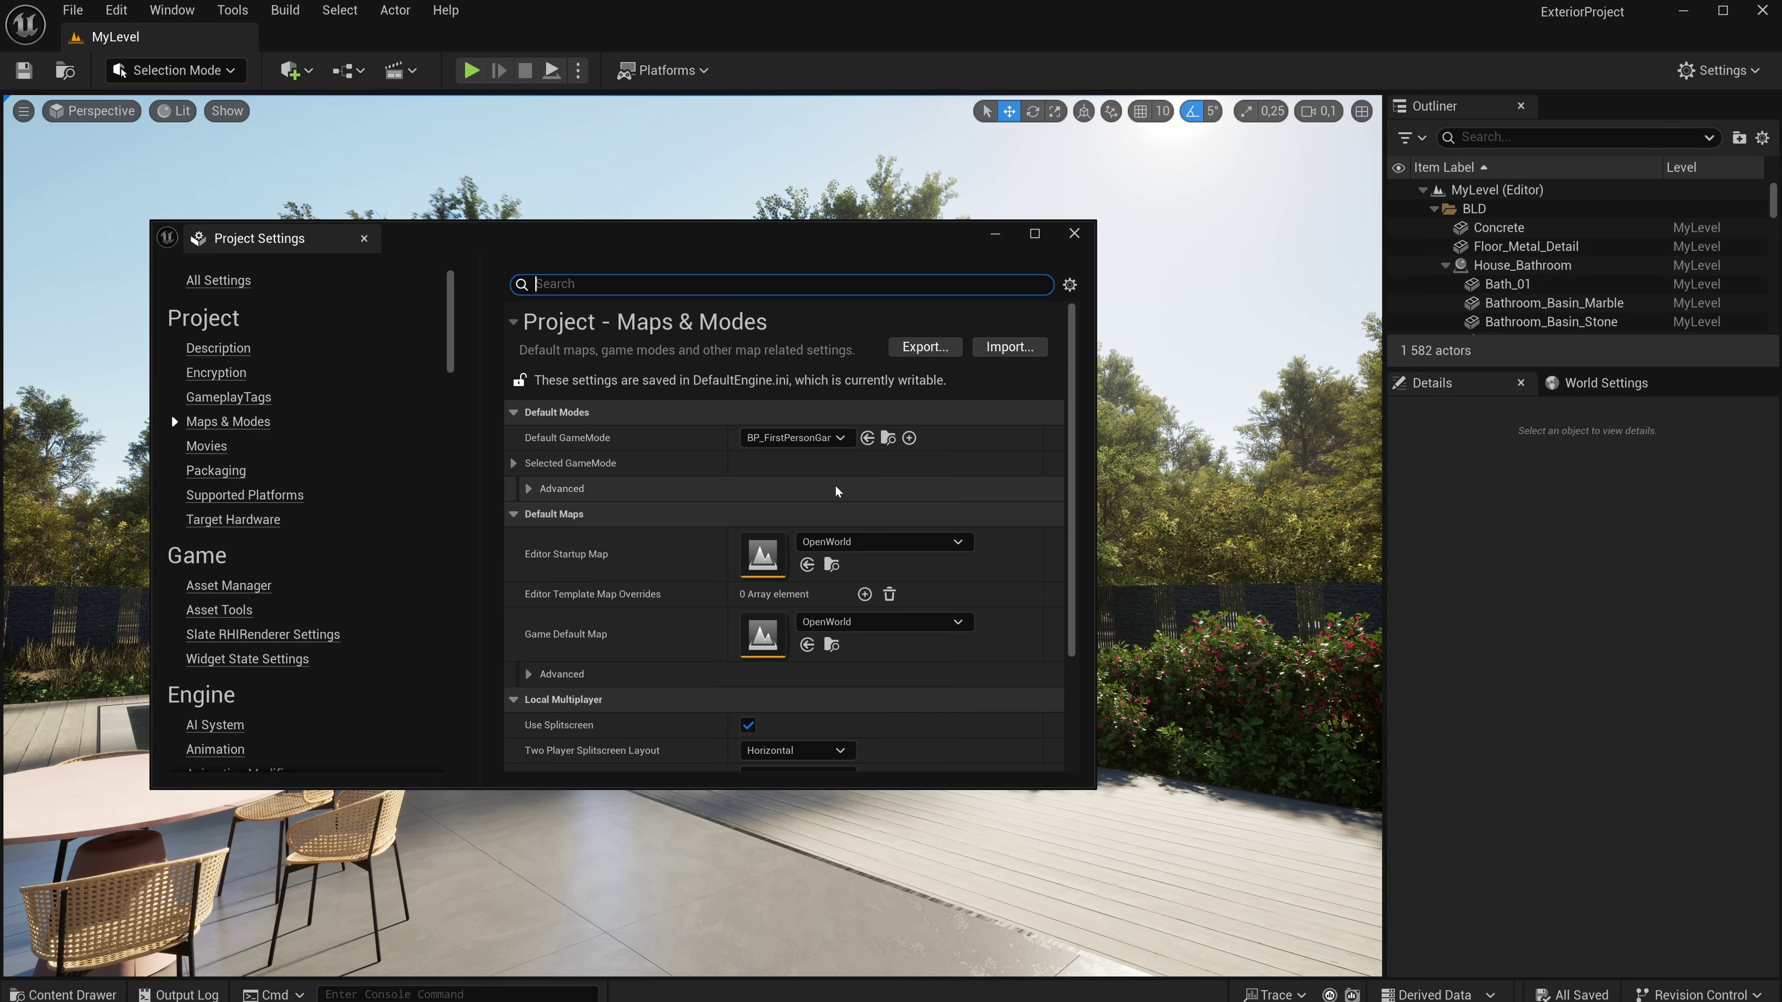
pyautogui.click(876, 544)
pyautogui.write('my l')
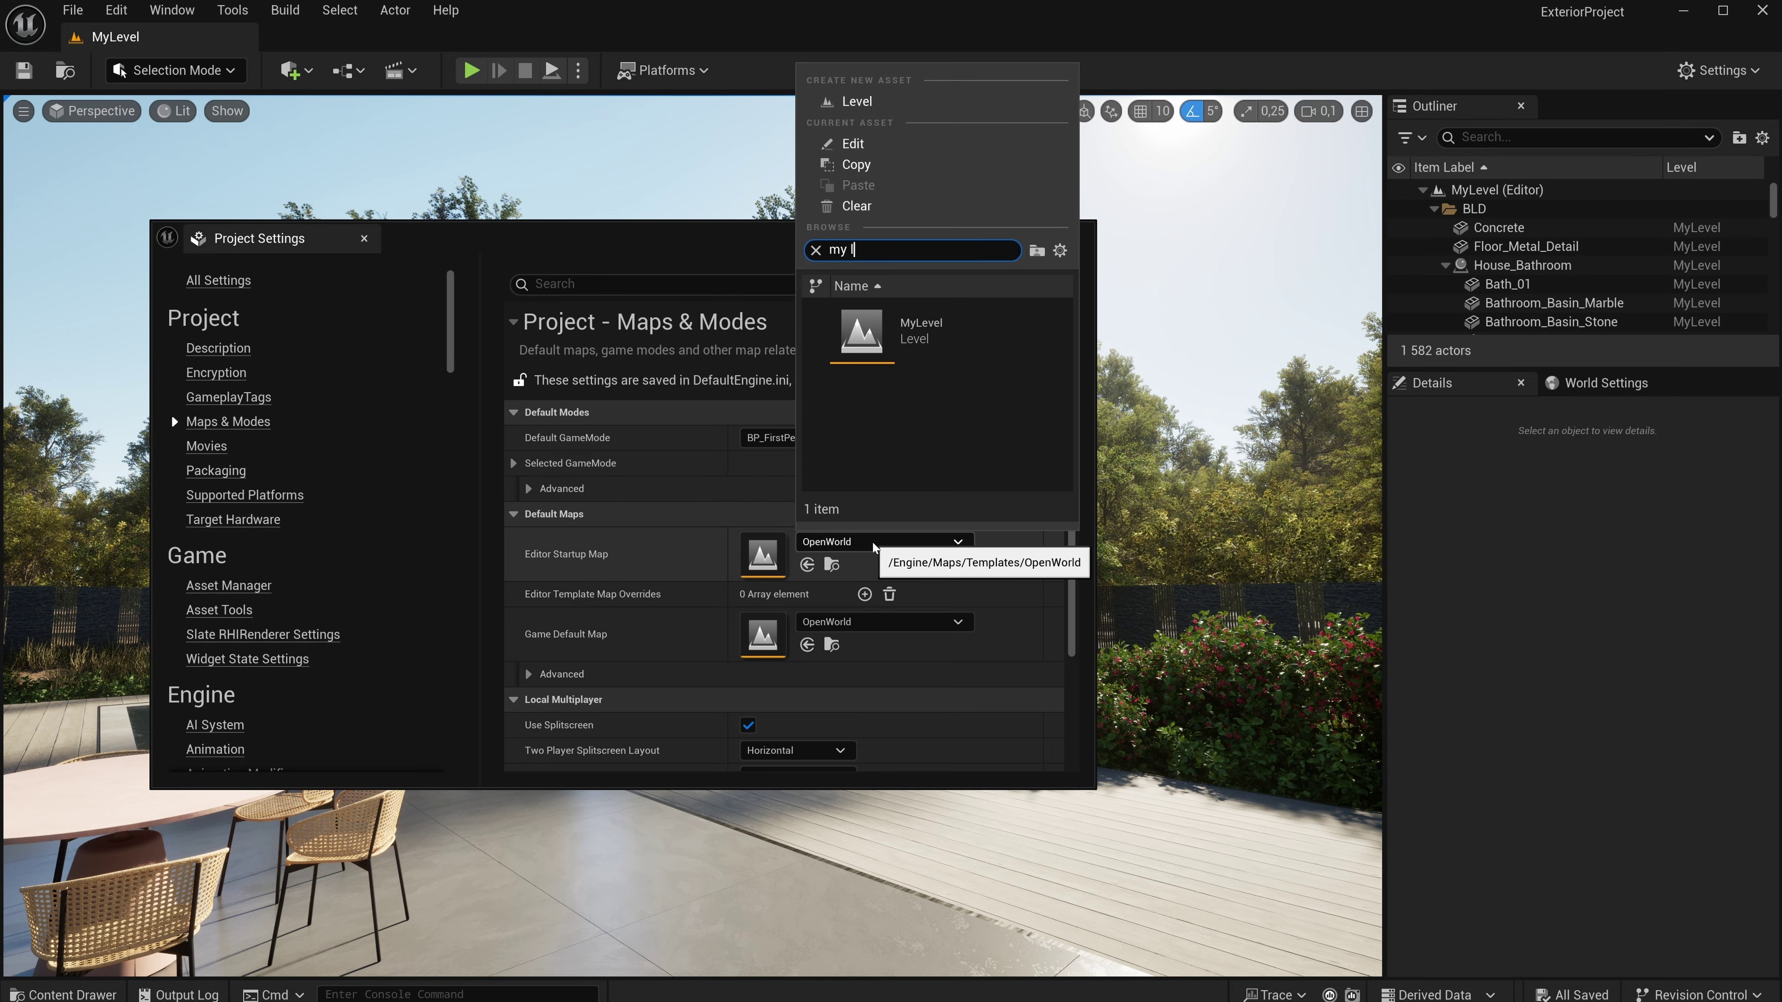
pyautogui.press('Return')
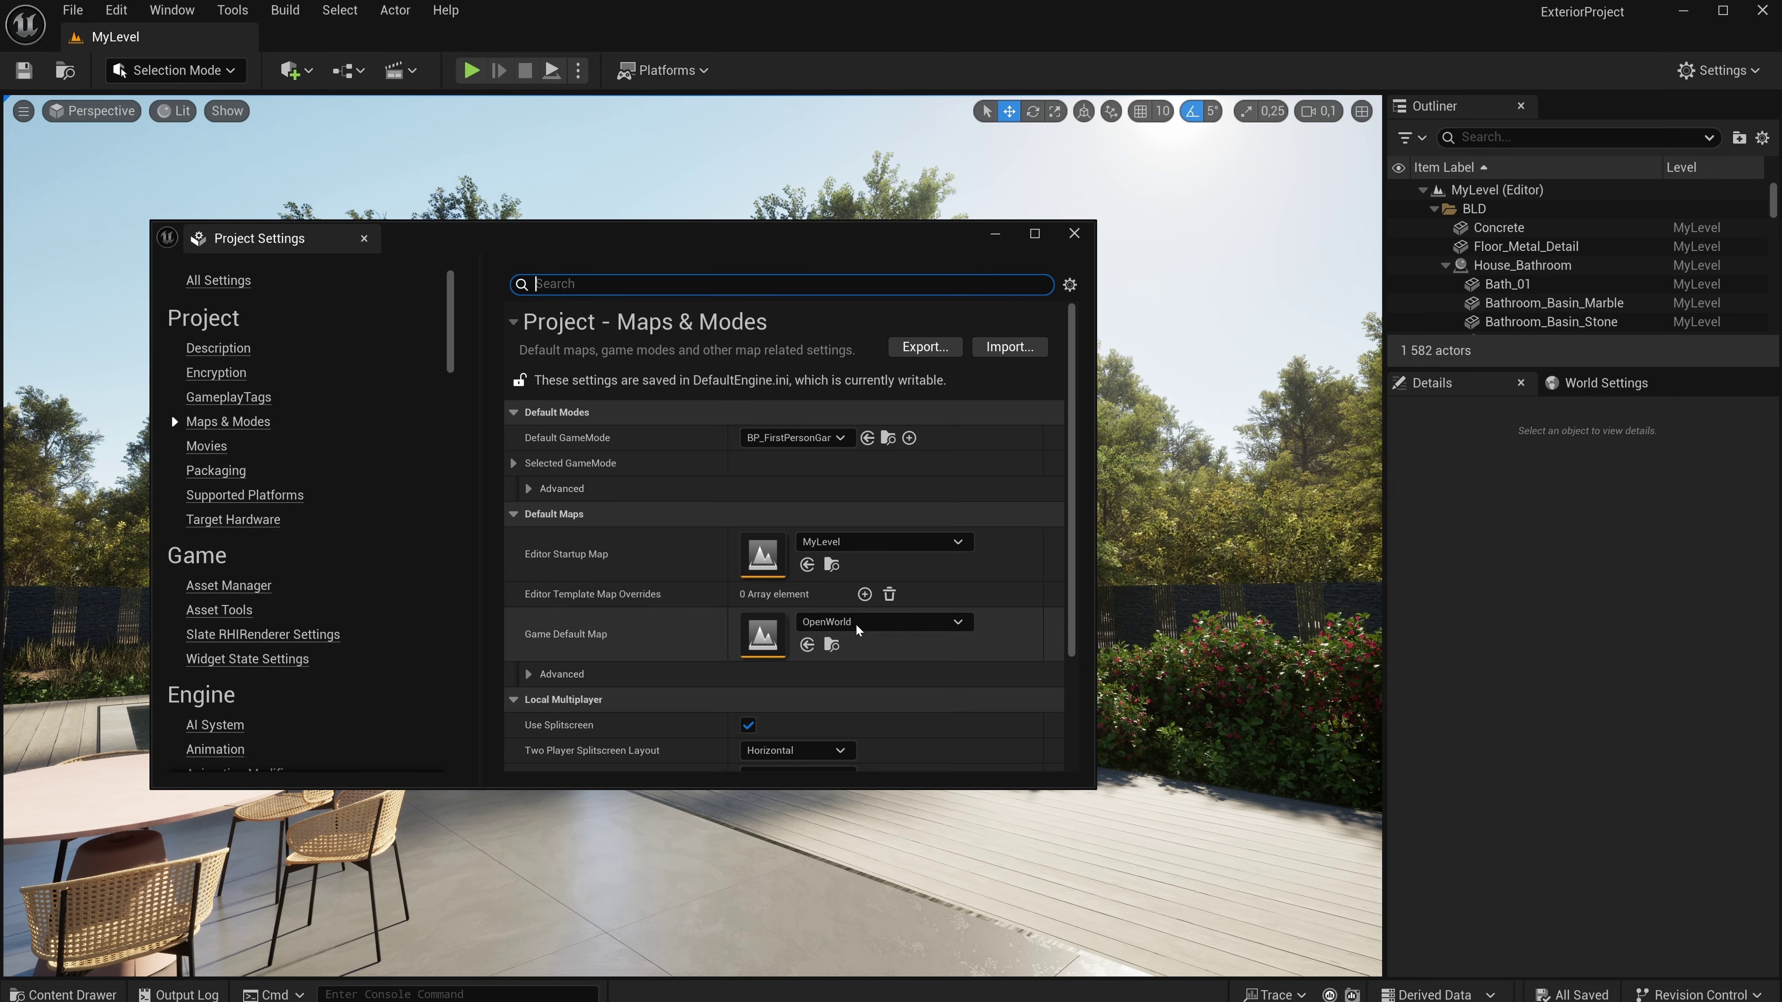
pyautogui.click(856, 623)
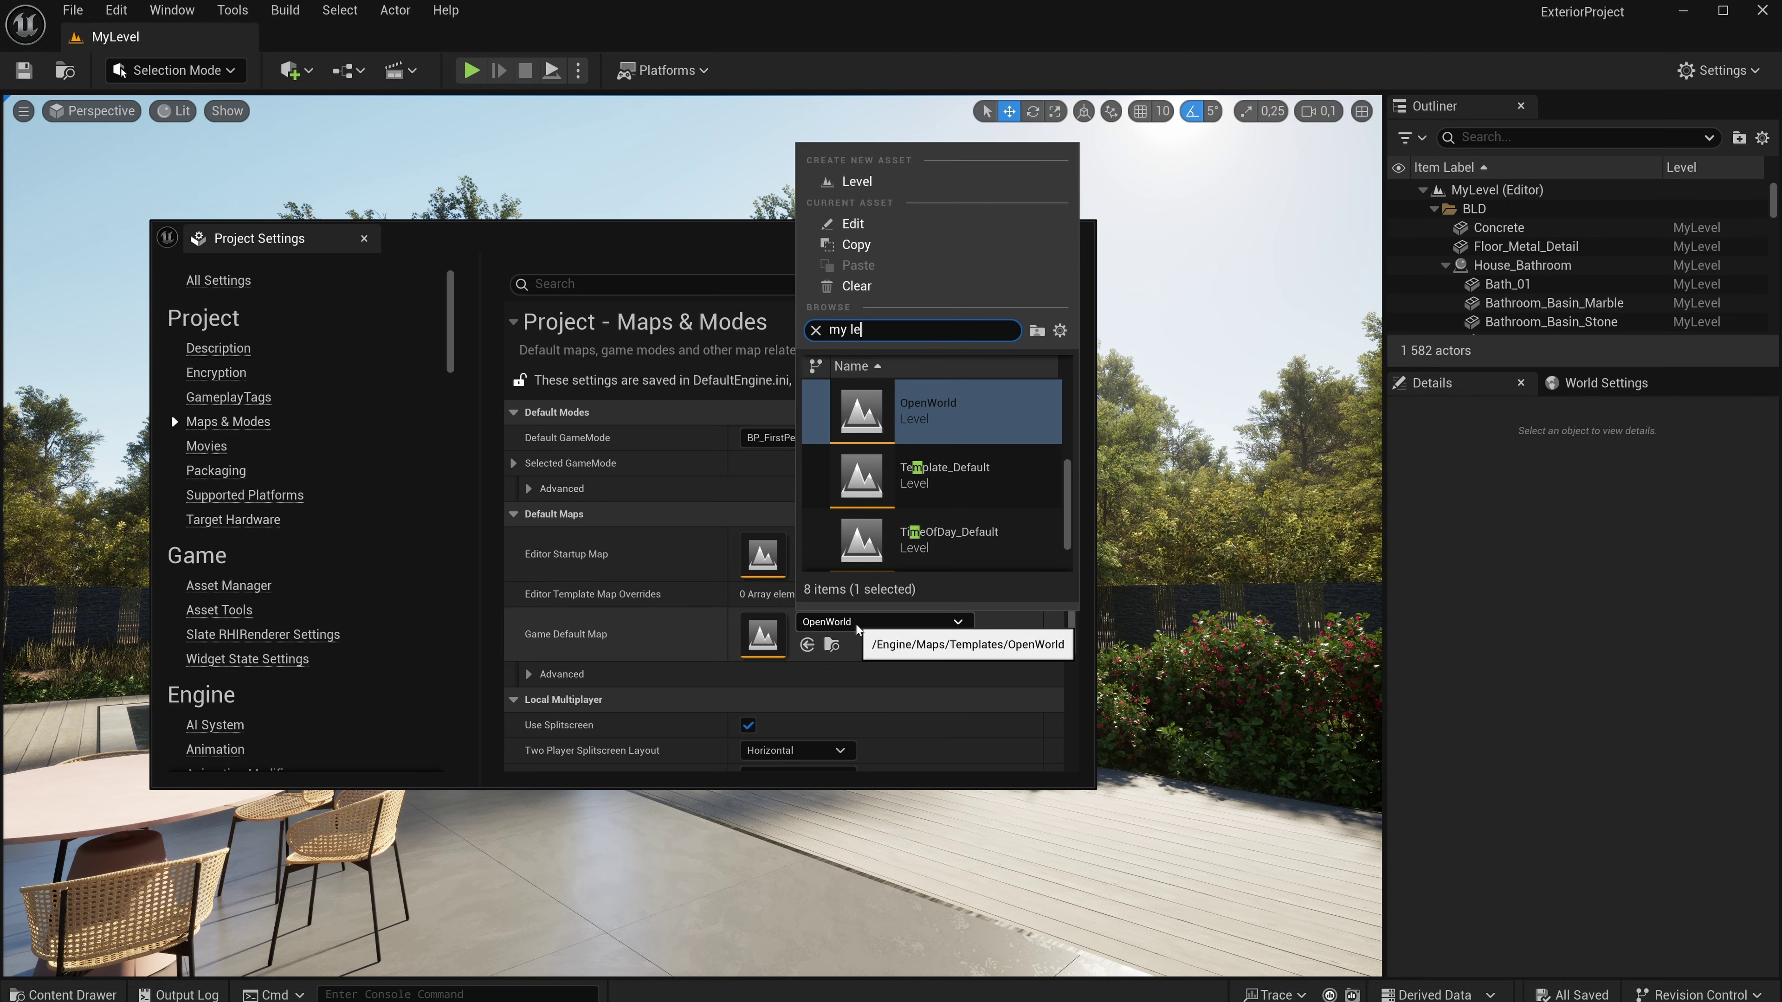
pyautogui.write('my le')
pyautogui.click(919, 412)
pyautogui.moveTo(451, 318); pyautogui.dragTo(462, 407)
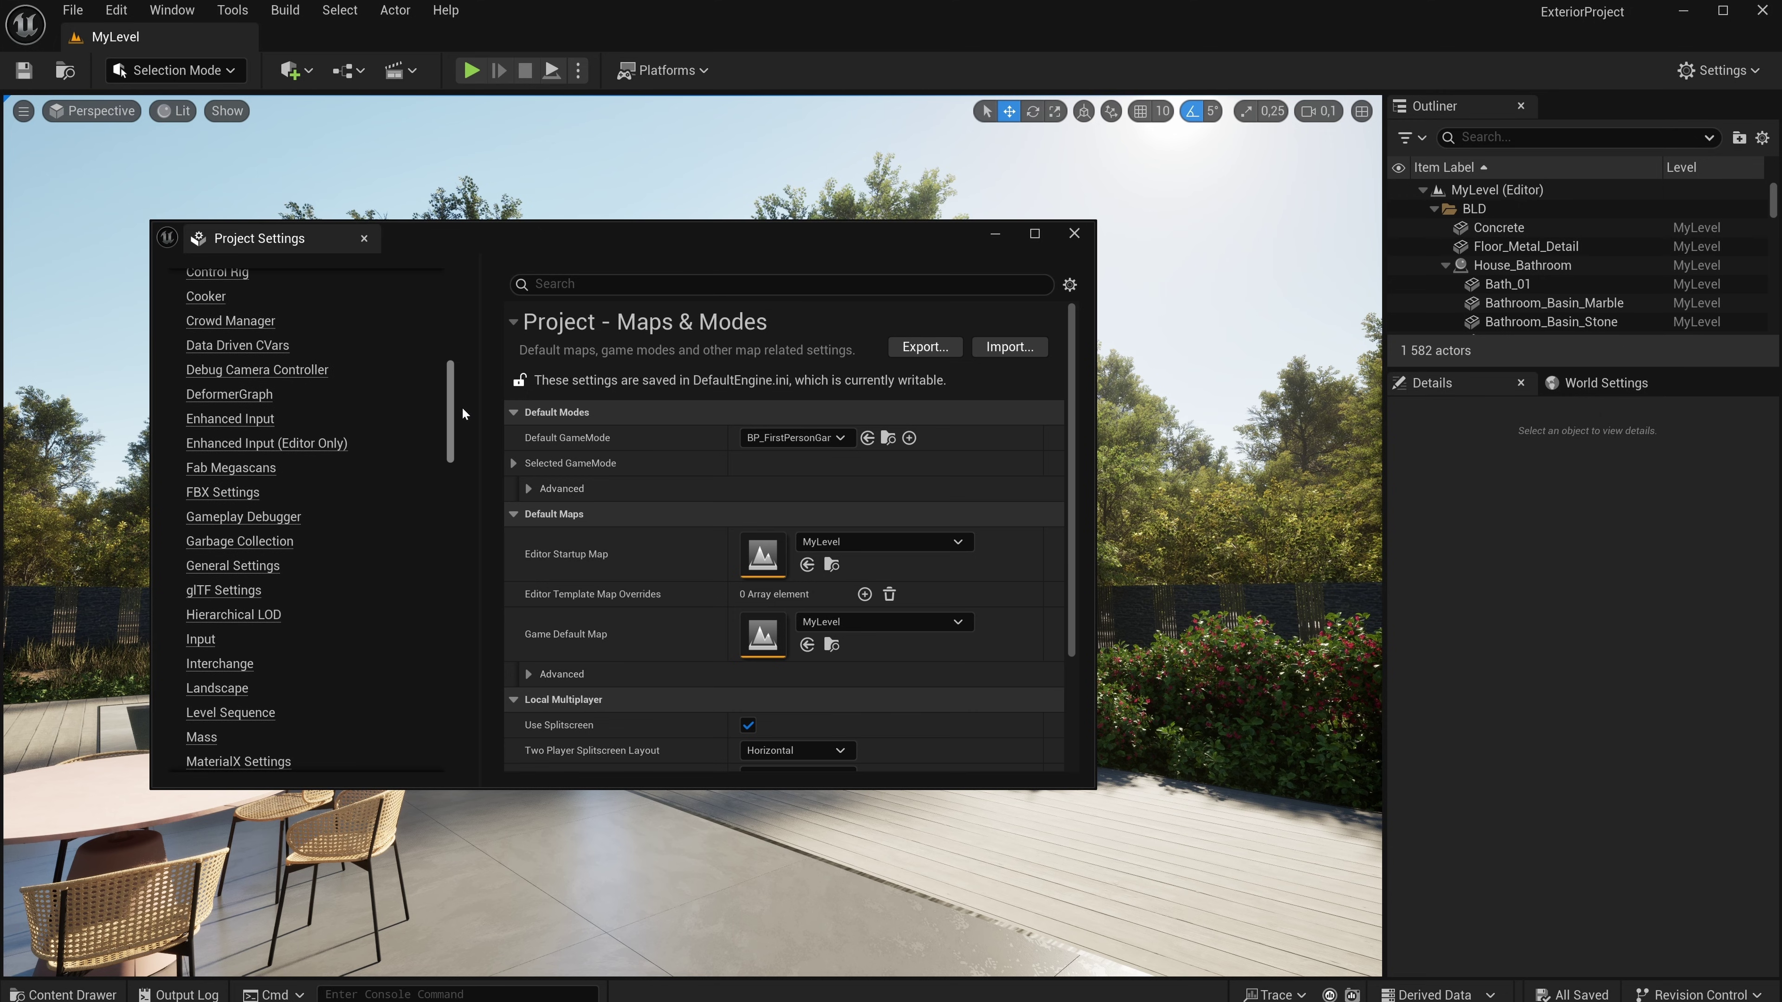
# - Turn on Use Fixed Frame Rate at 30 fps in General Settings, then open the Windows platform options
pyautogui.click(244, 567)
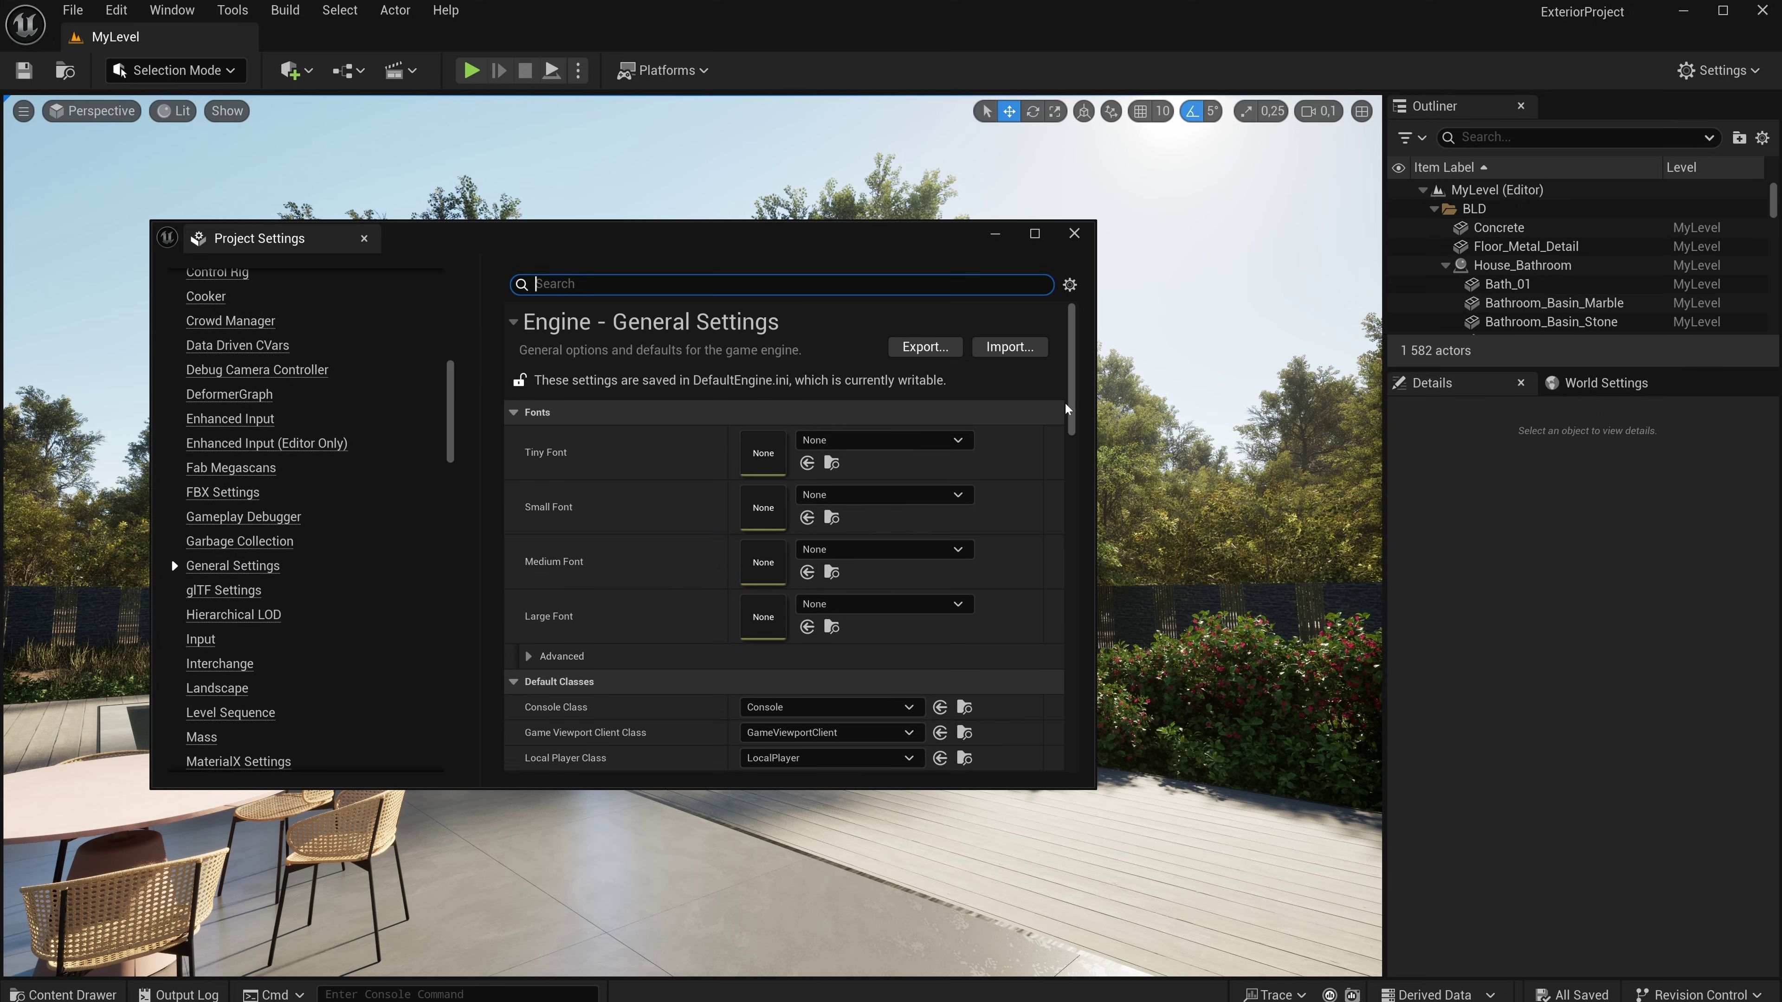
pyautogui.moveTo(1071, 372); pyautogui.dragTo(1071, 531)
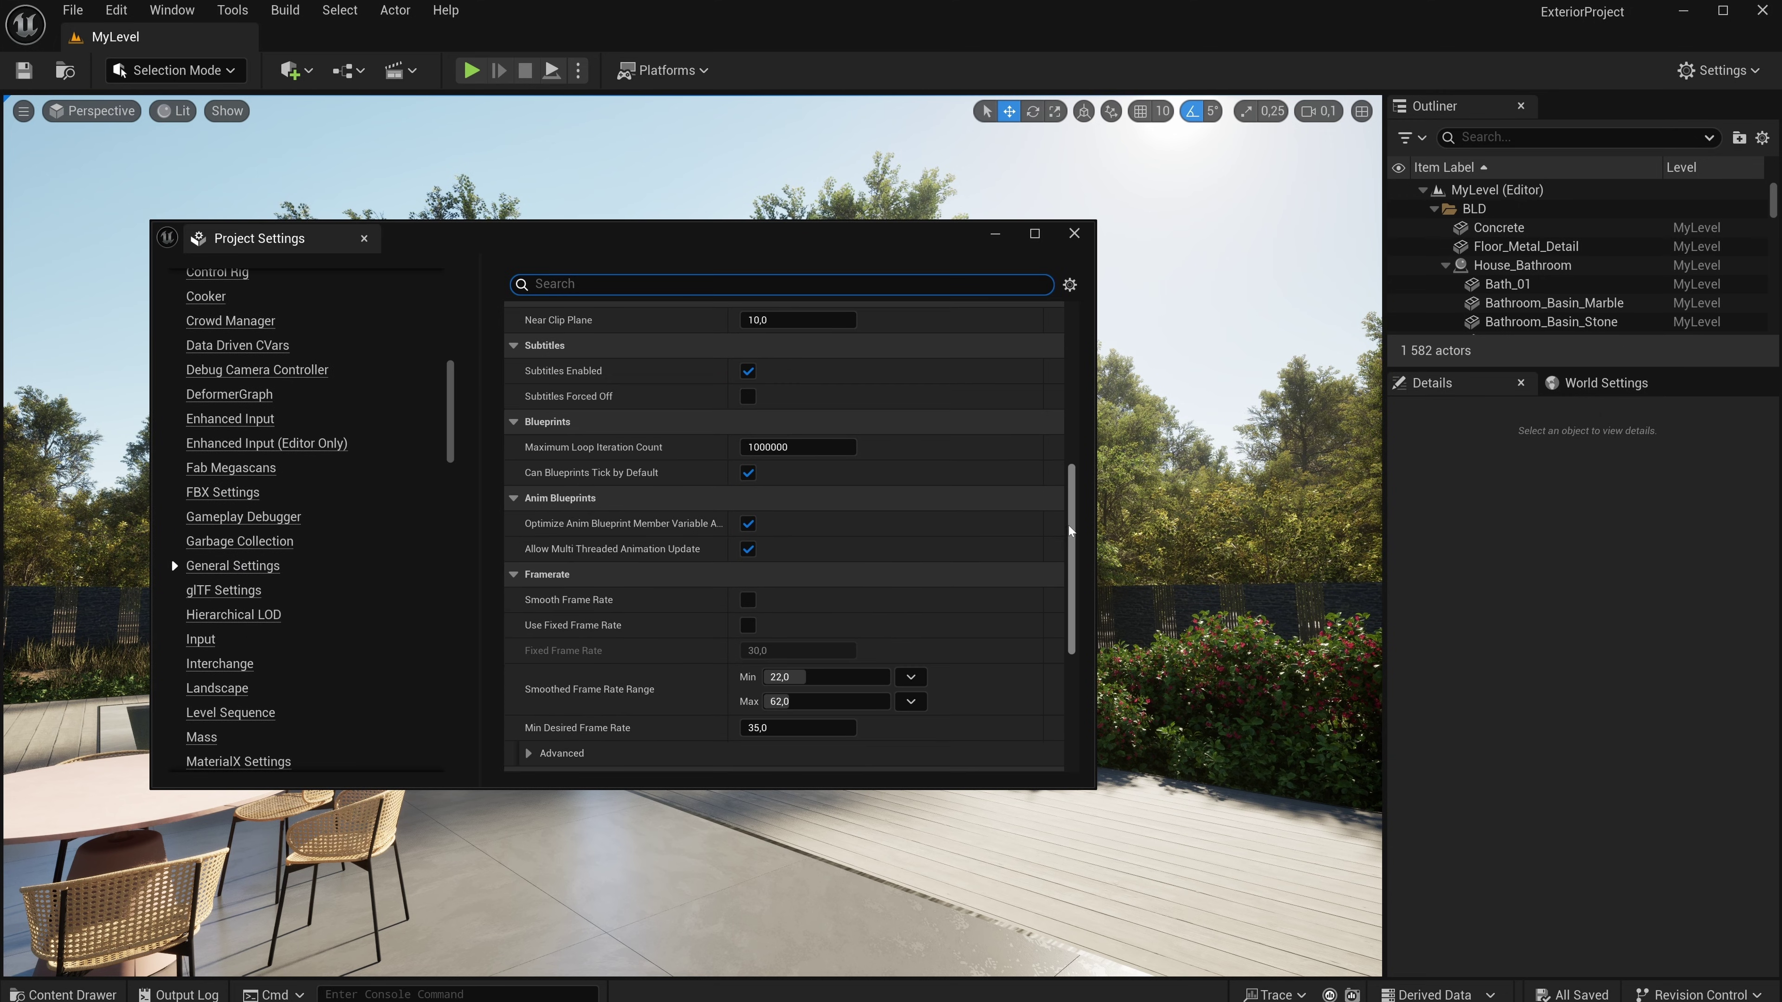
pyautogui.click(748, 624)
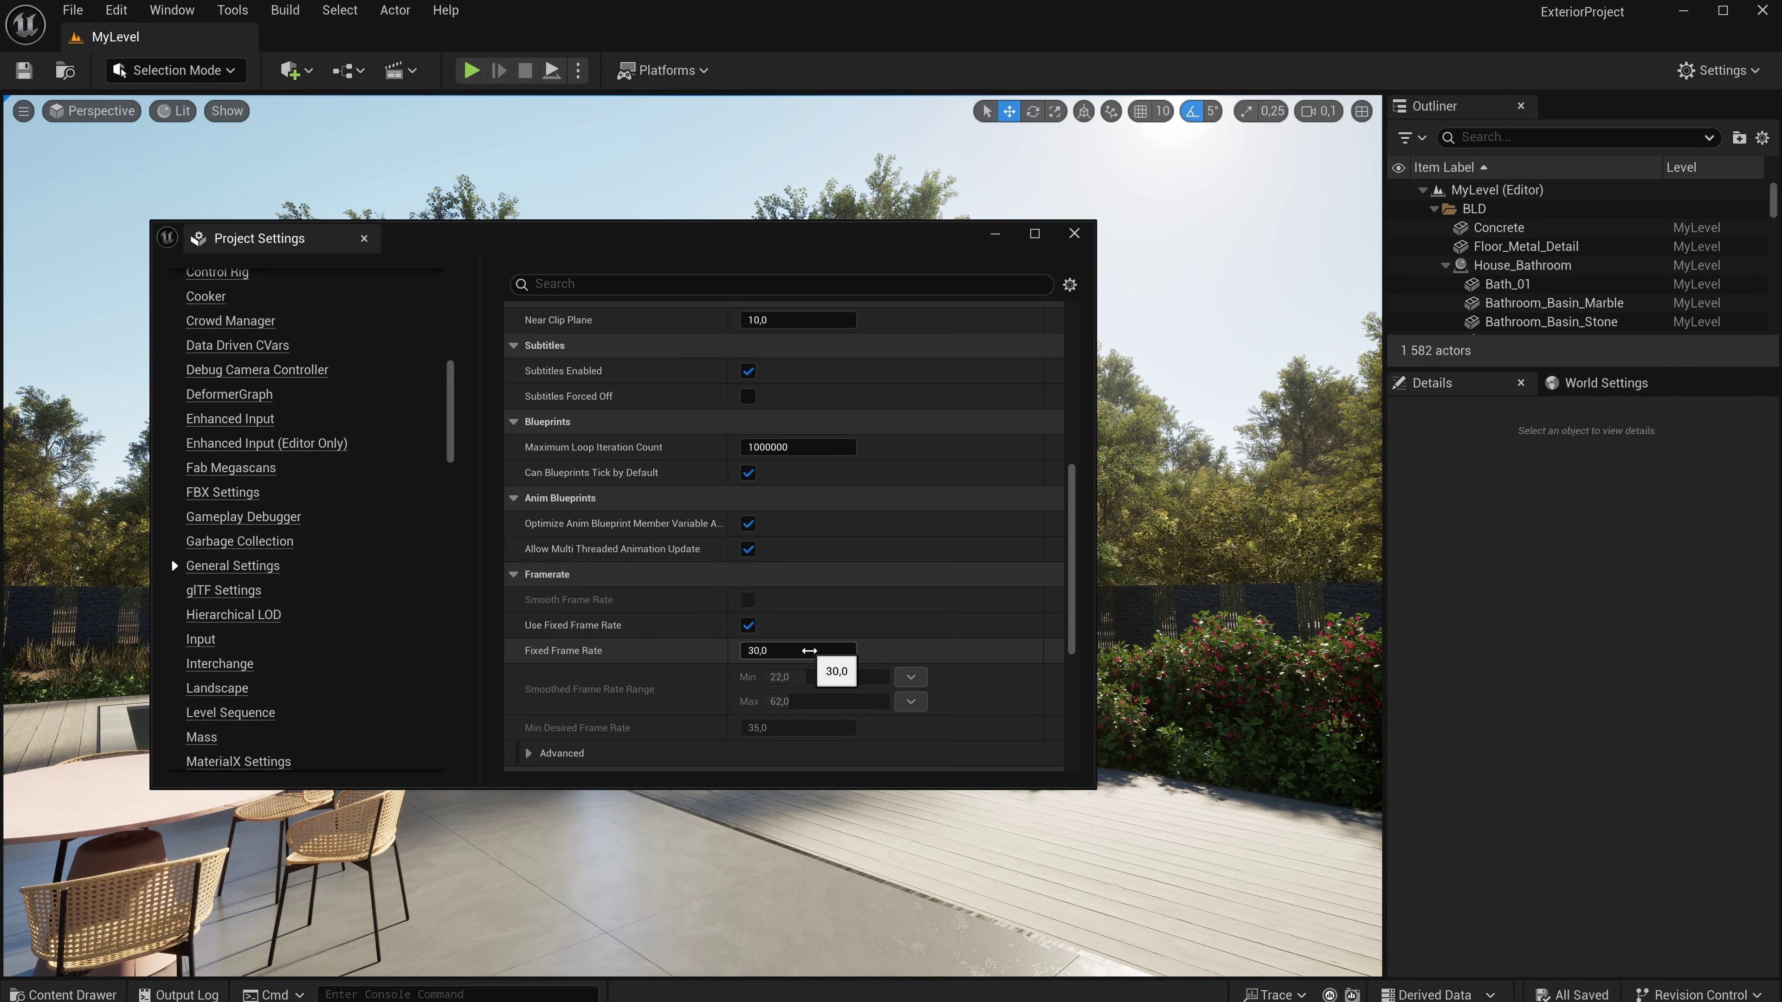
pyautogui.click(1074, 232)
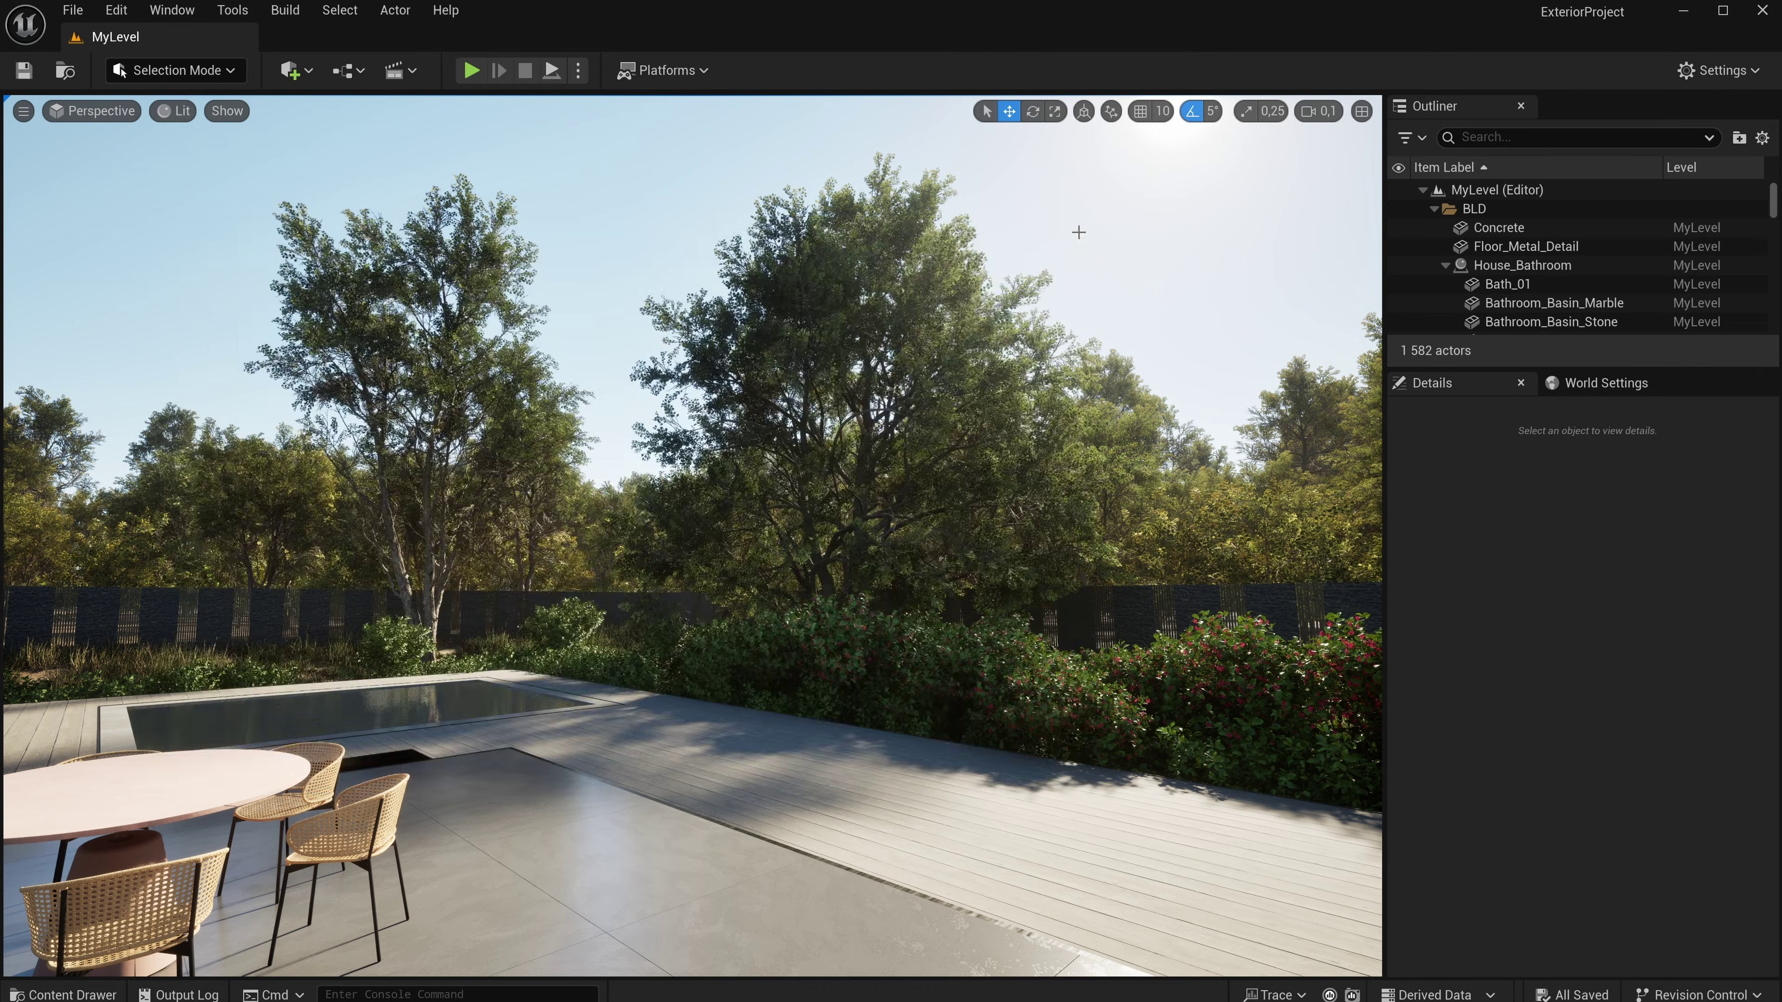
pyautogui.click(687, 71)
pyautogui.moveTo(790, 349)
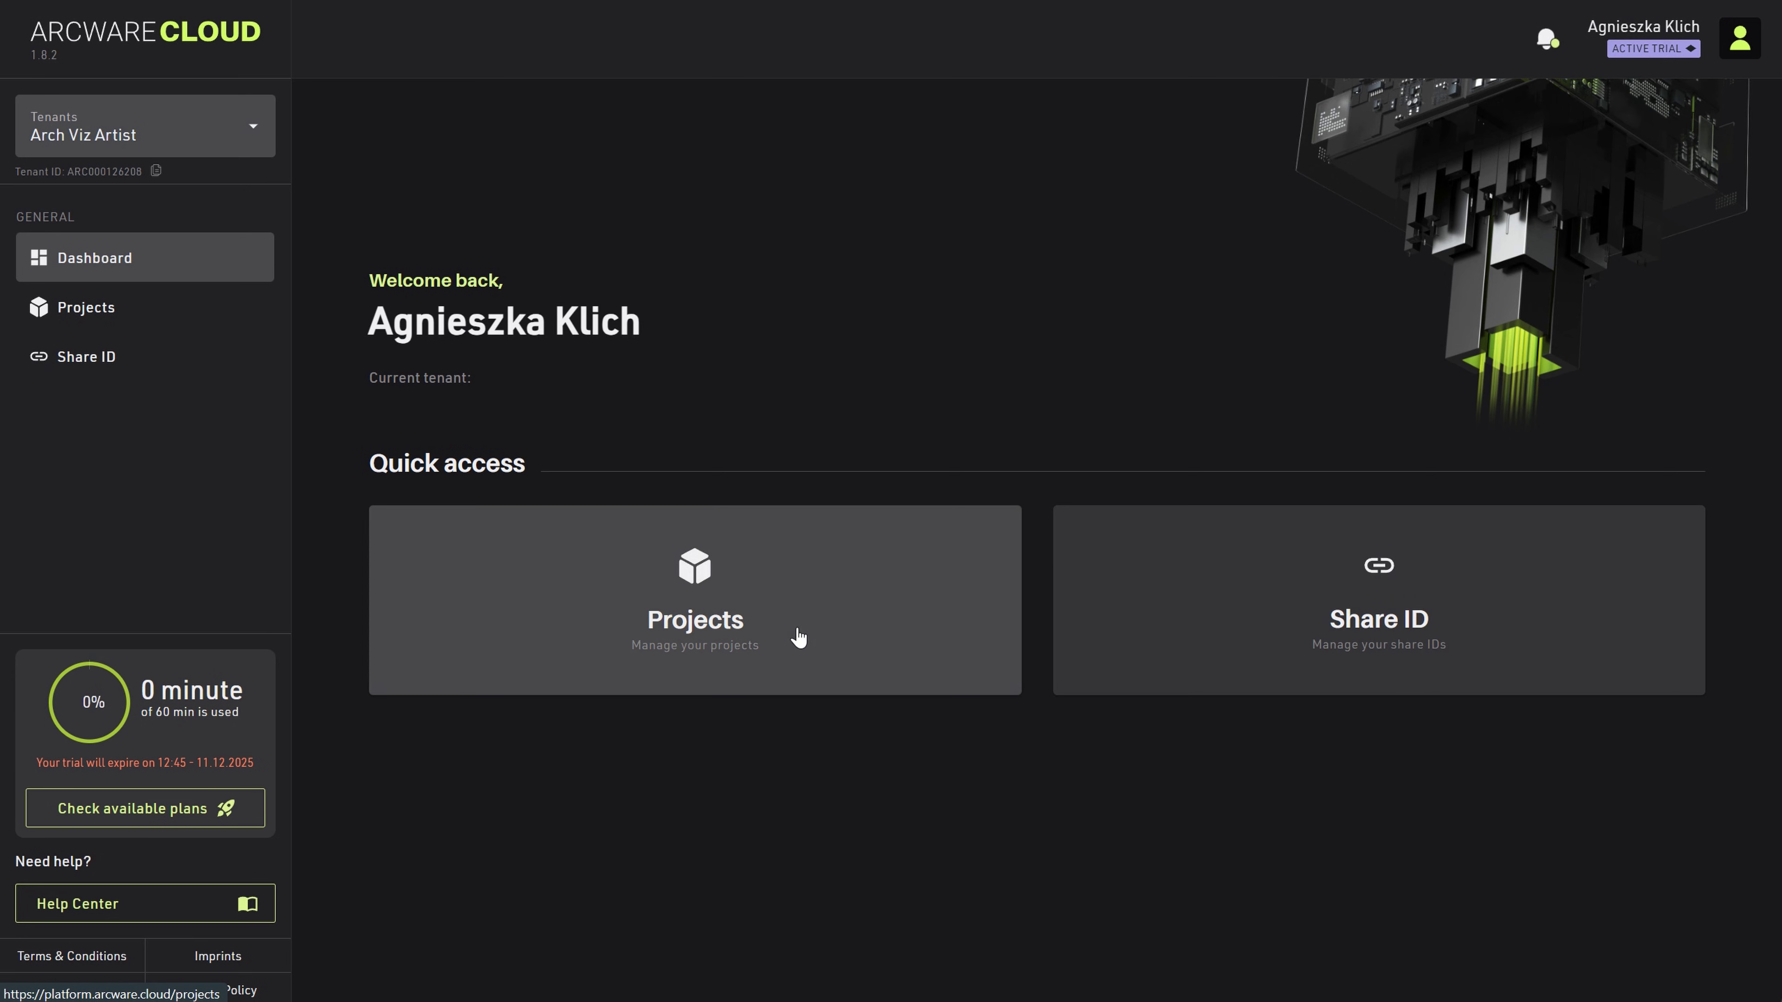
# - Upload ArchVizArtist_Project.zip to Project 1's packages and confirm its release
pyautogui.click(764, 617)
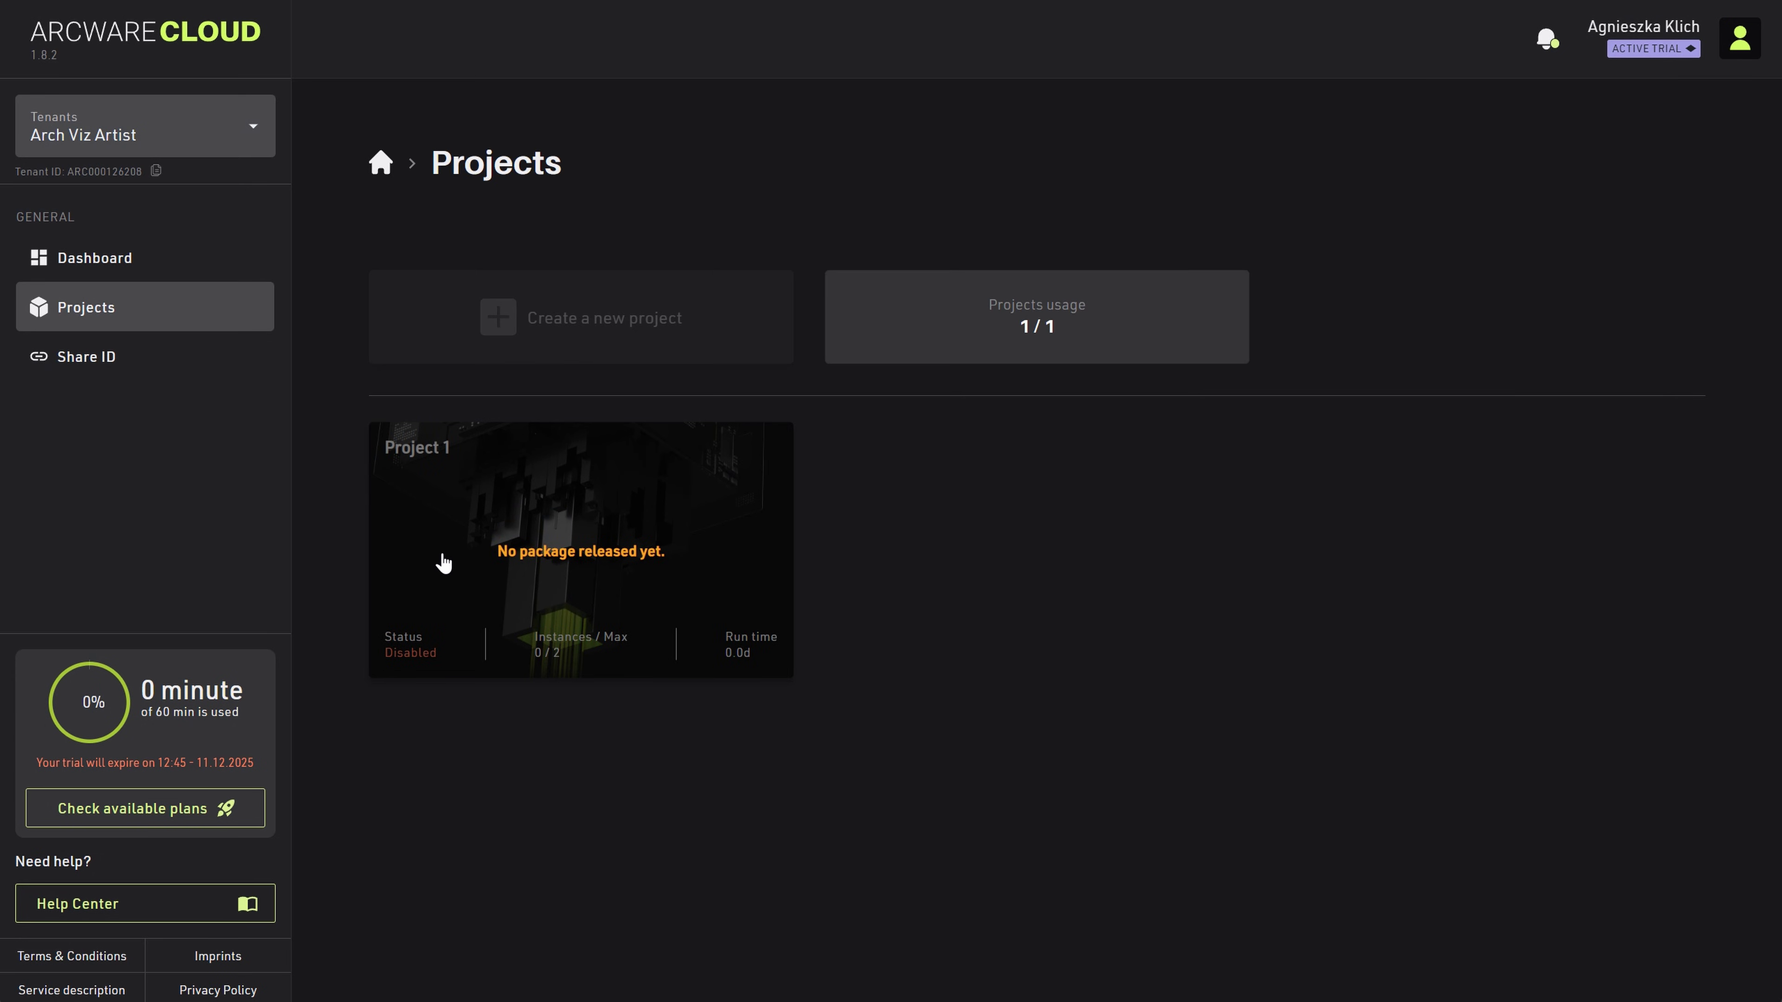
pyautogui.click(558, 533)
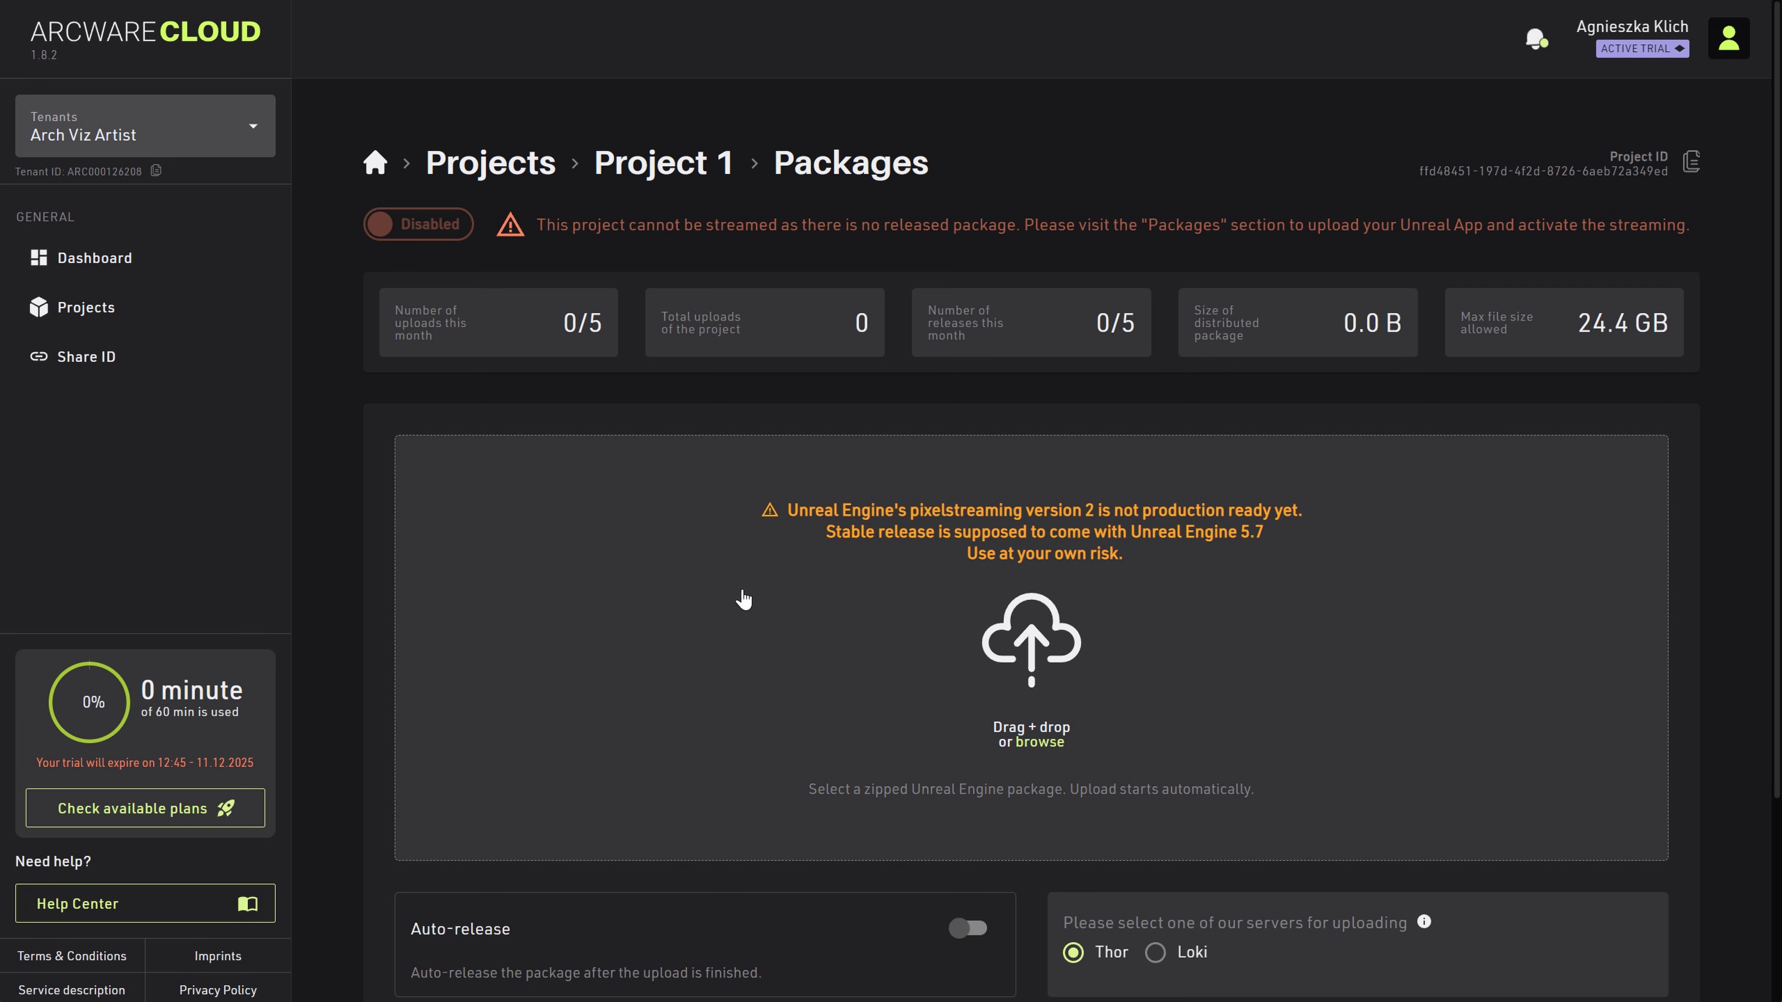
pyautogui.moveTo(1775, 667); pyautogui.dragTo(1089, 639)
pyautogui.scroll(-3, 1089, 639)
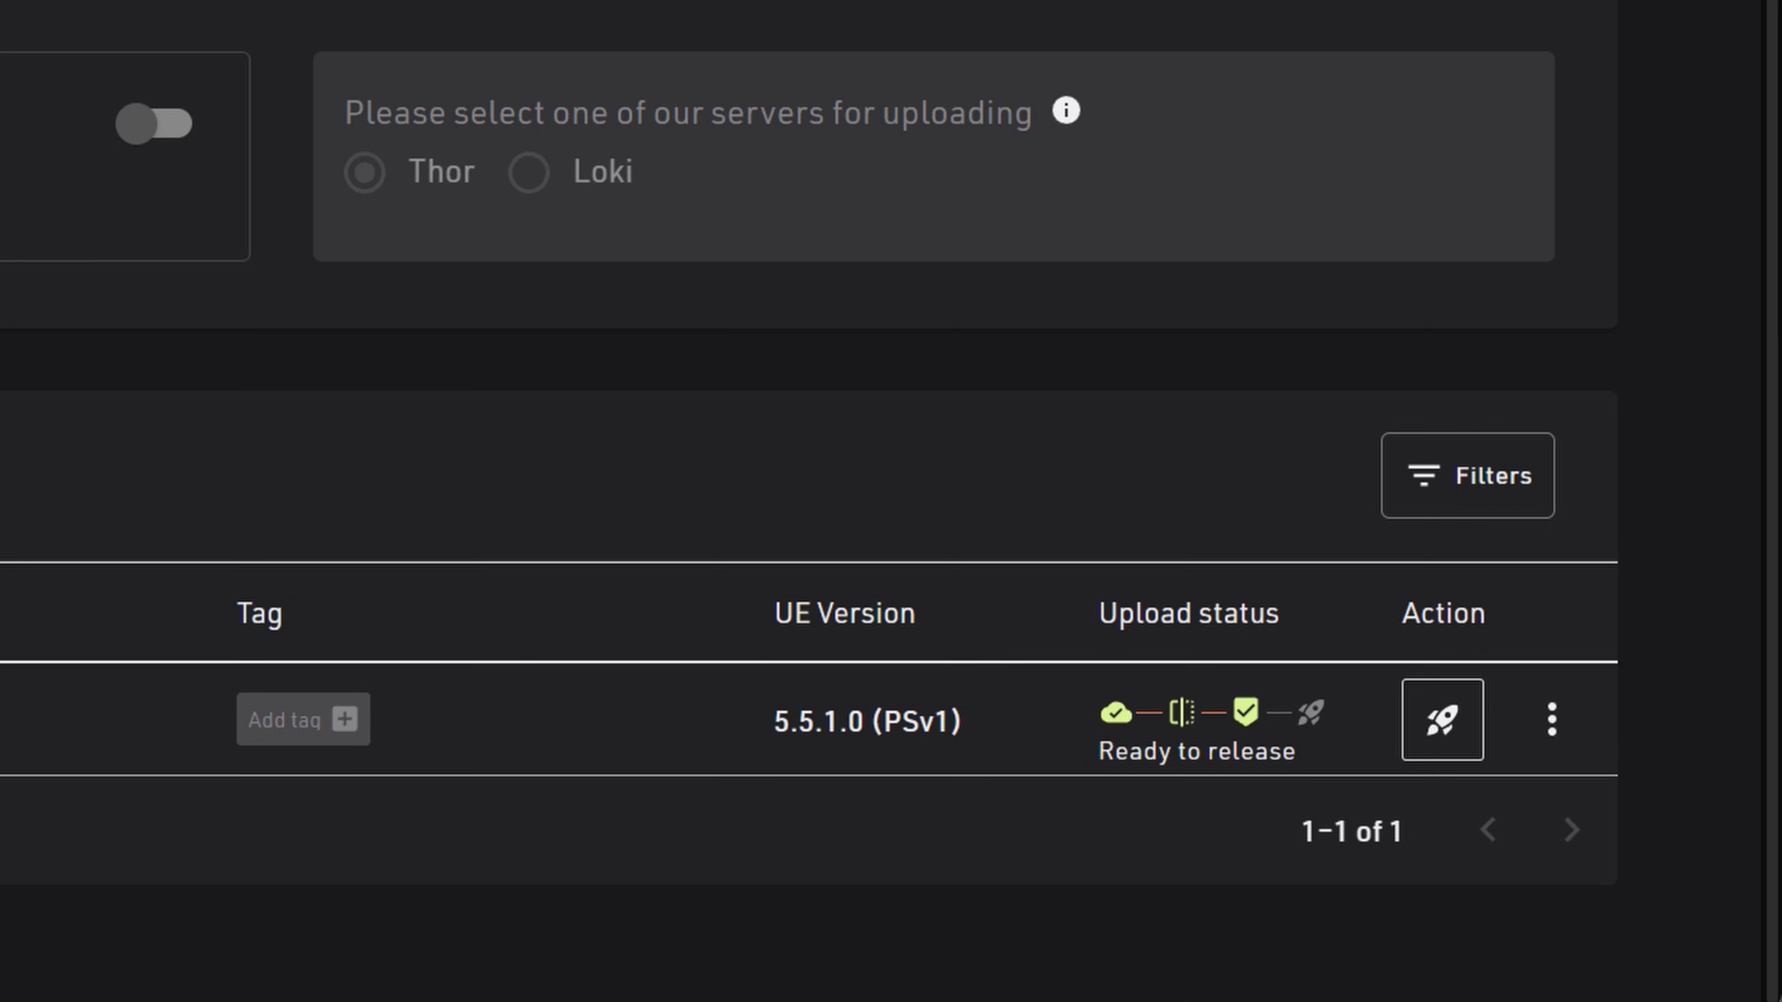
pyautogui.click(1446, 733)
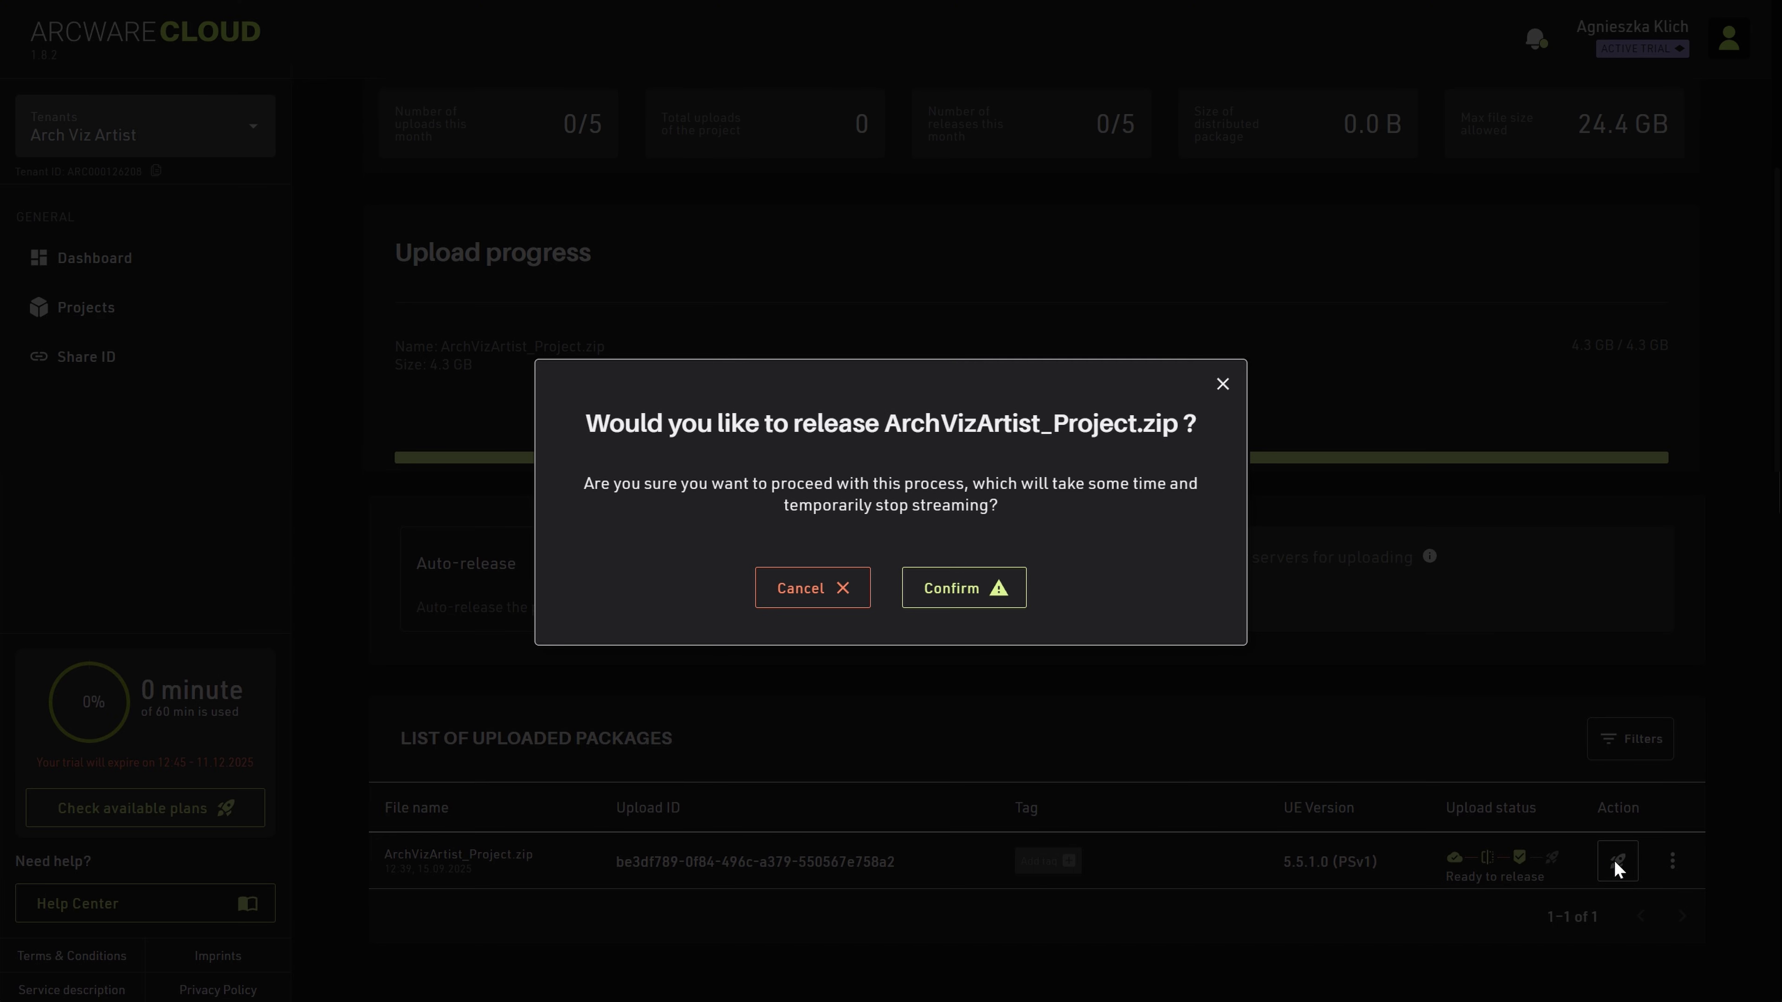
pyautogui.click(954, 595)
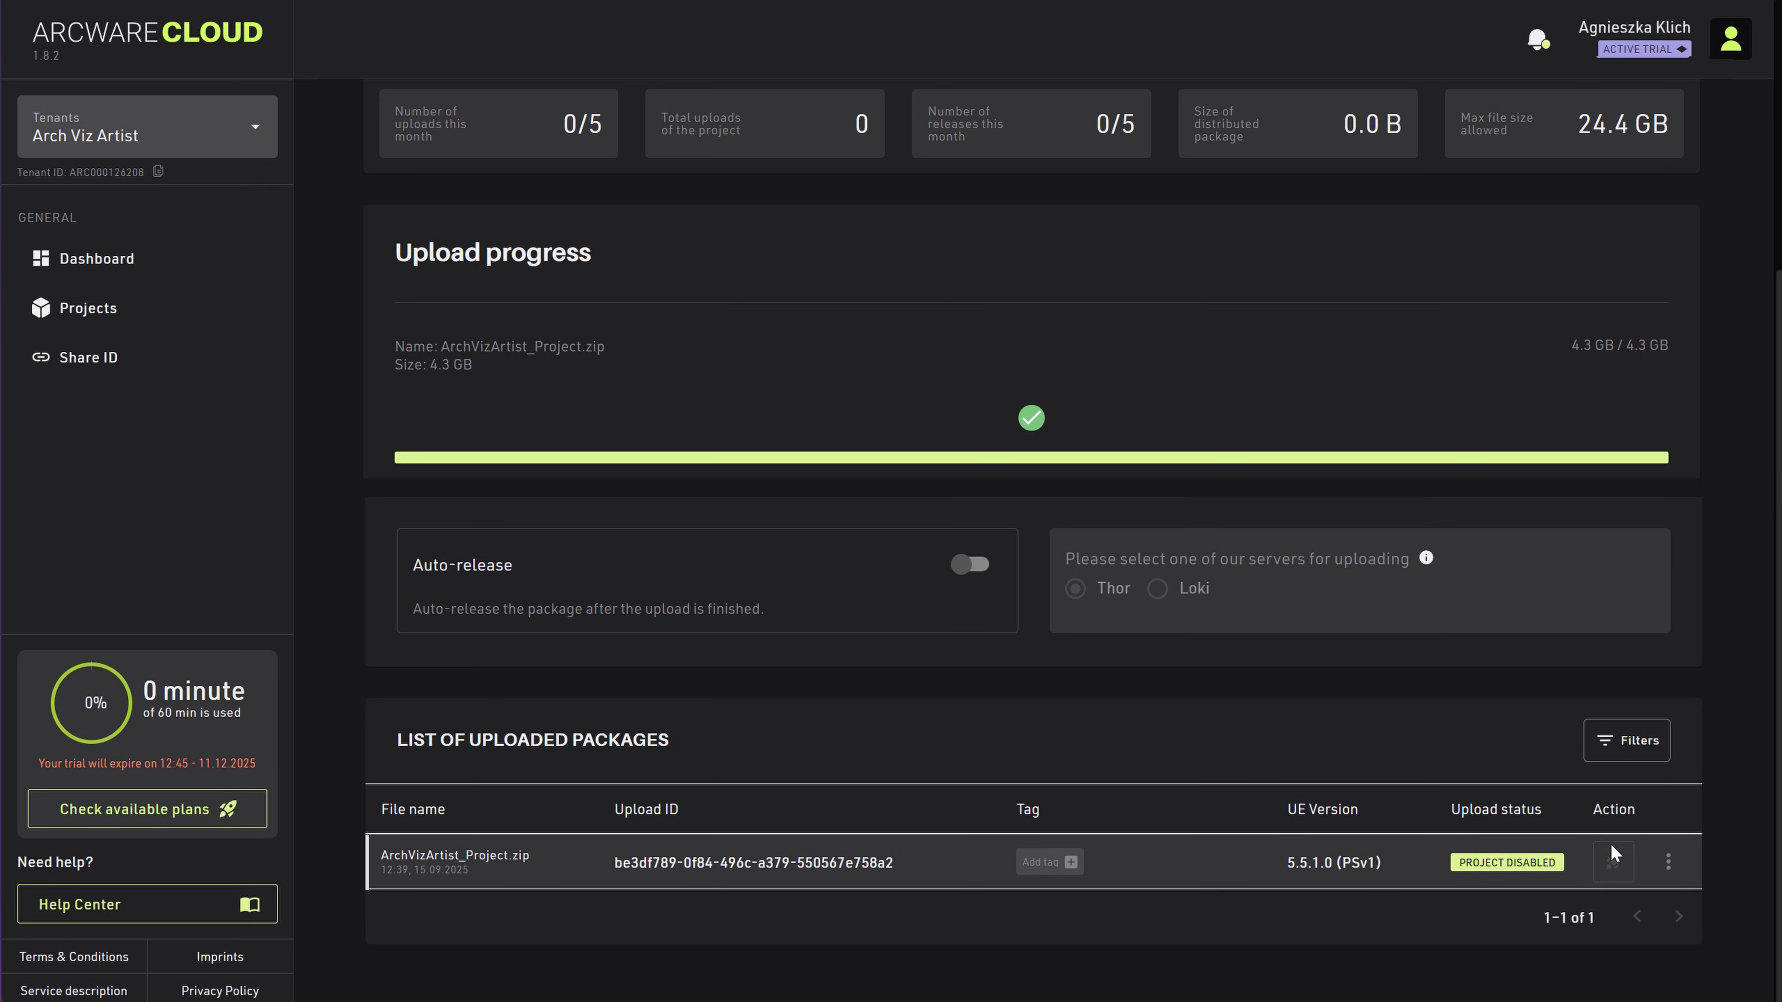
# - Enable the Arch Viz Artist Project for streaming and start its live preview
pyautogui.moveTo(1515, 872)
pyautogui.click(103, 309)
pyautogui.click(640, 513)
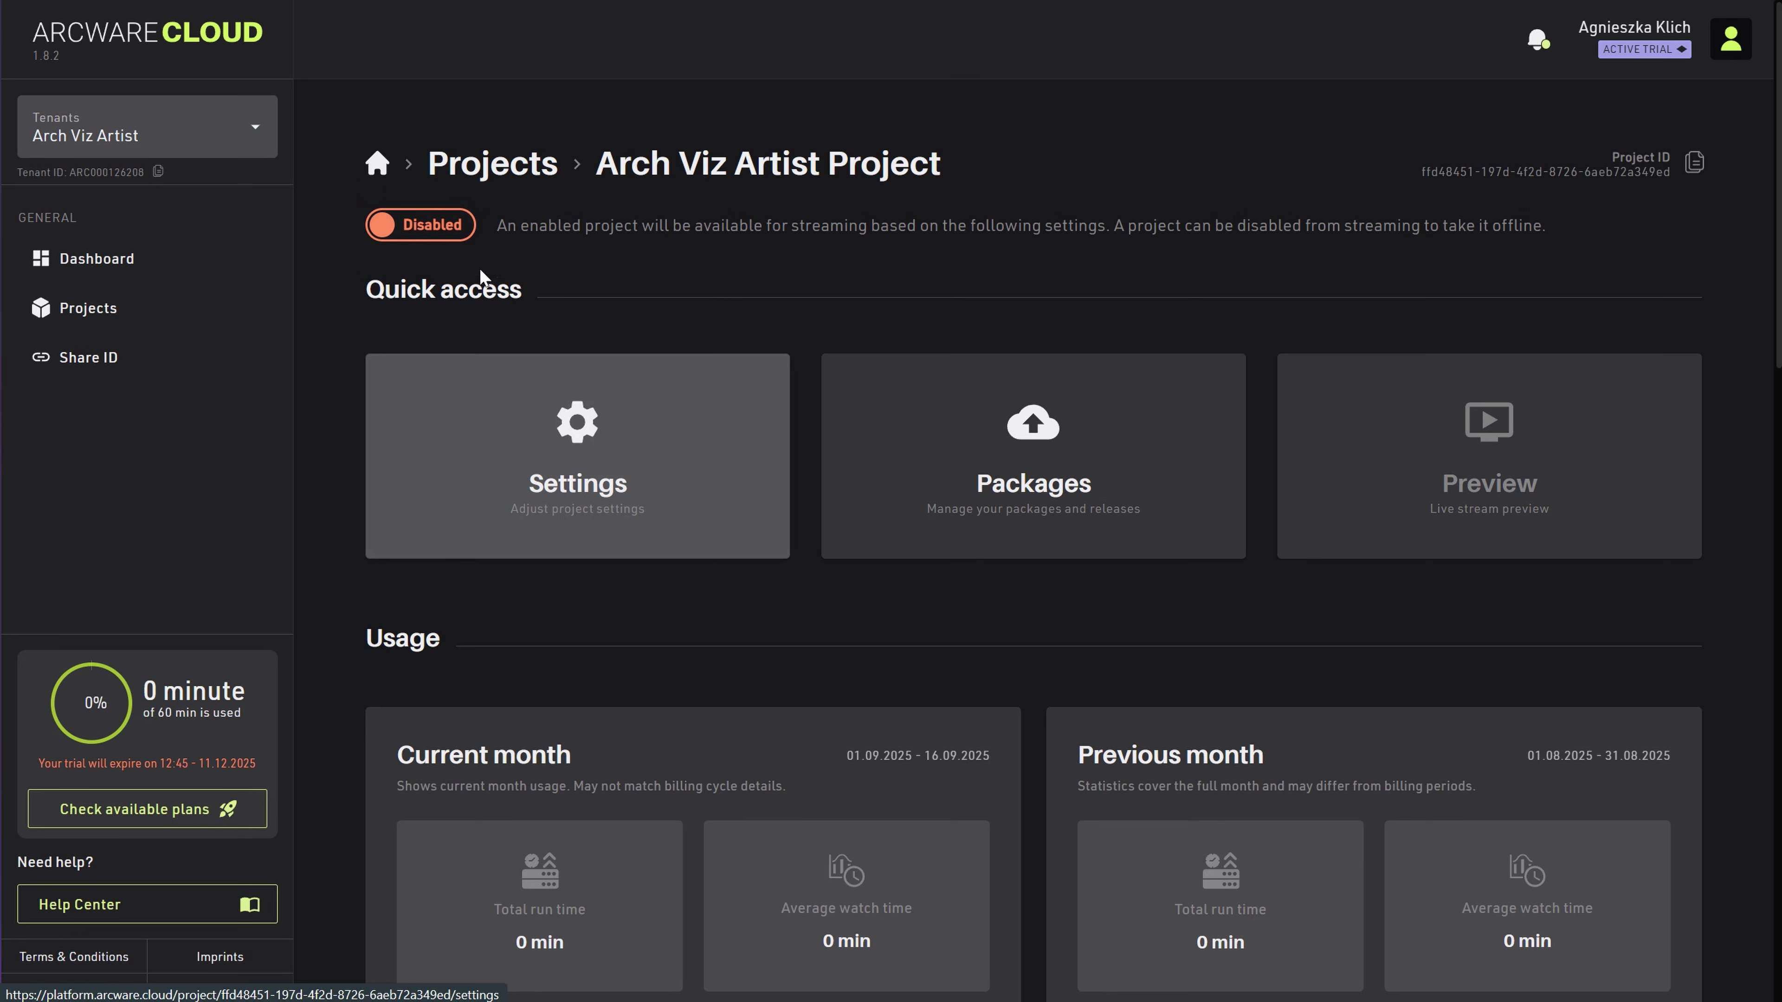
pyautogui.click(412, 229)
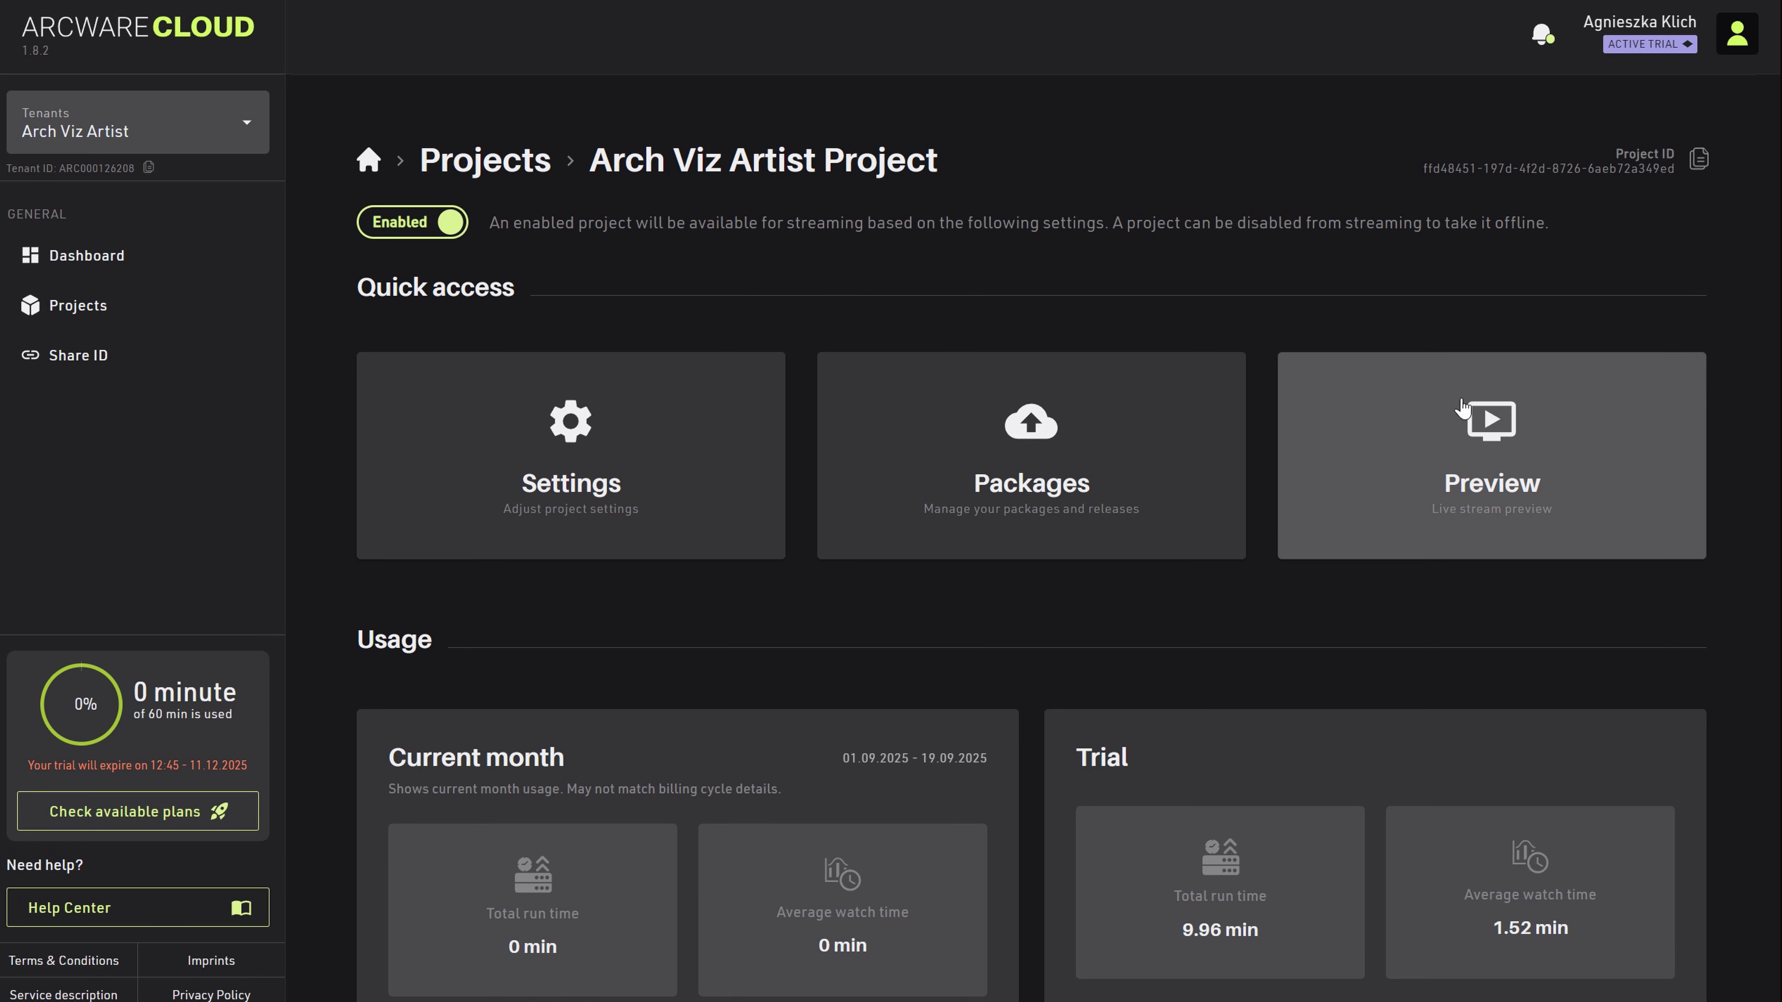
pyautogui.click(1485, 454)
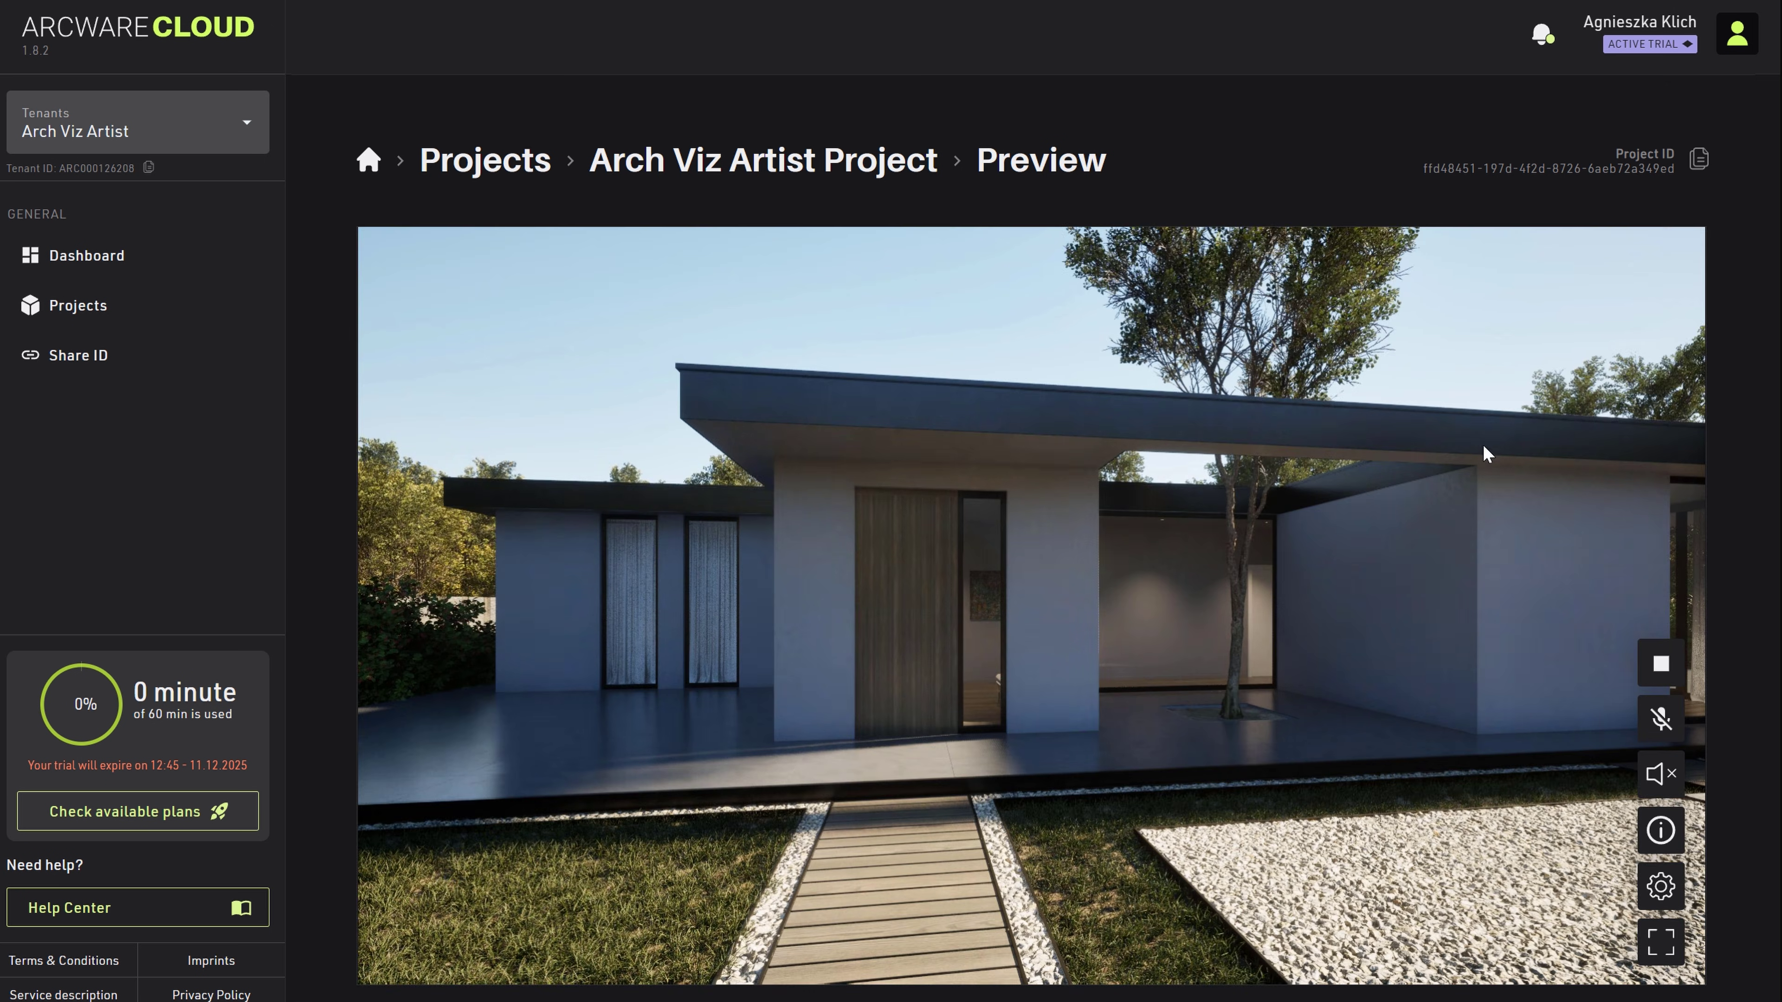
# - Walk into the house through the sliding glass door, down the hallway, and into the living room
pyautogui.moveTo(1482, 443)
pyautogui.mouseDown()
pyautogui.moveTo(1308, 398)
pyautogui.moveTo(1242, 421)
pyautogui.moveTo(1440, 507)
pyautogui.moveTo(1446, 461)
pyautogui.moveTo(1515, 481)
pyautogui.moveTo(1455, 477)
pyautogui.moveTo(1475, 469)
pyautogui.mouseUp()
pyautogui.press('w')
pyautogui.press('w')
pyautogui.press('z')
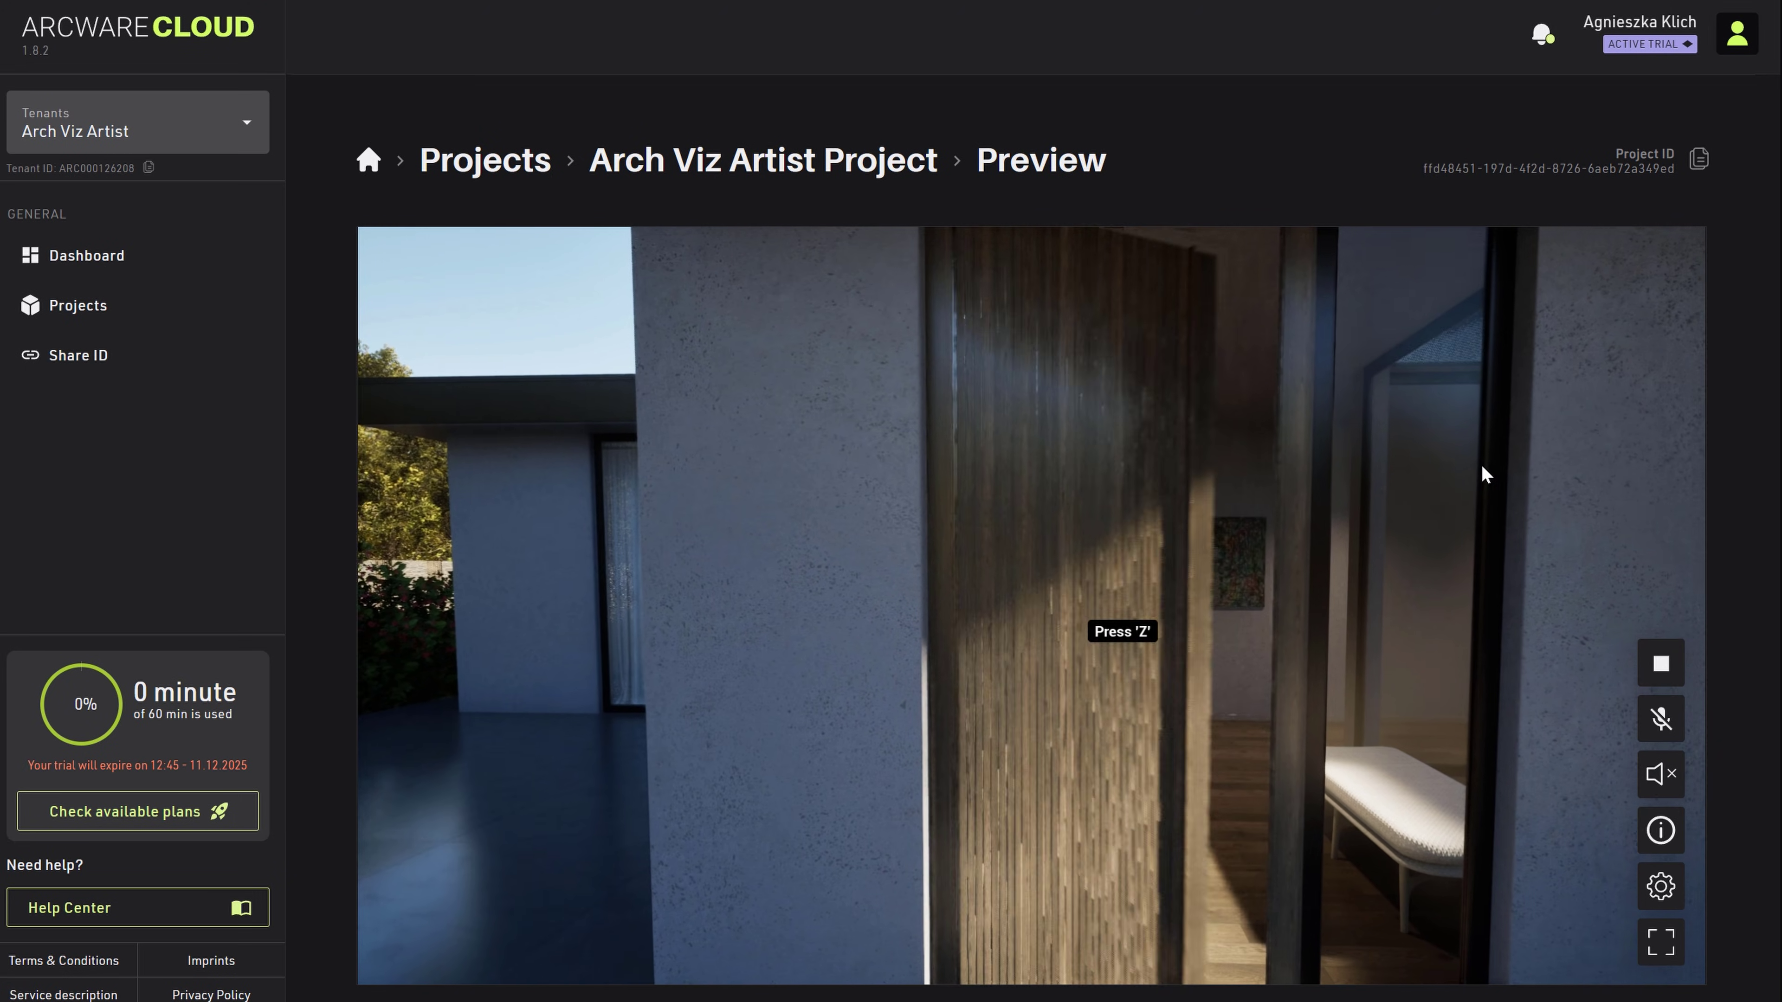
pyautogui.press('w')
pyautogui.moveTo(1473, 470)
pyautogui.mouseDown()
pyautogui.moveTo(1509, 466)
pyautogui.moveTo(1495, 489)
pyautogui.moveTo(1653, 468)
pyautogui.moveTo(1526, 468)
pyautogui.mouseUp()
pyautogui.press('w')
pyautogui.press('w')
pyautogui.press('w')
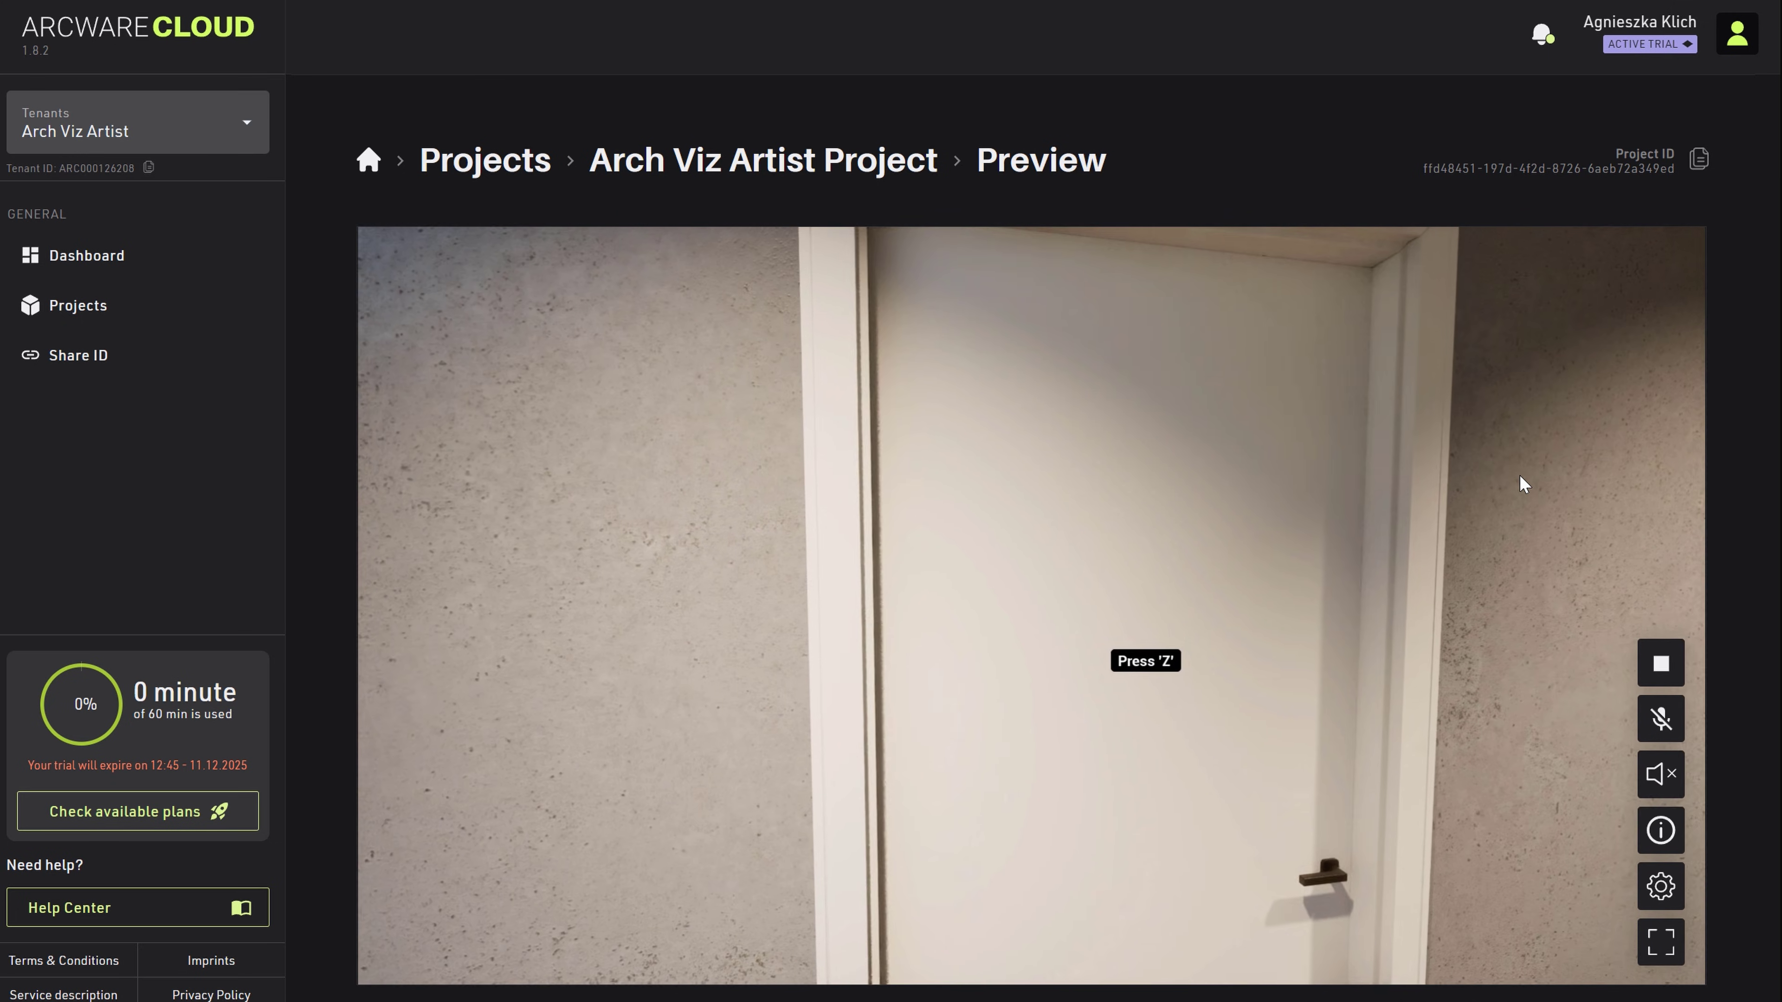
pyautogui.press('e')
pyautogui.press('w')
# - Cross the living room, slide open the garden glass door, and walk outside toward the pool
pyautogui.moveTo(1527, 469); pyautogui.dragTo(1560, 433)
pyautogui.press('w')
pyautogui.press('w')
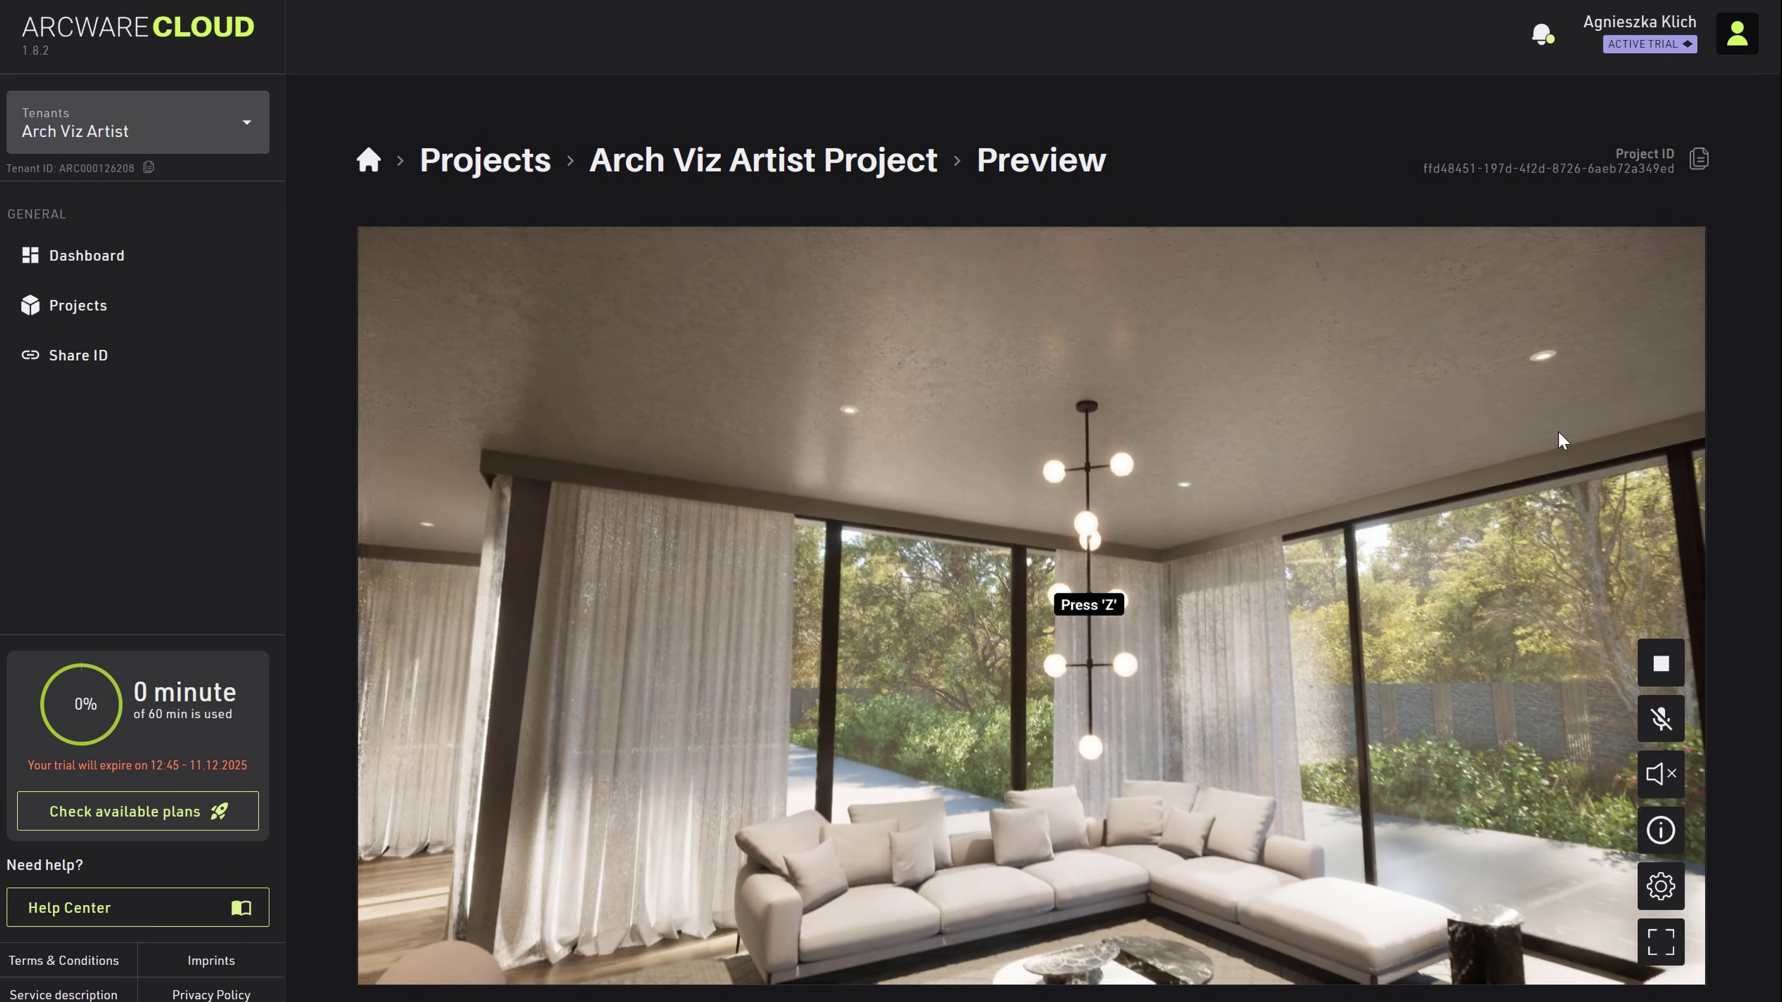
pyautogui.moveTo(1557, 436); pyautogui.dragTo(1754, 526)
pyautogui.press('w')
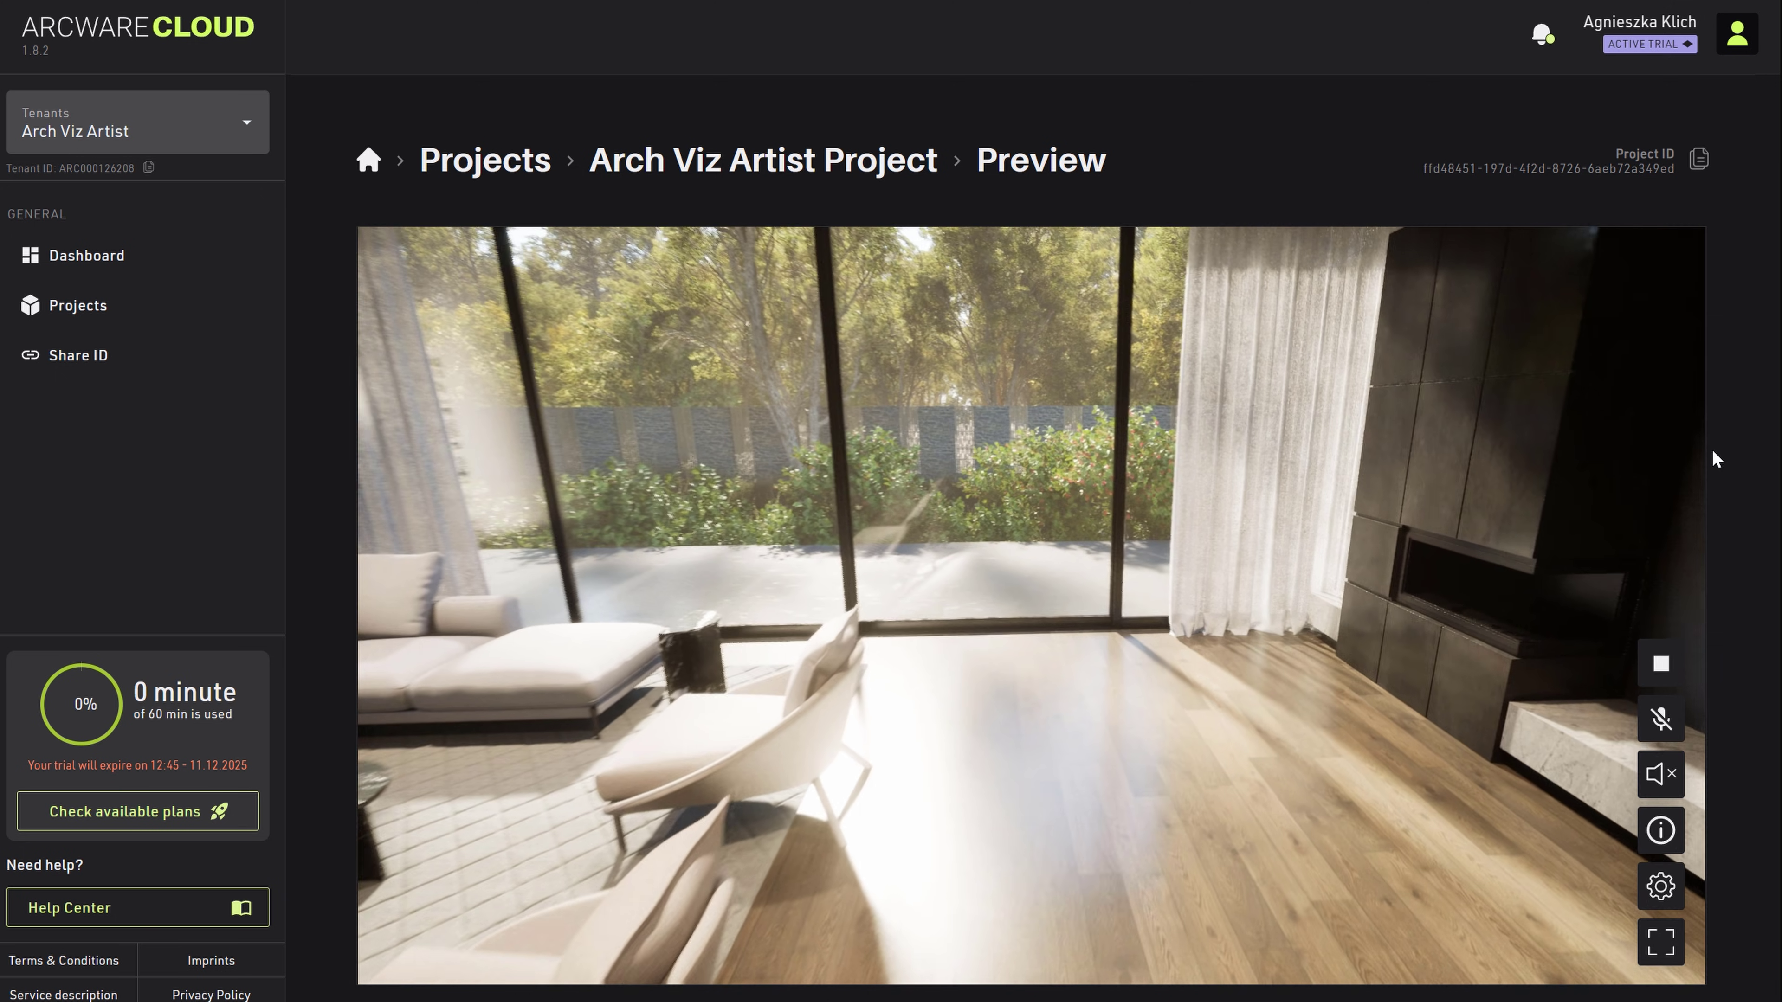
pyautogui.press('w')
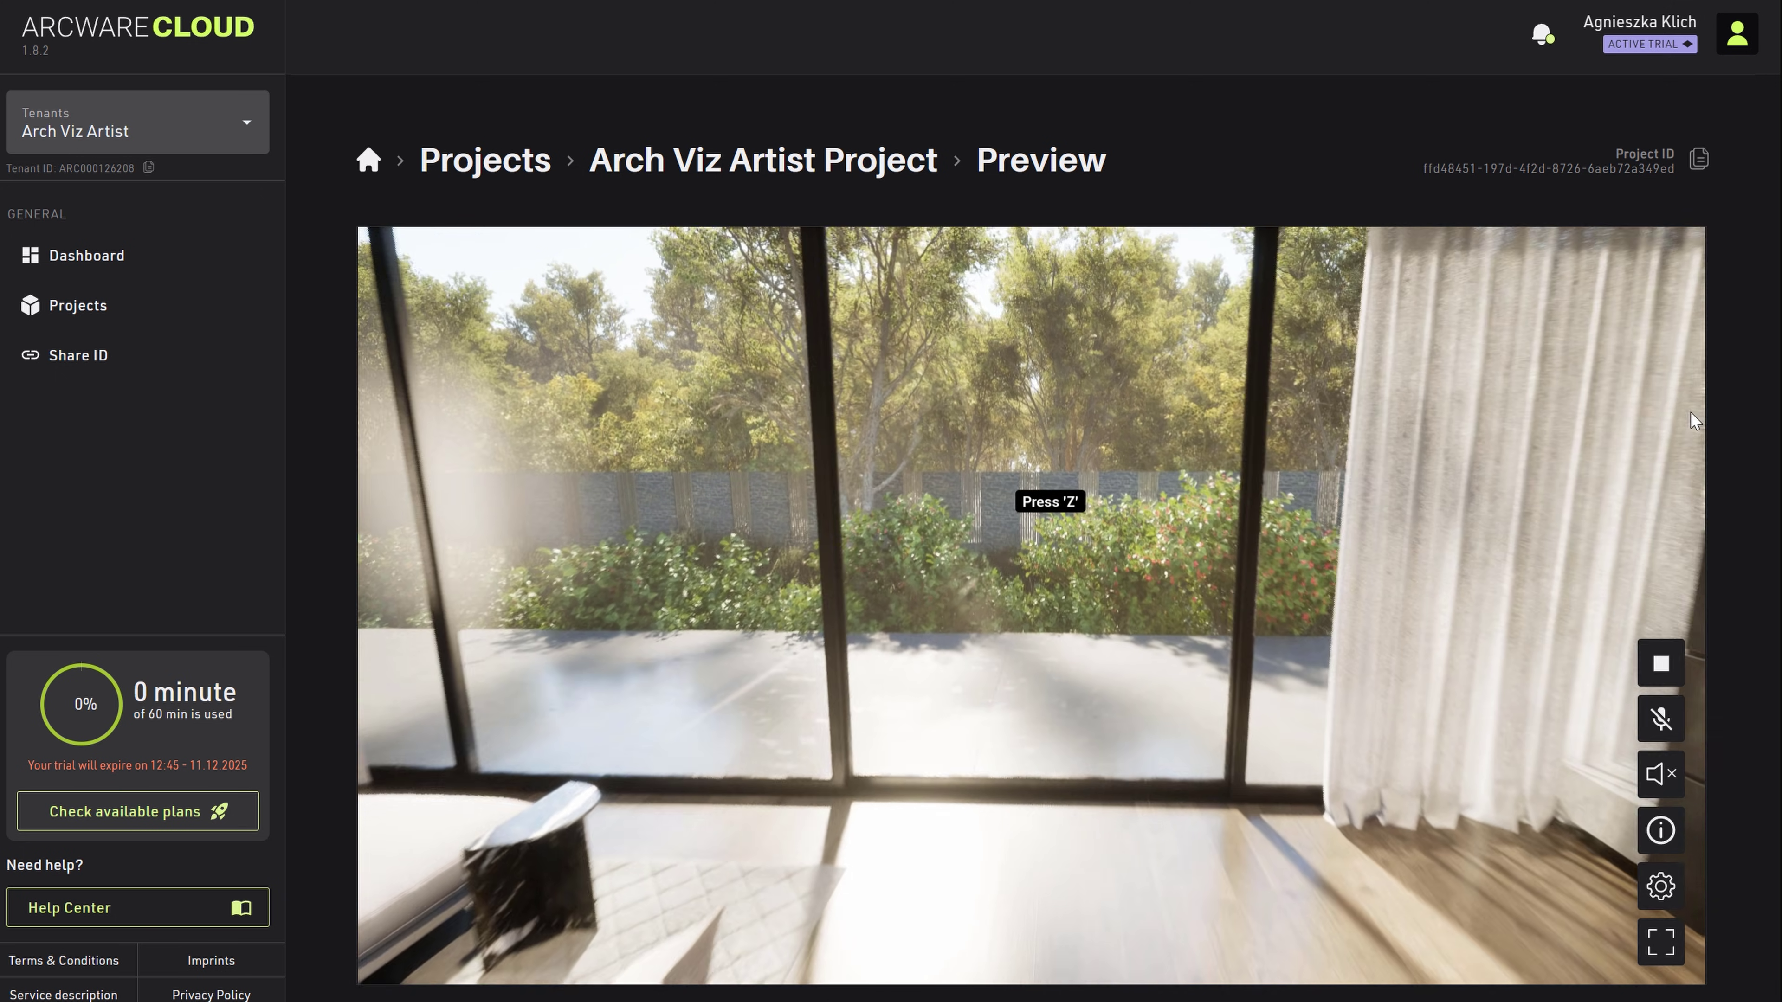
pyautogui.press('z')
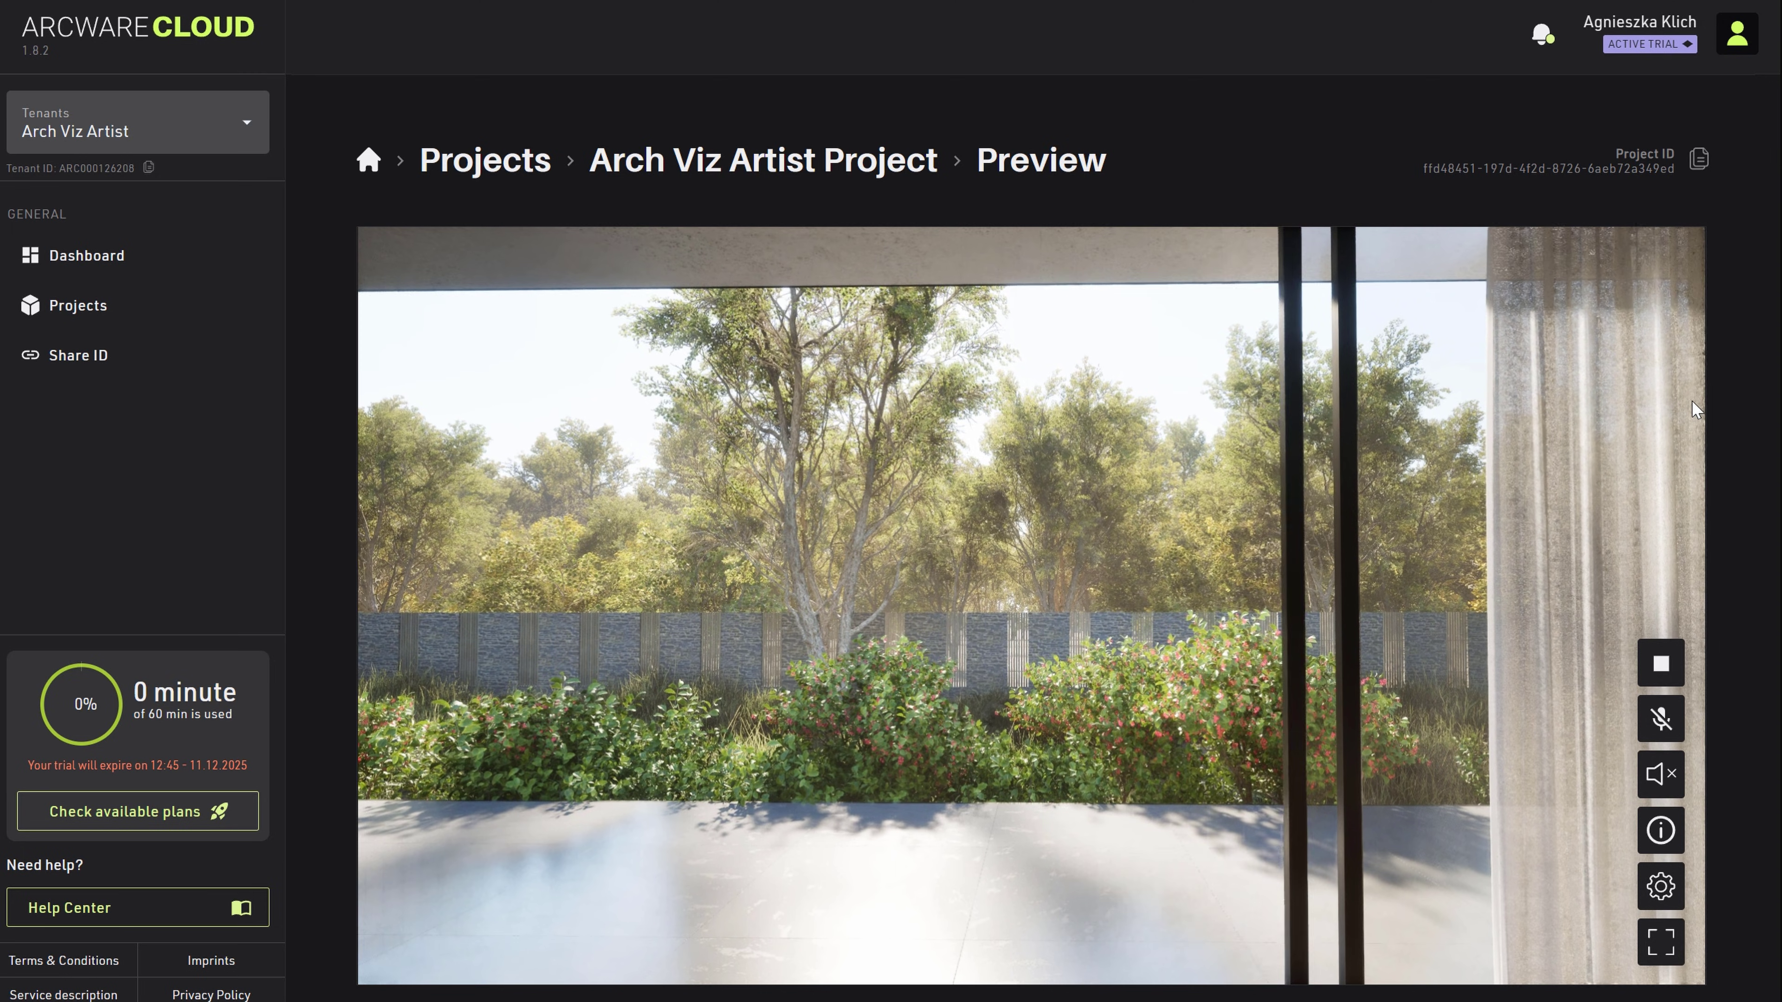
pyautogui.moveTo(1627, 410); pyautogui.dragTo(1550, 405)
pyautogui.press('w')
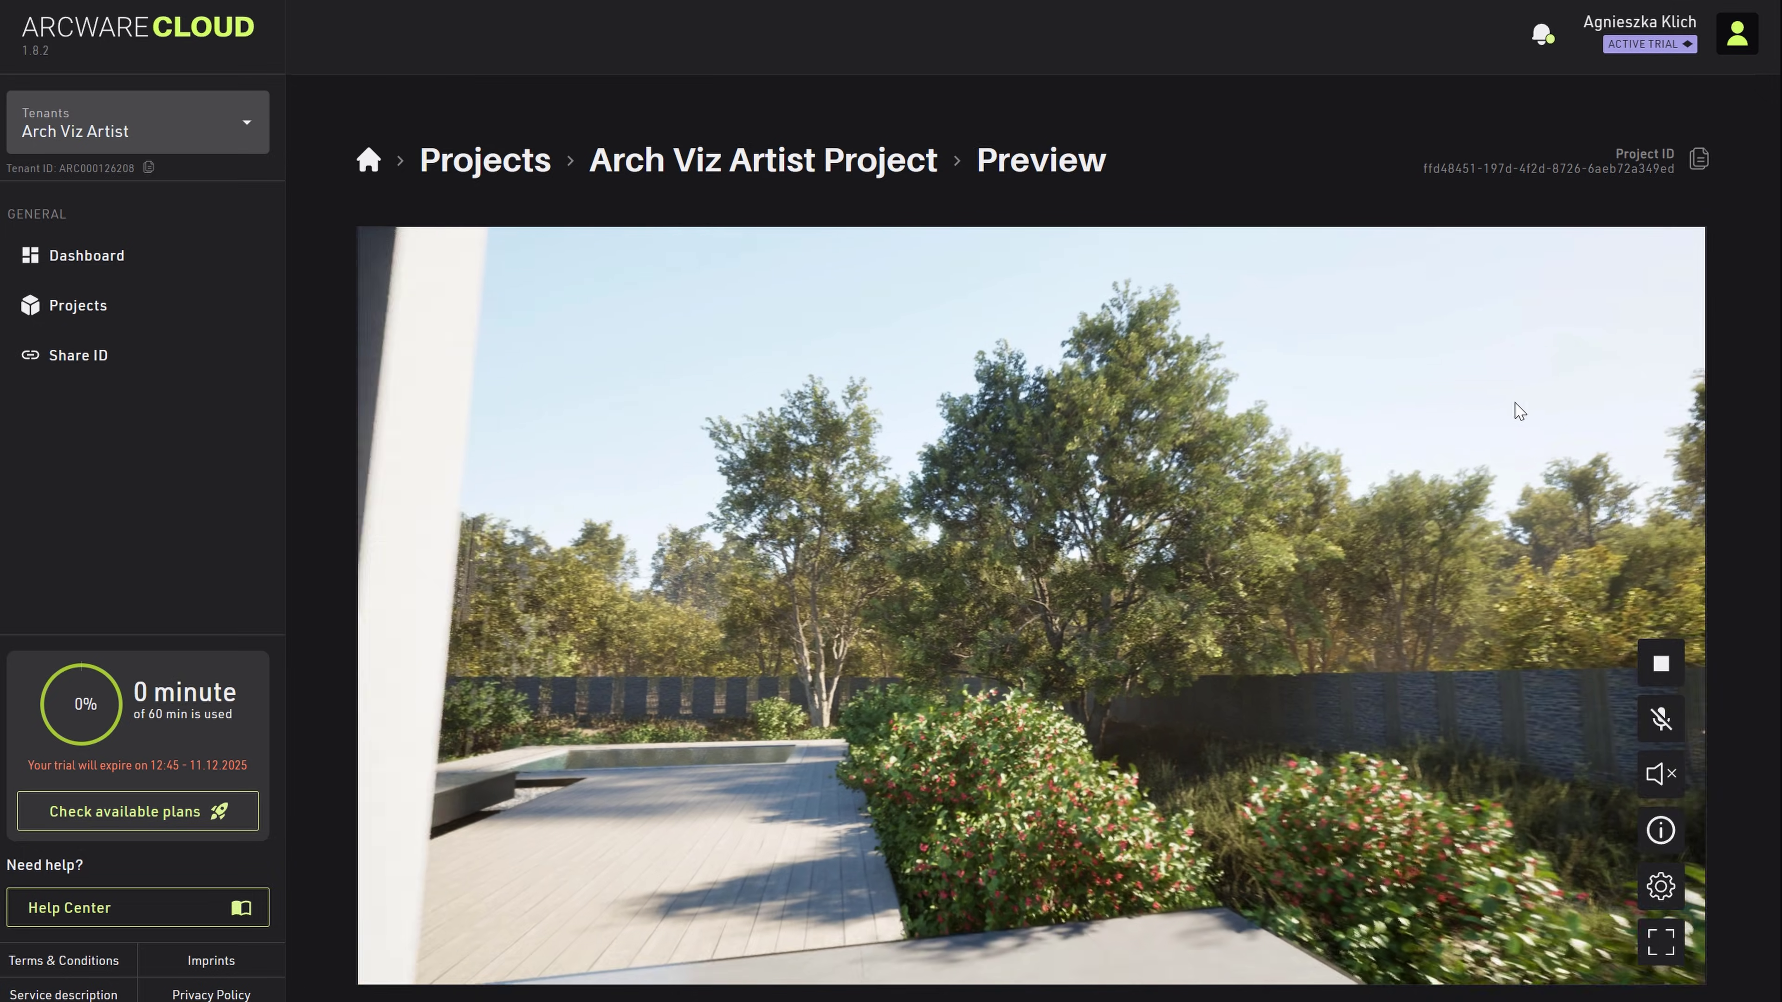
pyautogui.moveTo(1519, 411); pyautogui.dragTo(1476, 405)
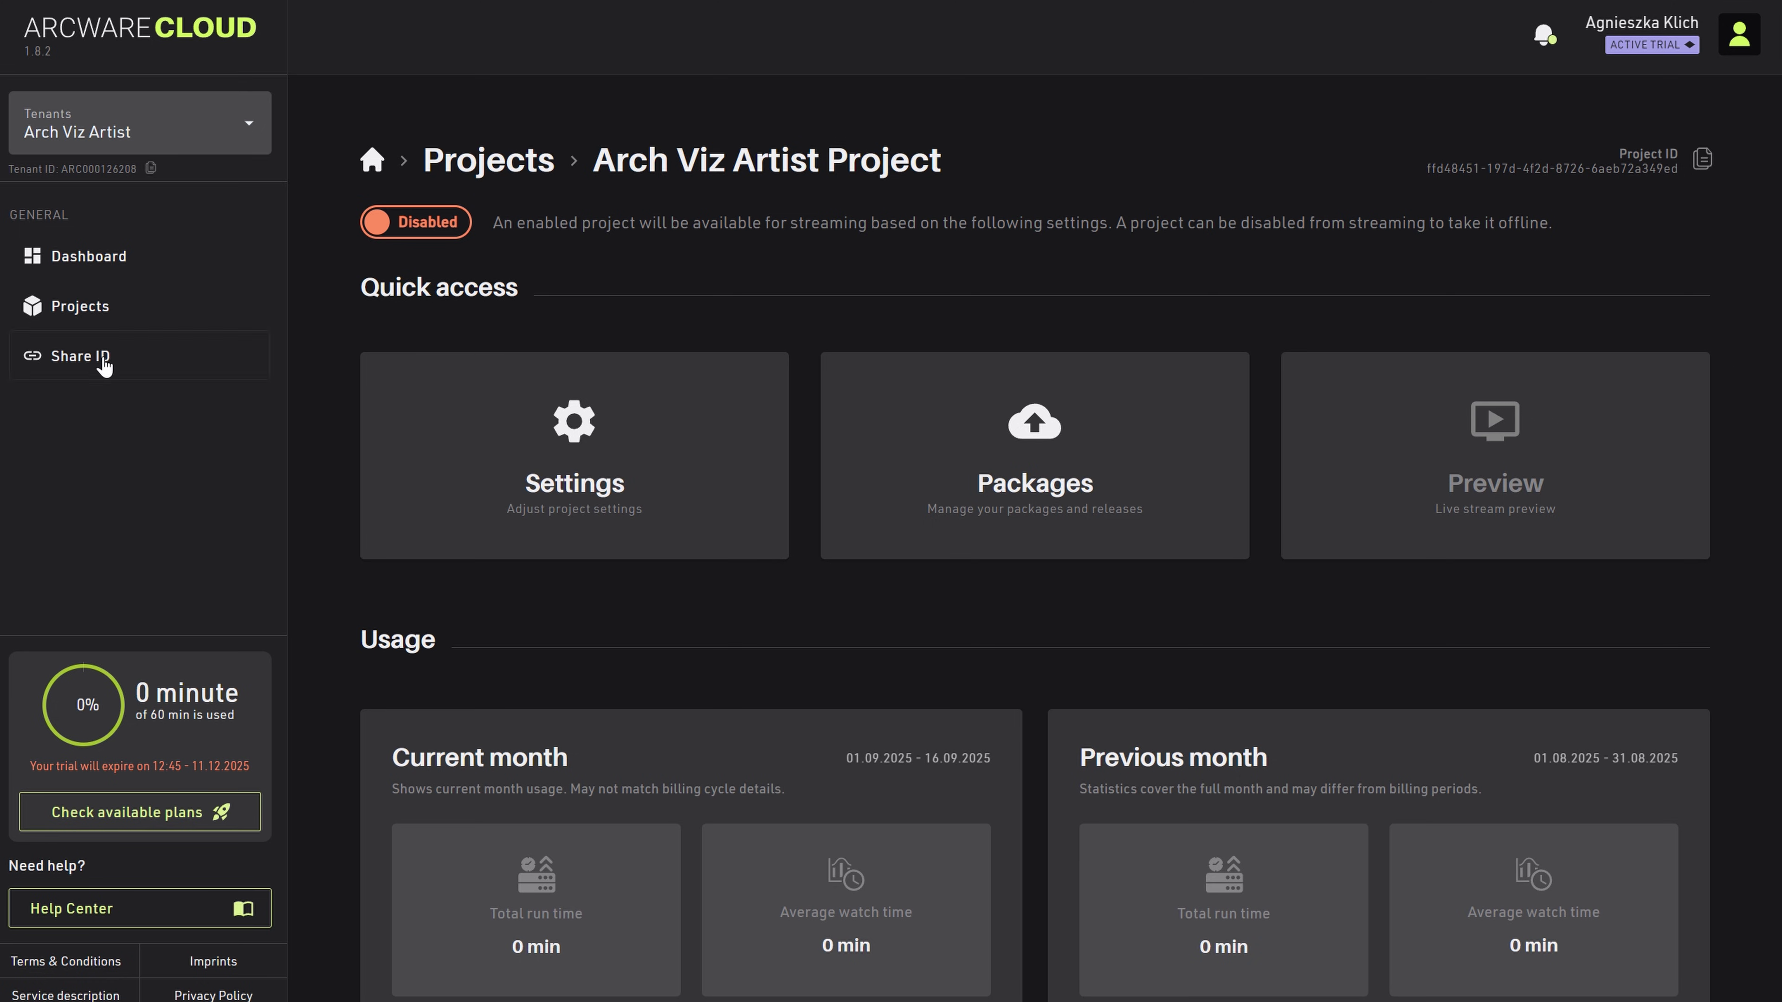
# - Start a new share ID named 'AVA Share ID'
pyautogui.click(87, 356)
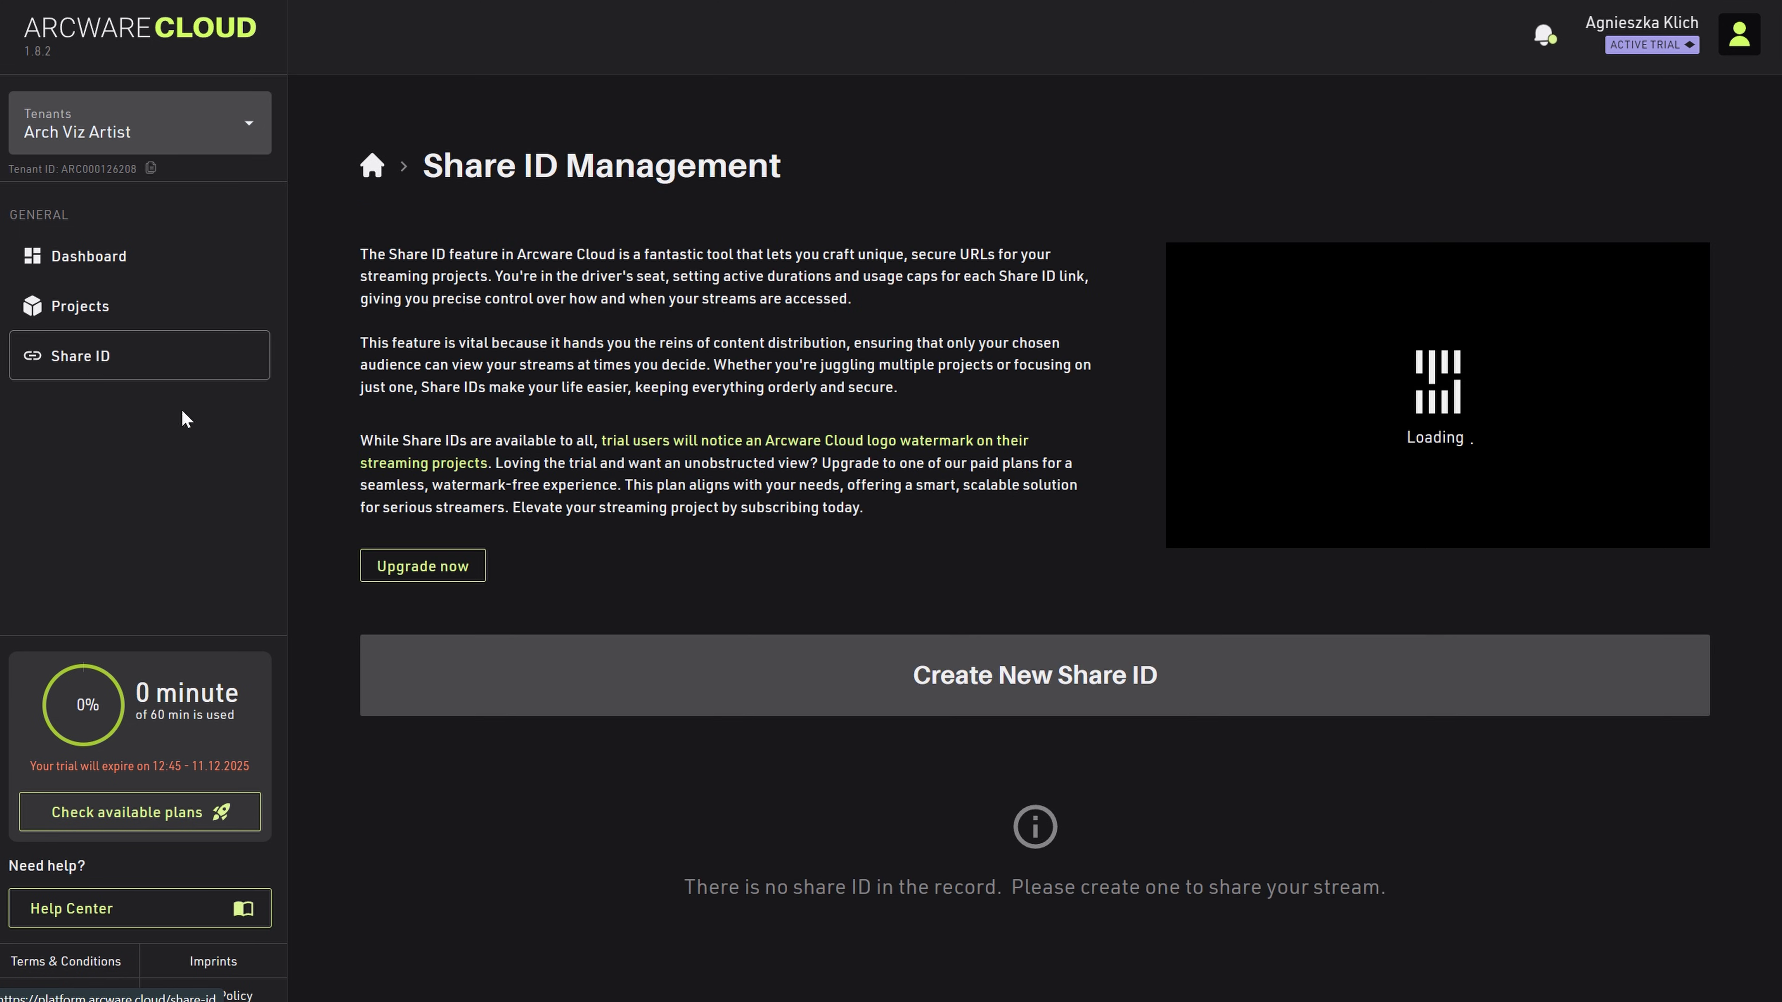
pyautogui.click(1061, 668)
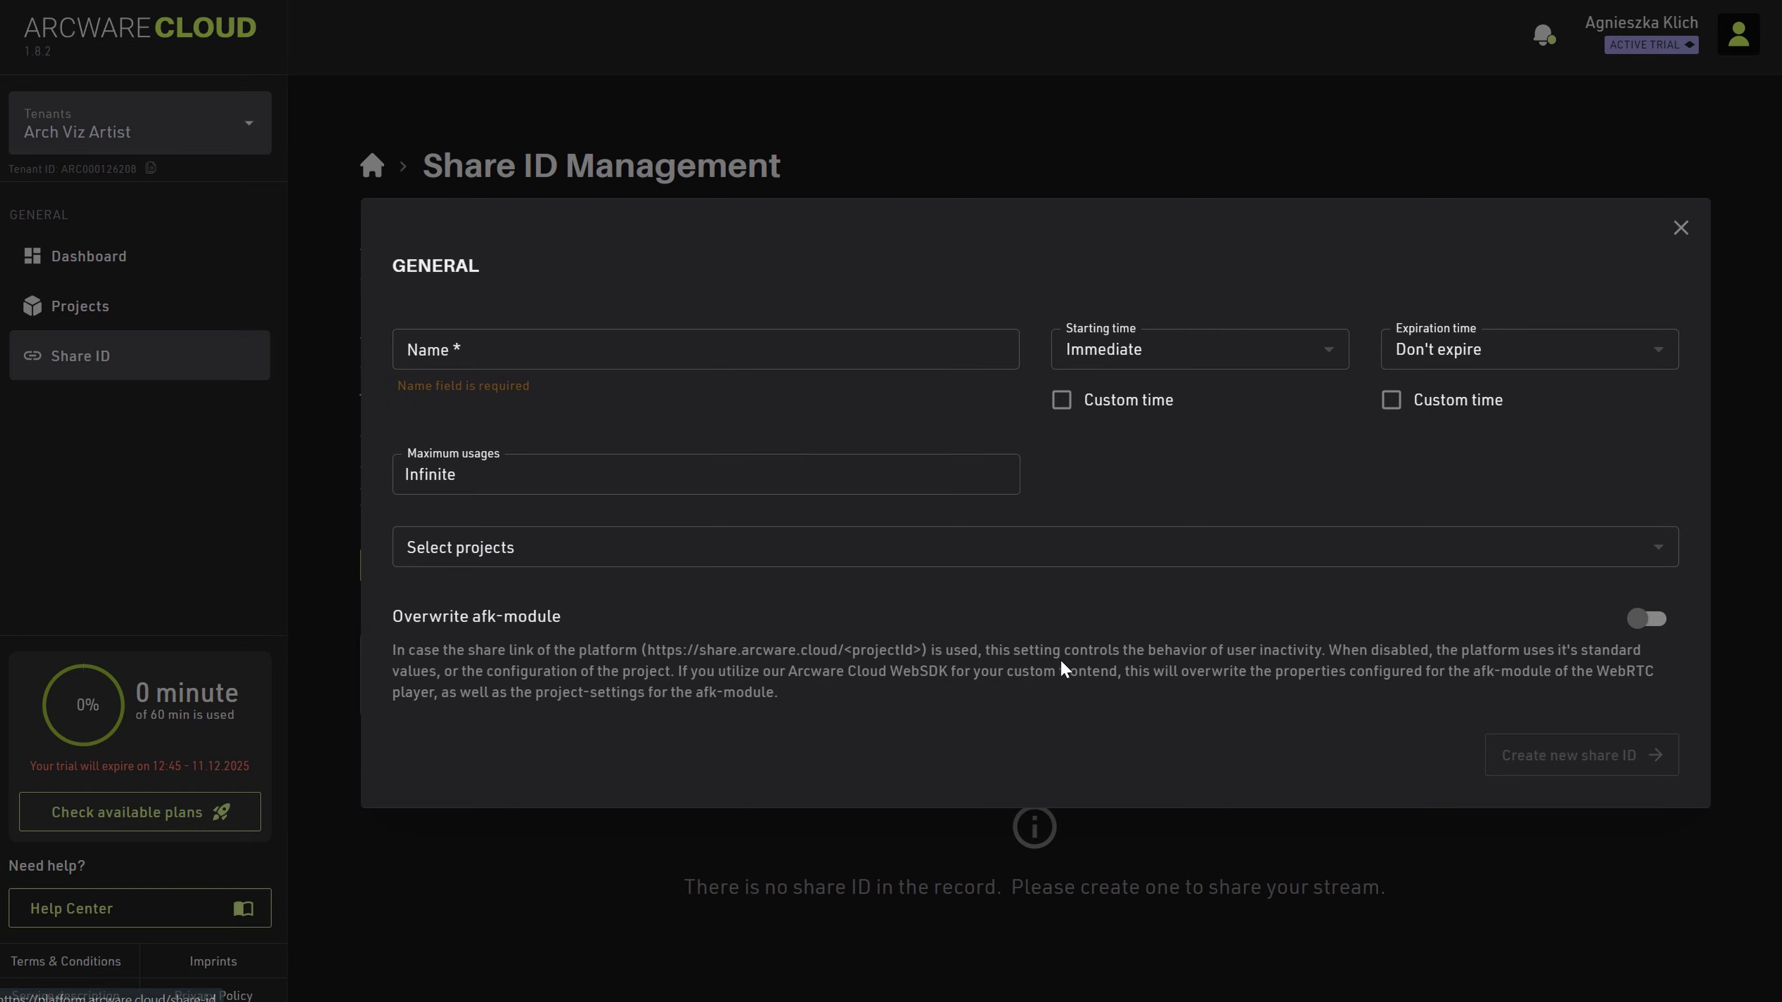
pyautogui.click(572, 343)
pyautogui.write('AVA Share ID')
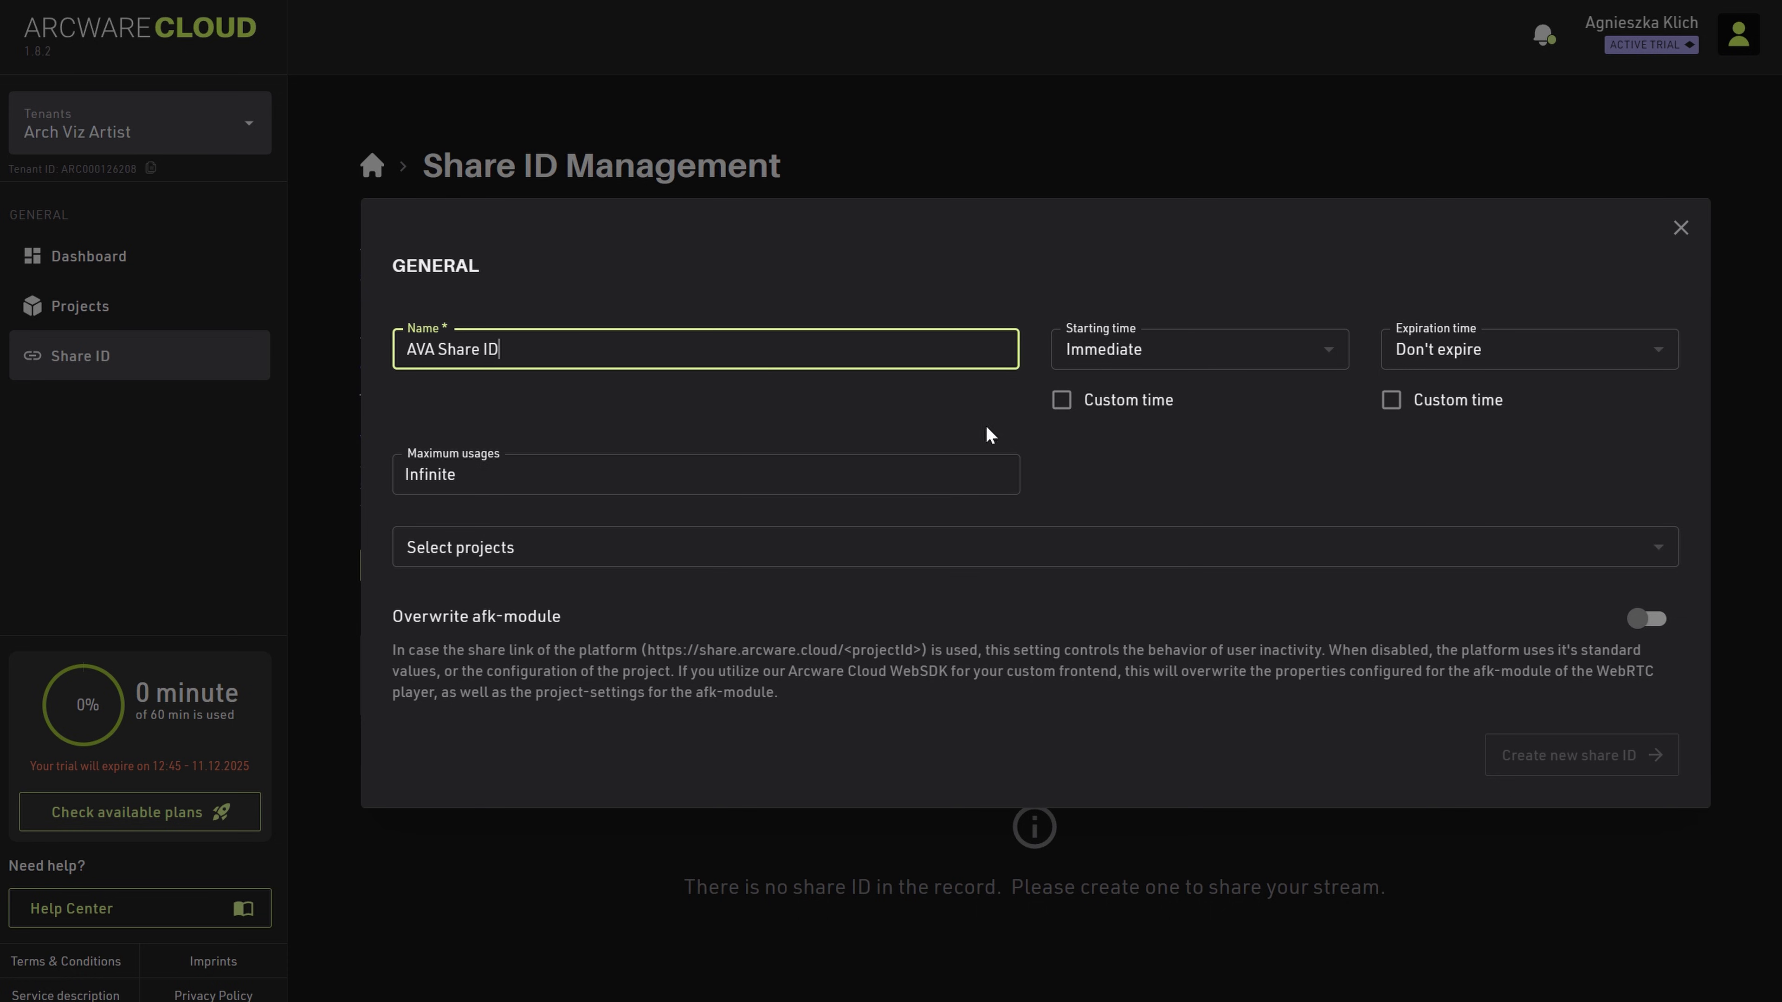
# - Keep the start time Immediate and usages Infinite, adjusting the date calendars along the way
pyautogui.click(1079, 406)
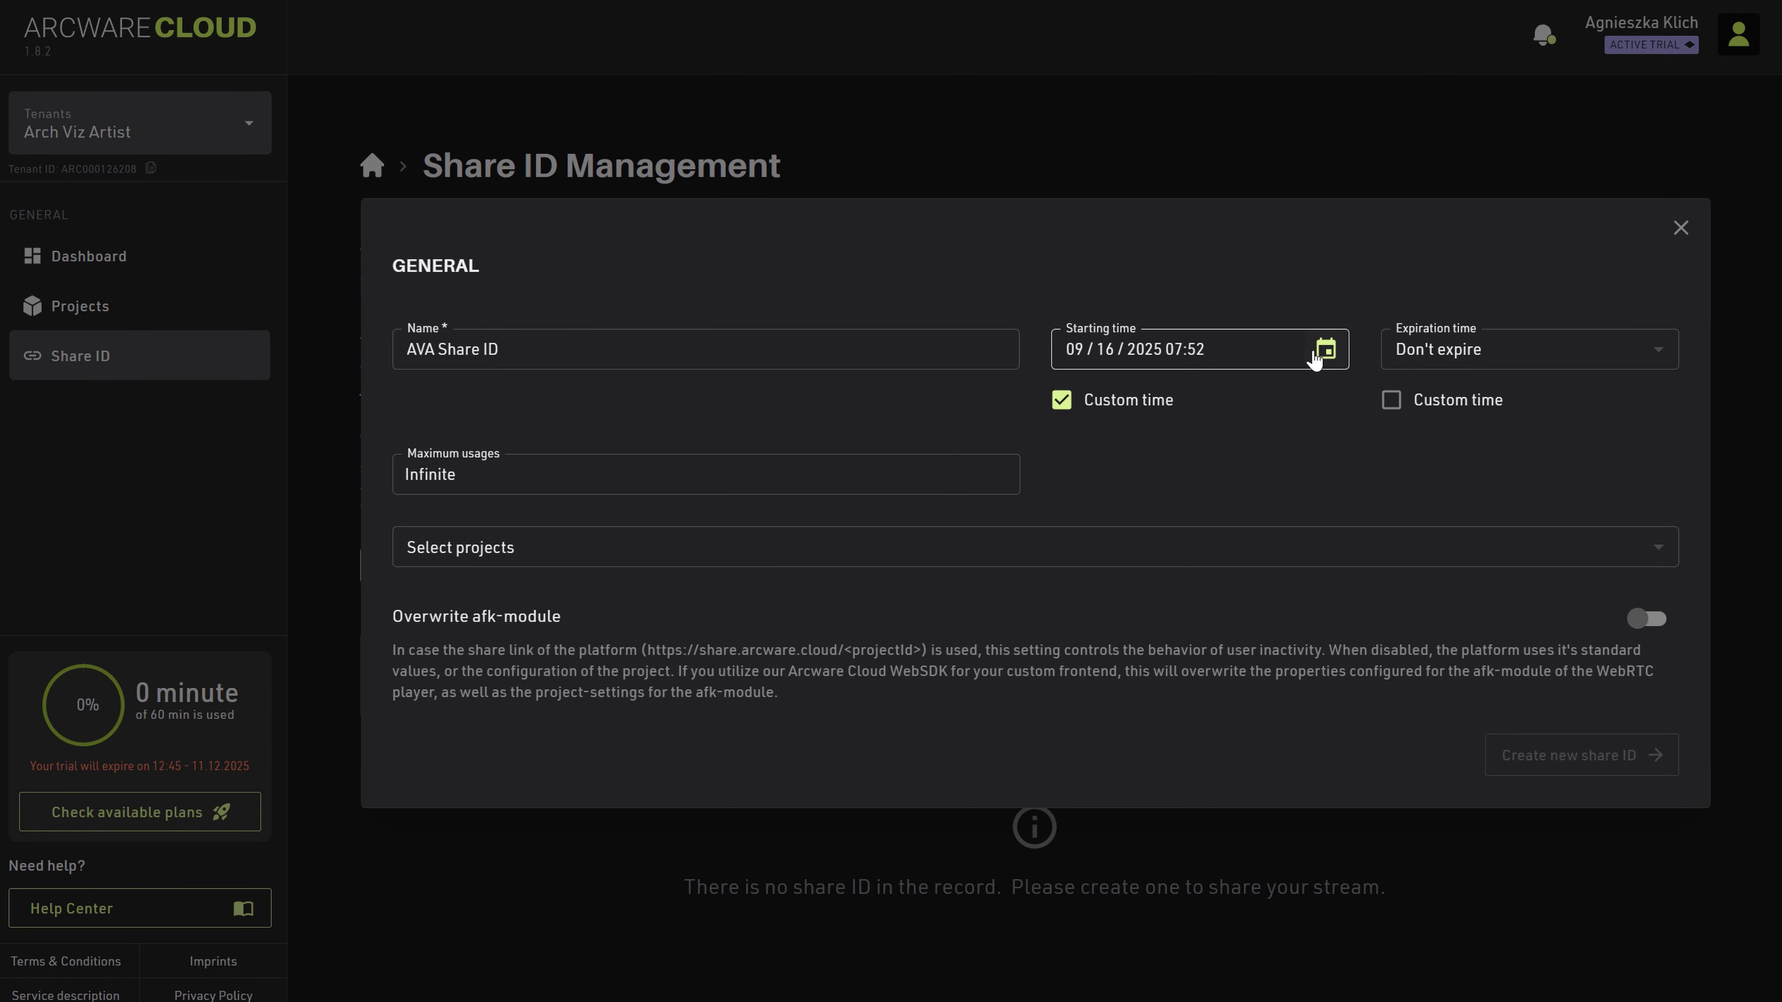
pyautogui.click(1323, 350)
pyautogui.click(1221, 611)
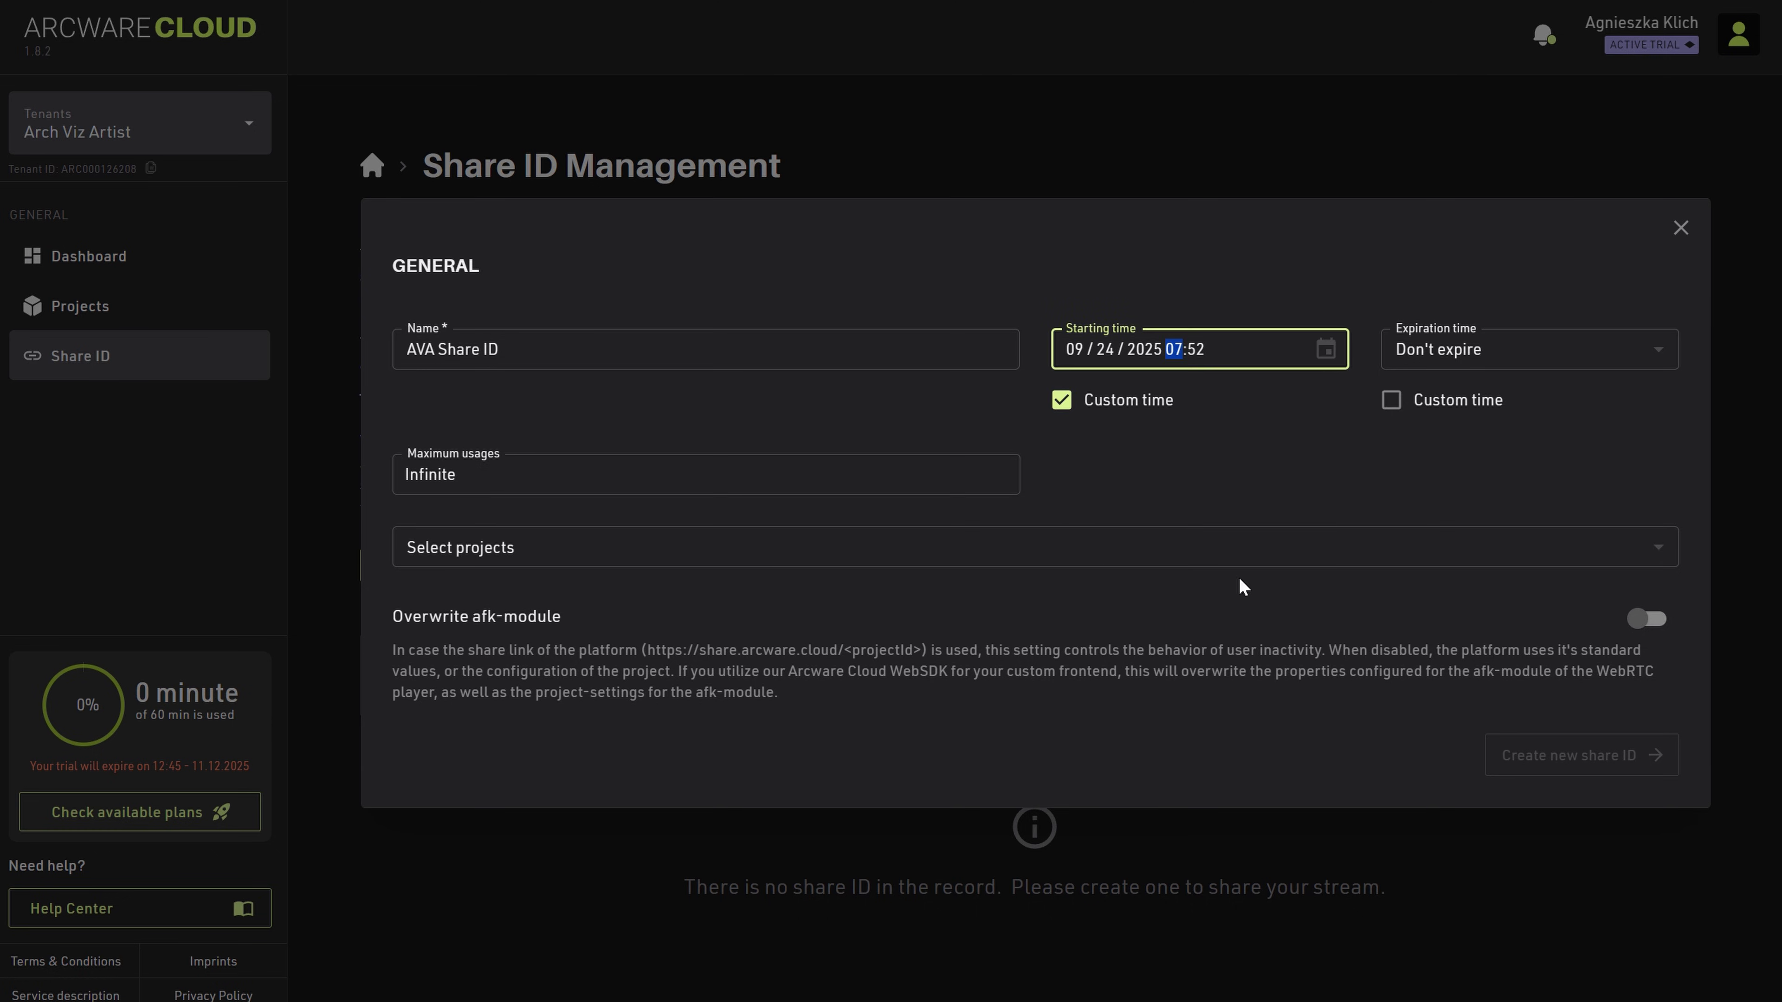
pyautogui.click(1062, 404)
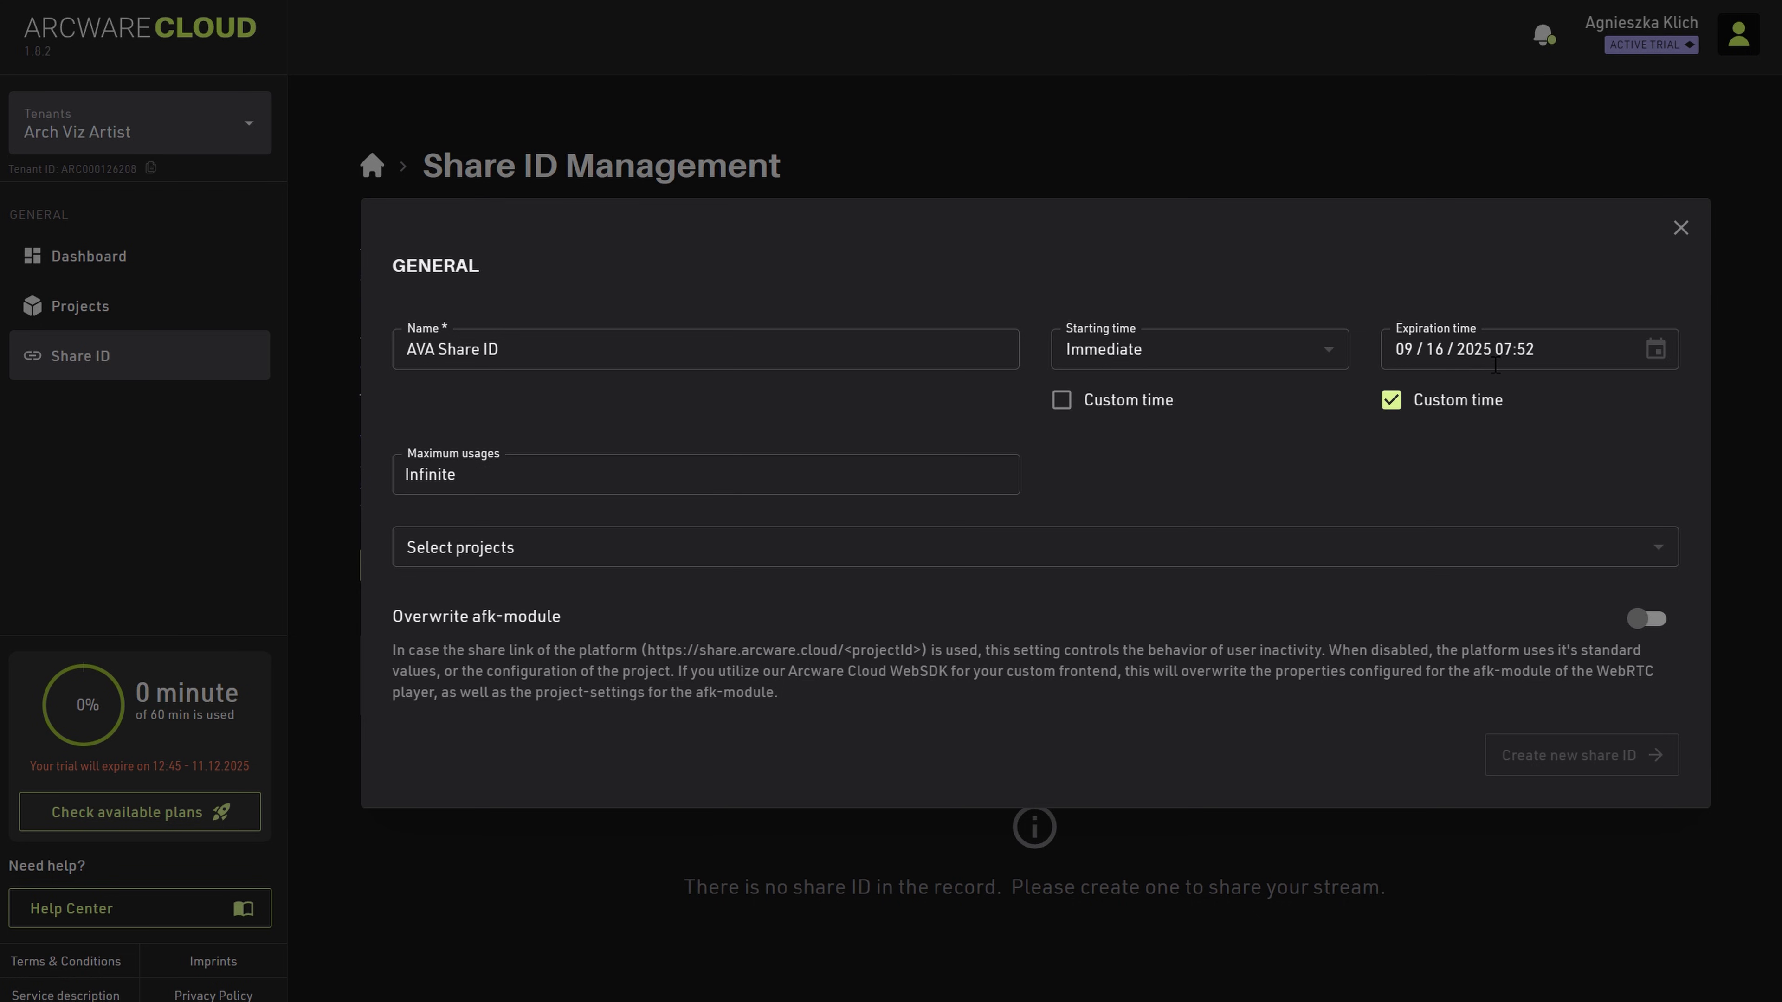
pyautogui.click(1651, 350)
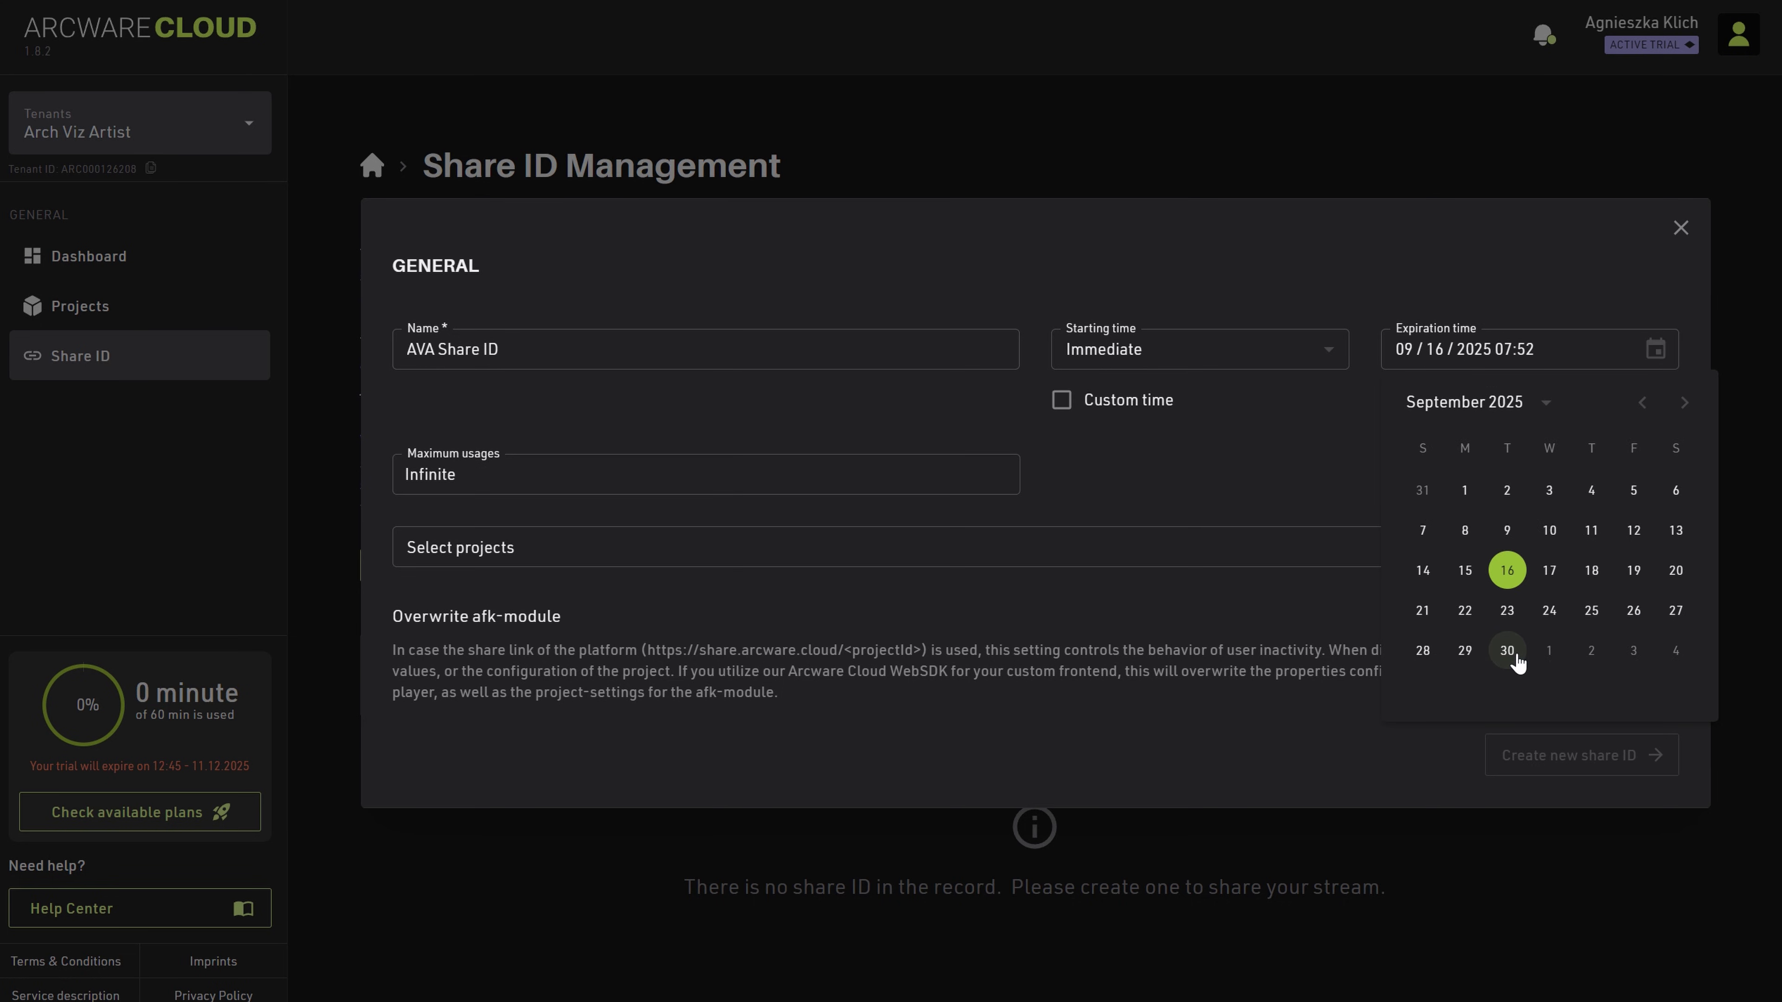
pyautogui.click(1508, 651)
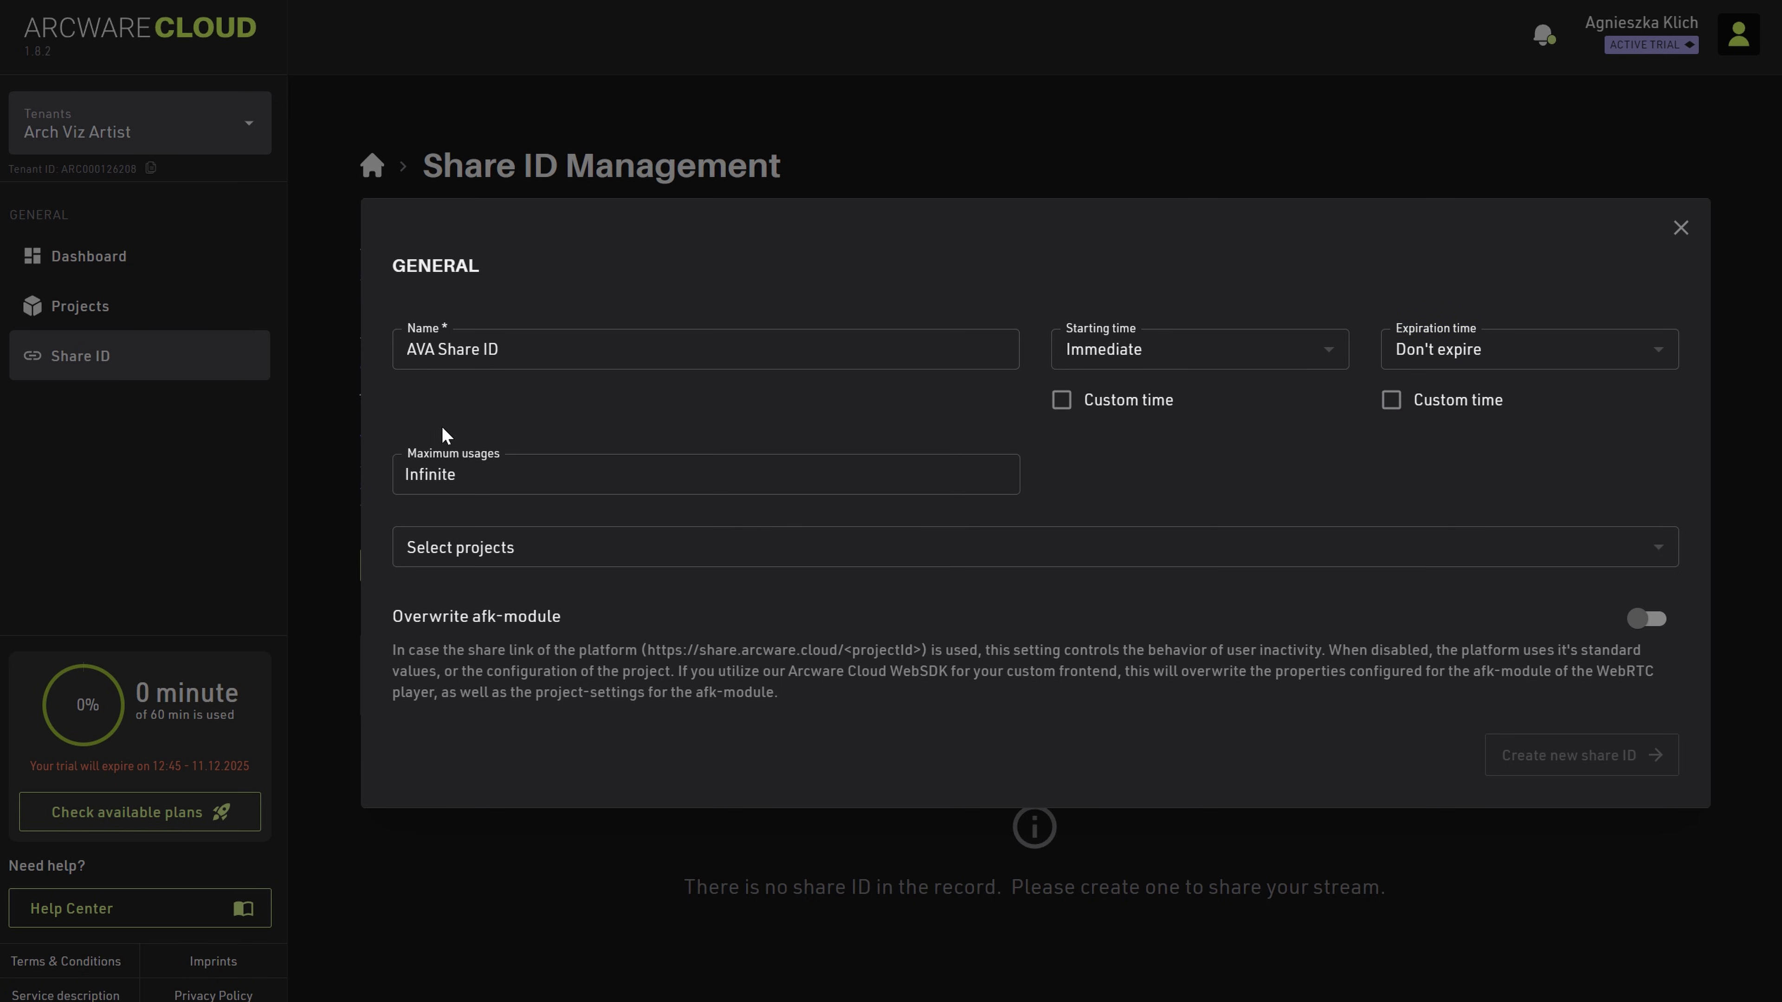
pyautogui.click(574, 476)
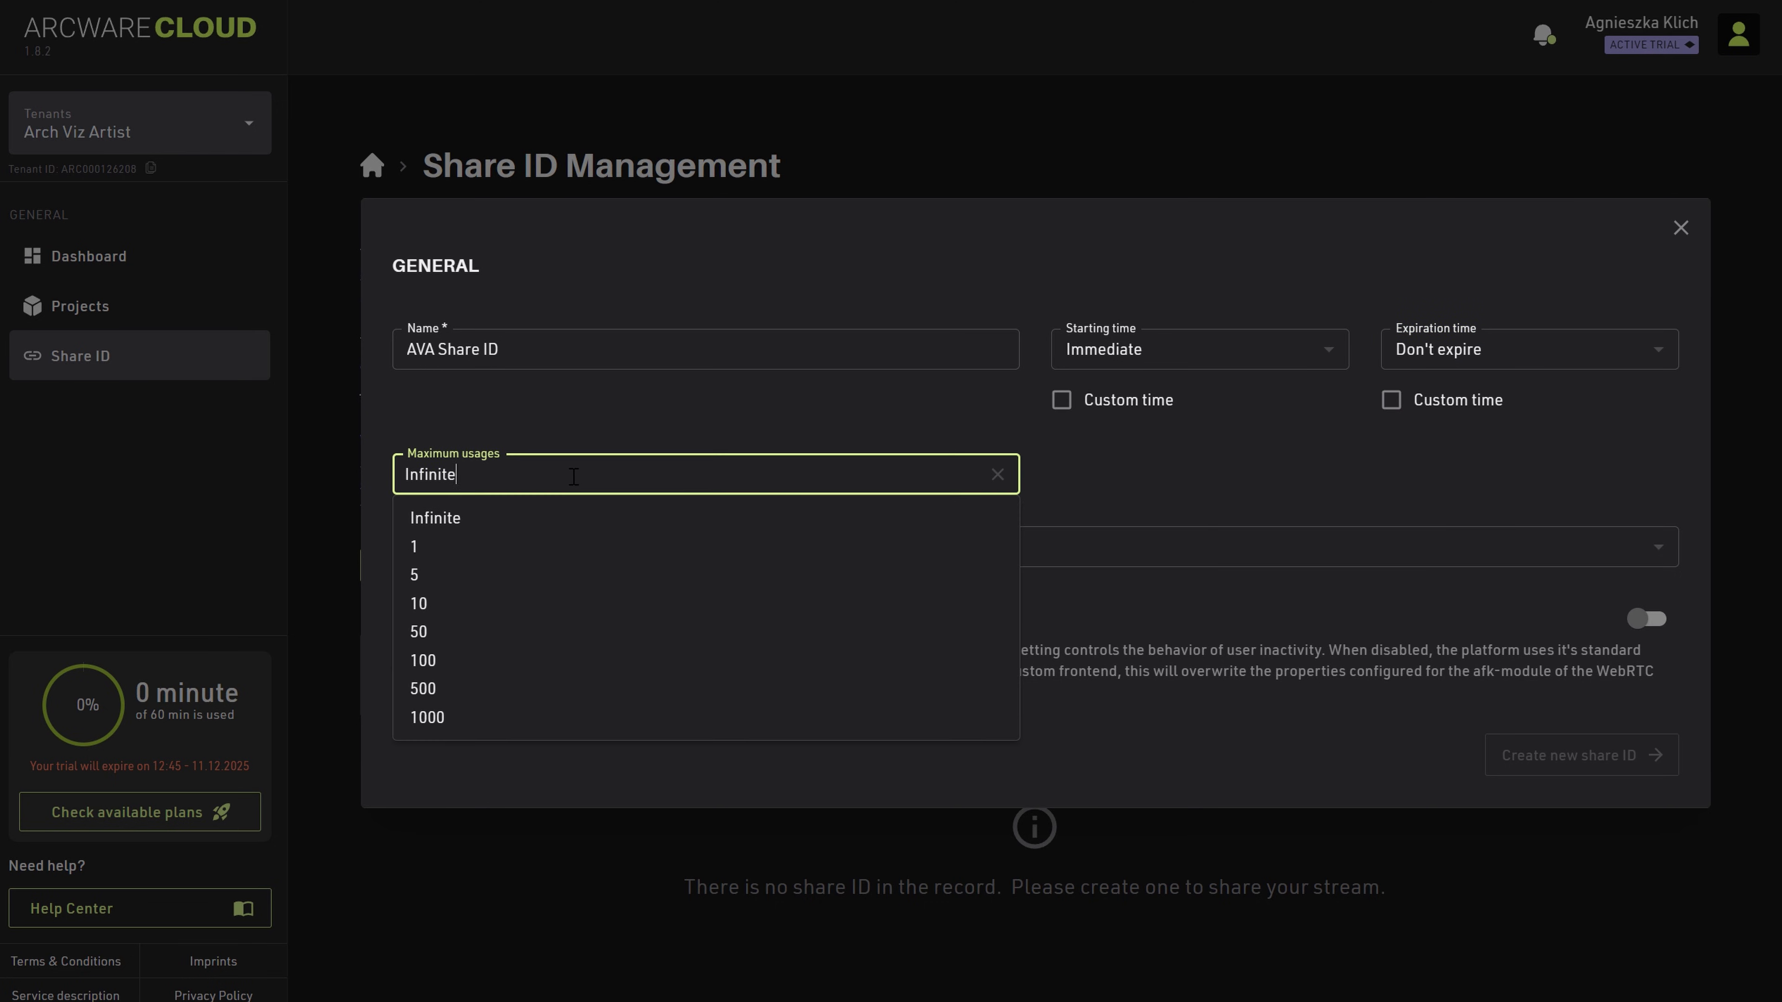
pyautogui.click(602, 429)
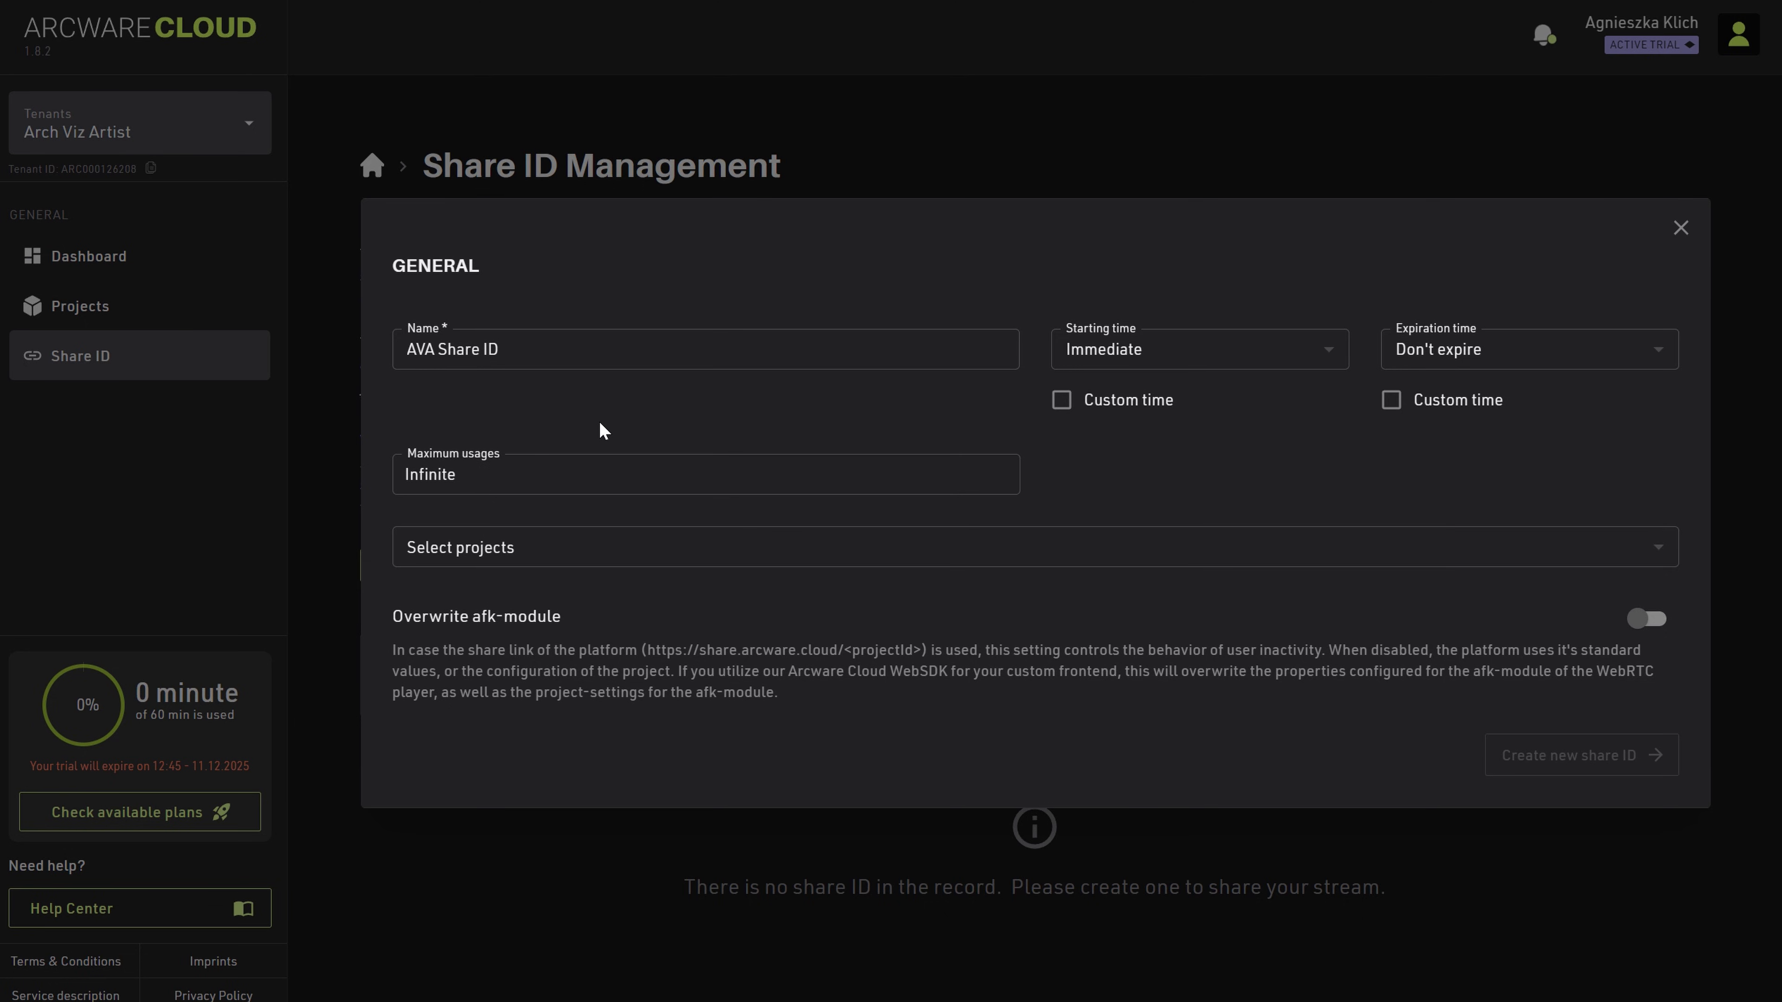
# - Link the share ID to Arch Viz Artist Project and create it
pyautogui.click(569, 559)
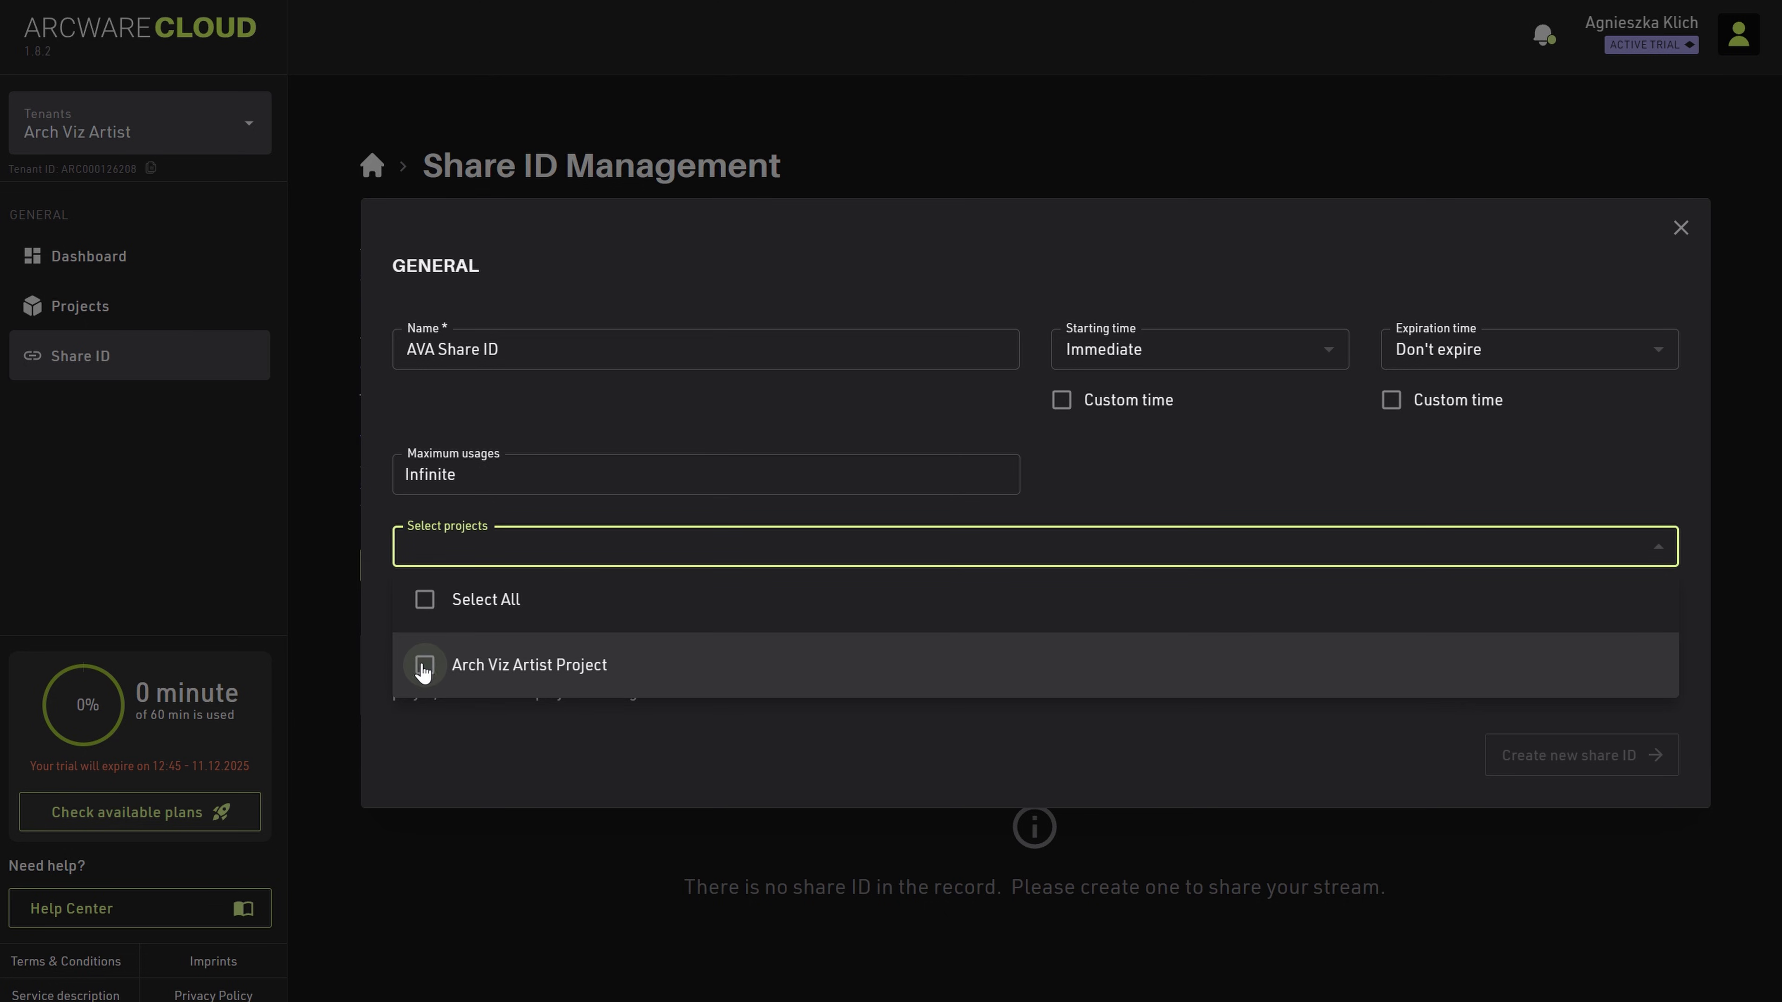
pyautogui.click(414, 608)
pyautogui.click(893, 749)
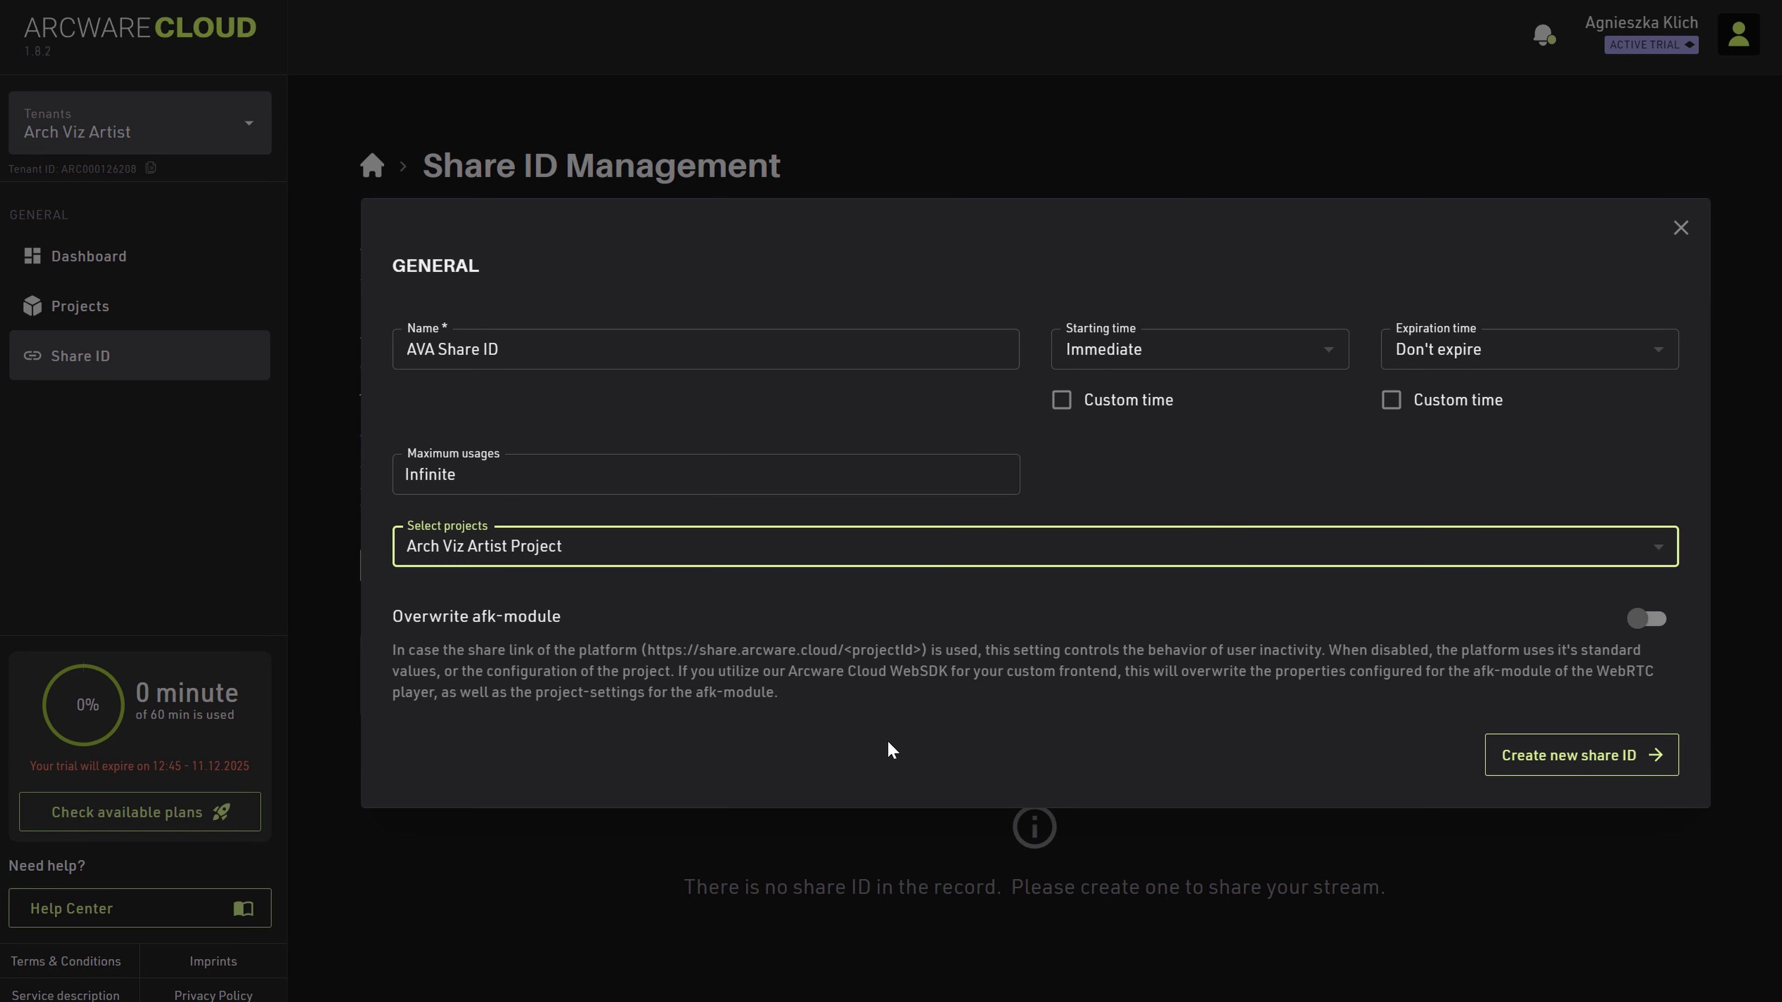
pyautogui.click(1587, 758)
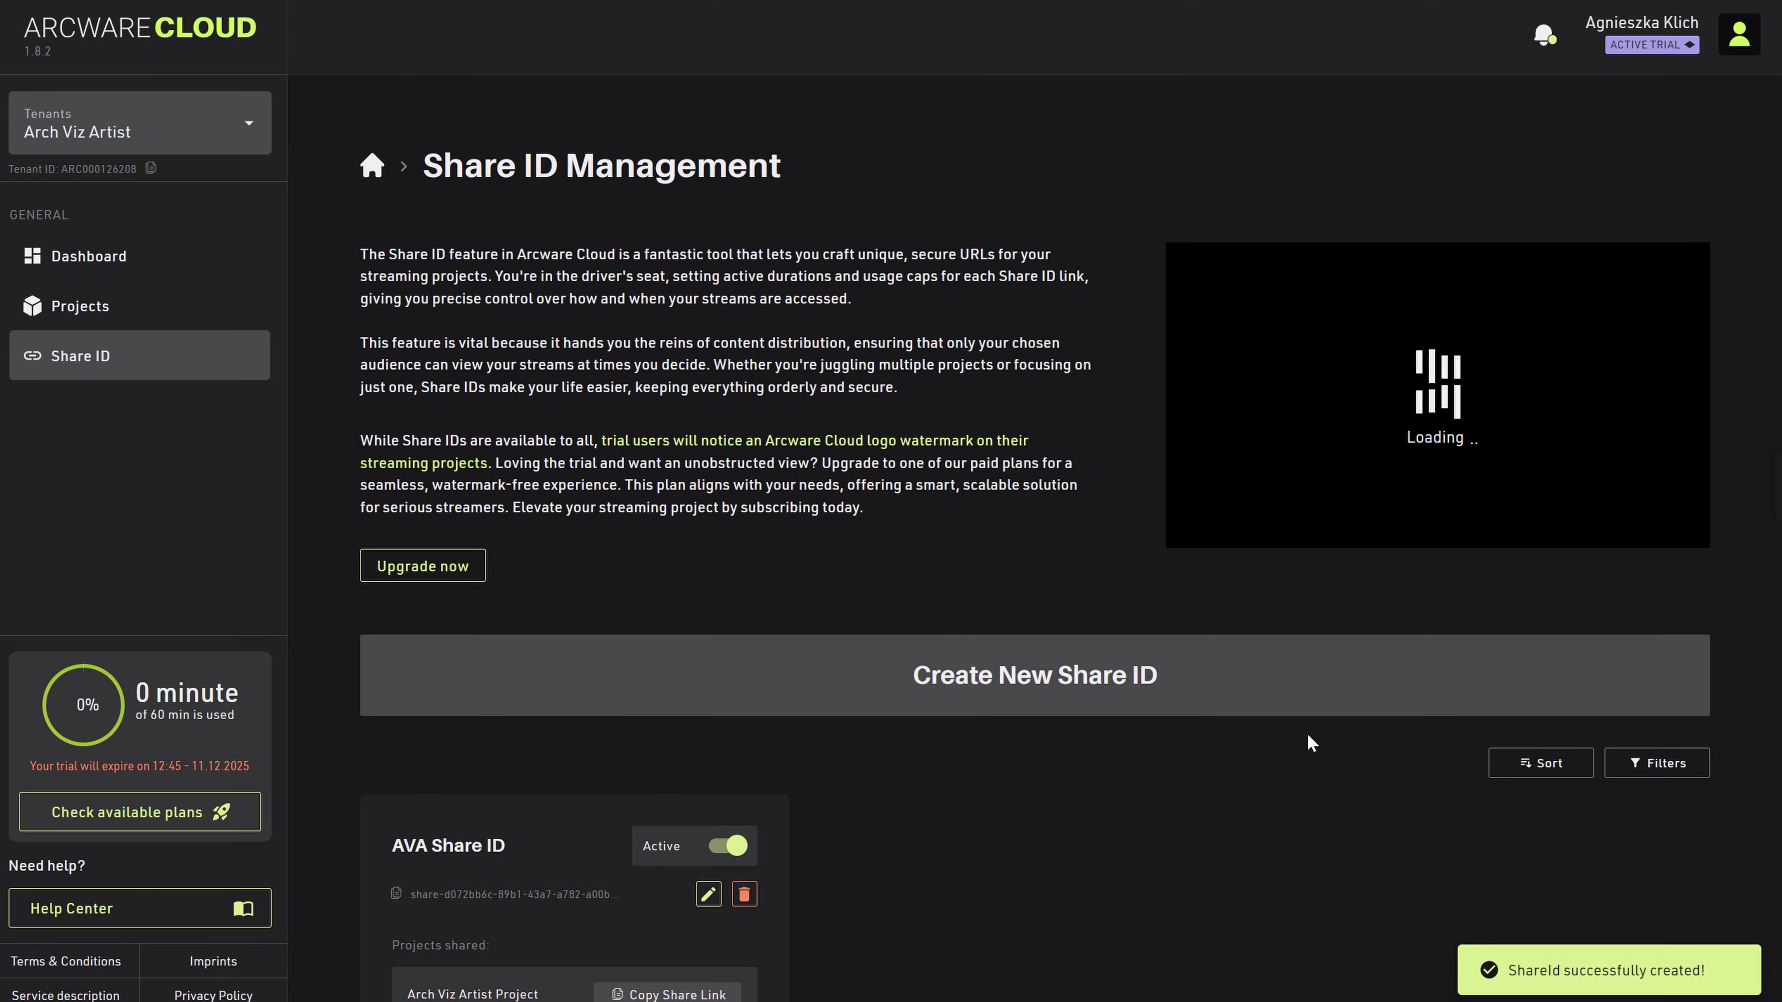
# - Copy the share link from the AVA Share ID card
pyautogui.scroll(-5, 1202, 732)
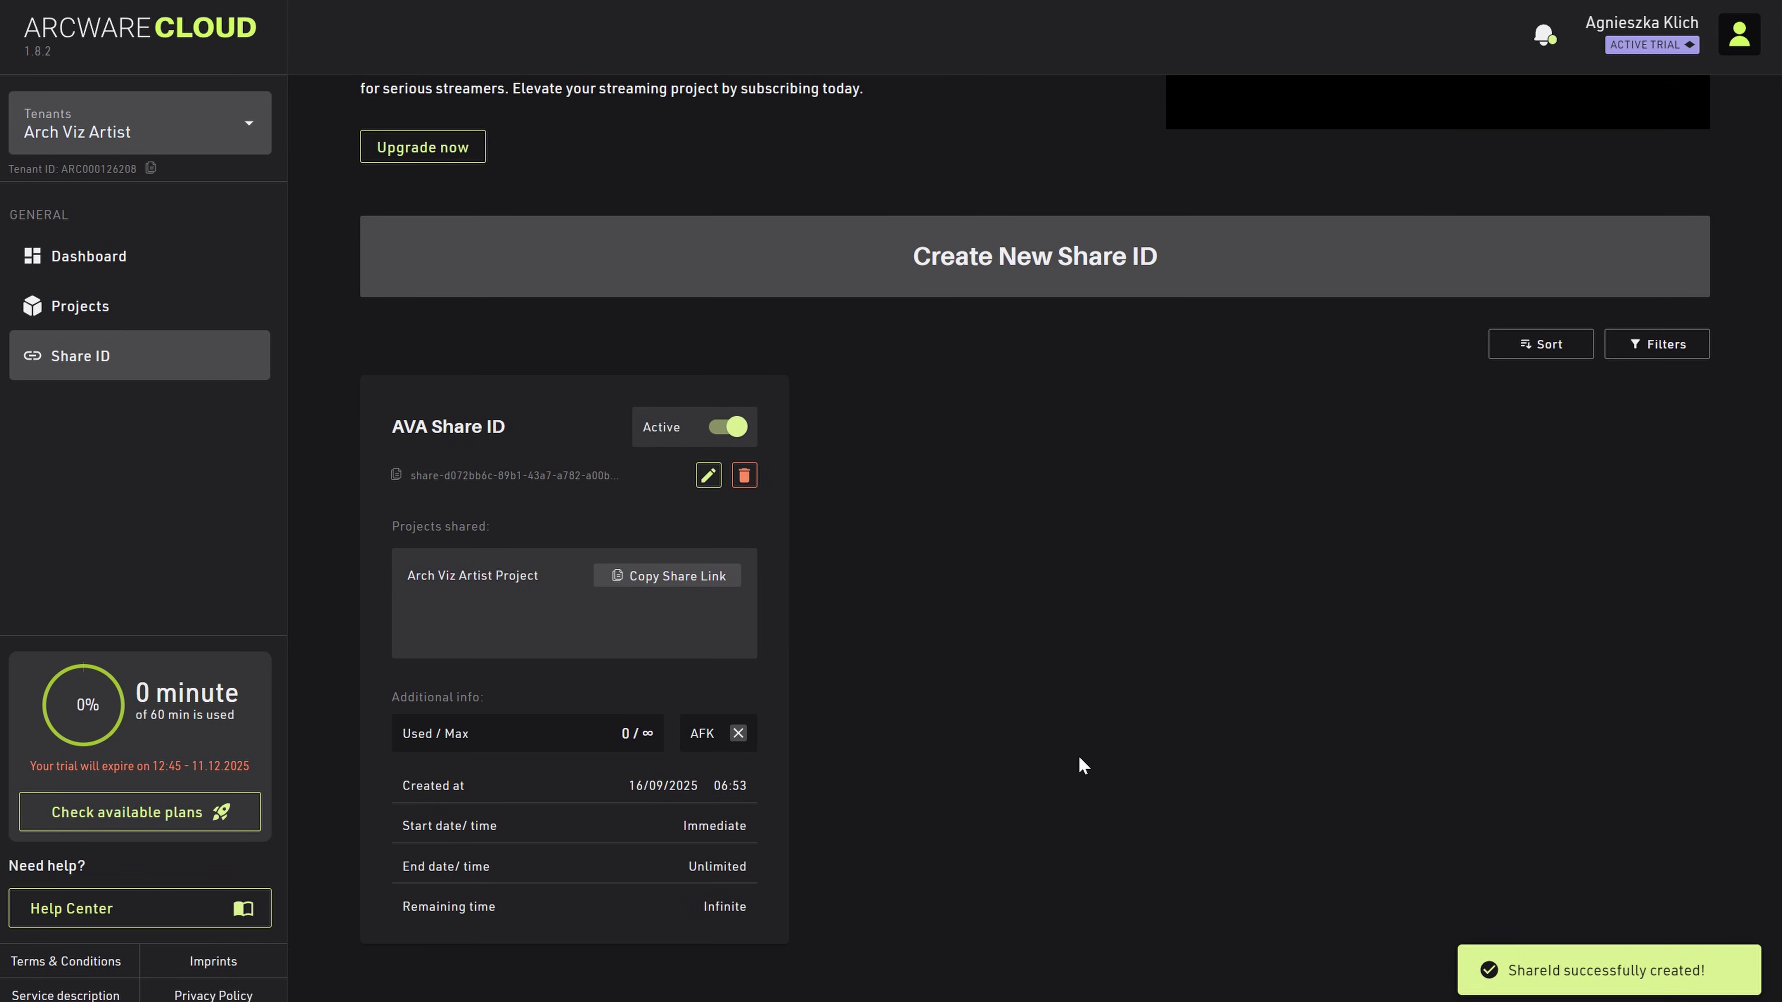
pyautogui.click(719, 581)
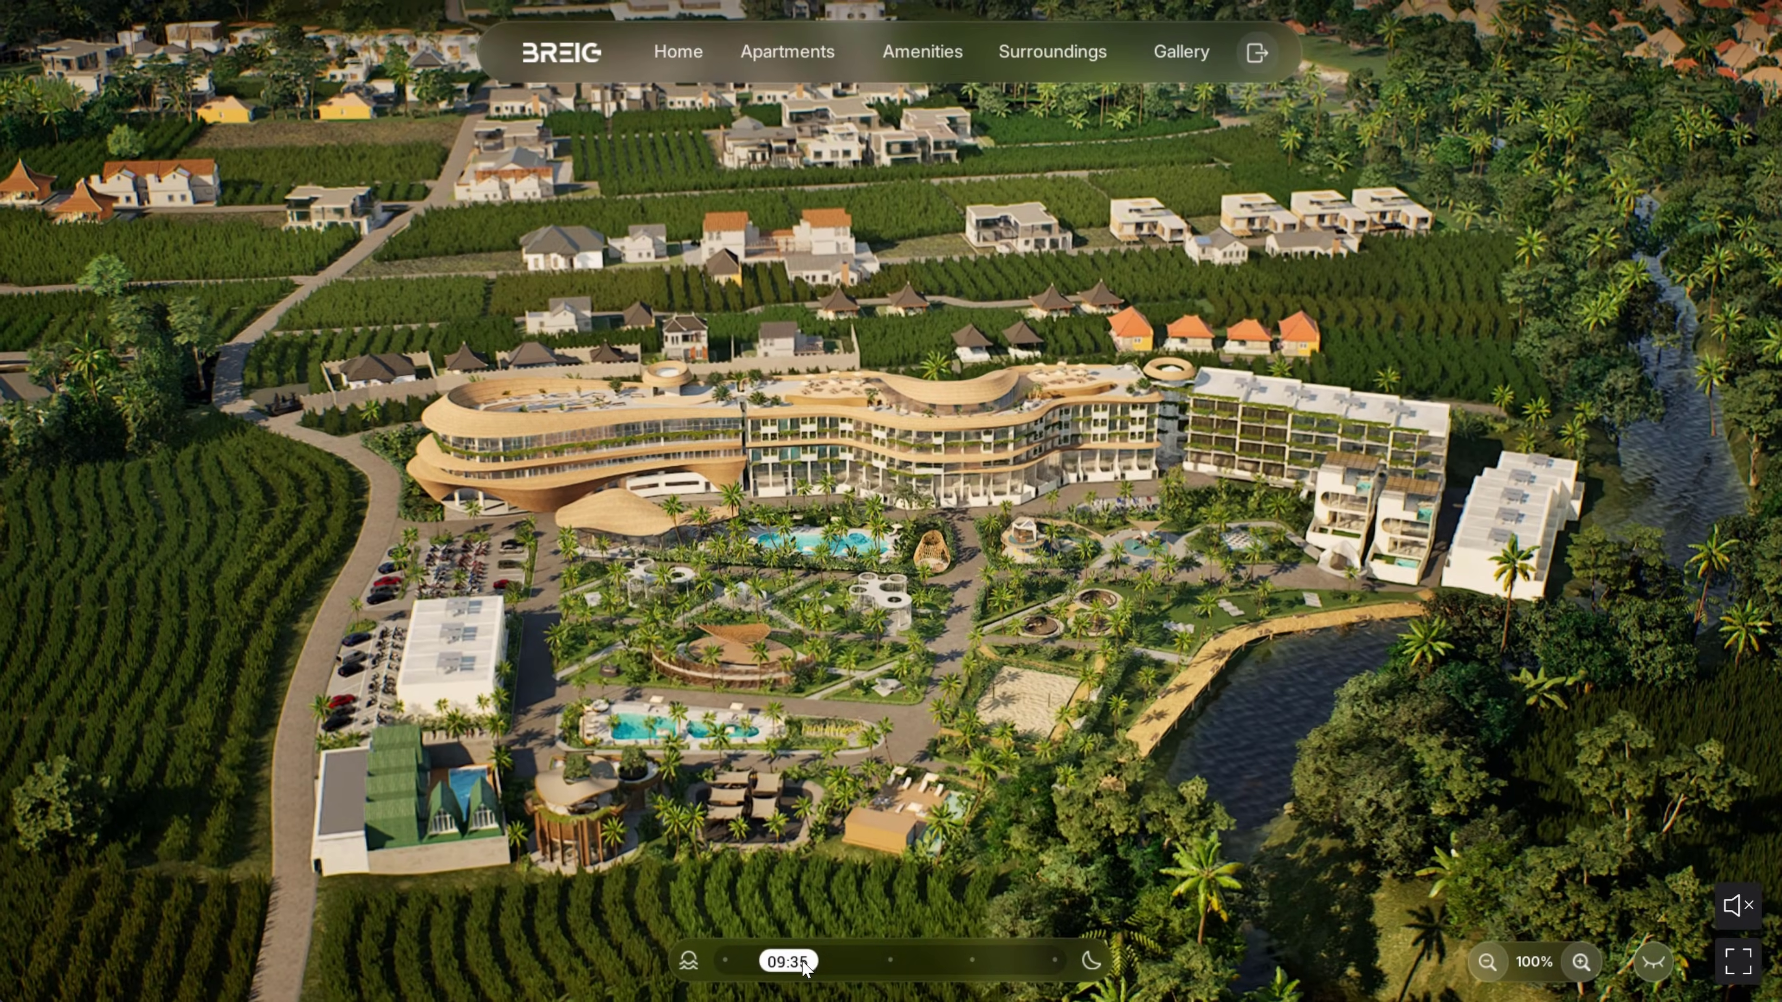
# - Move the time of day later, then view the Townhouse, Apartments block 3 and the Gym amenity
pyautogui.moveTo(813, 962); pyautogui.dragTo(999, 963)
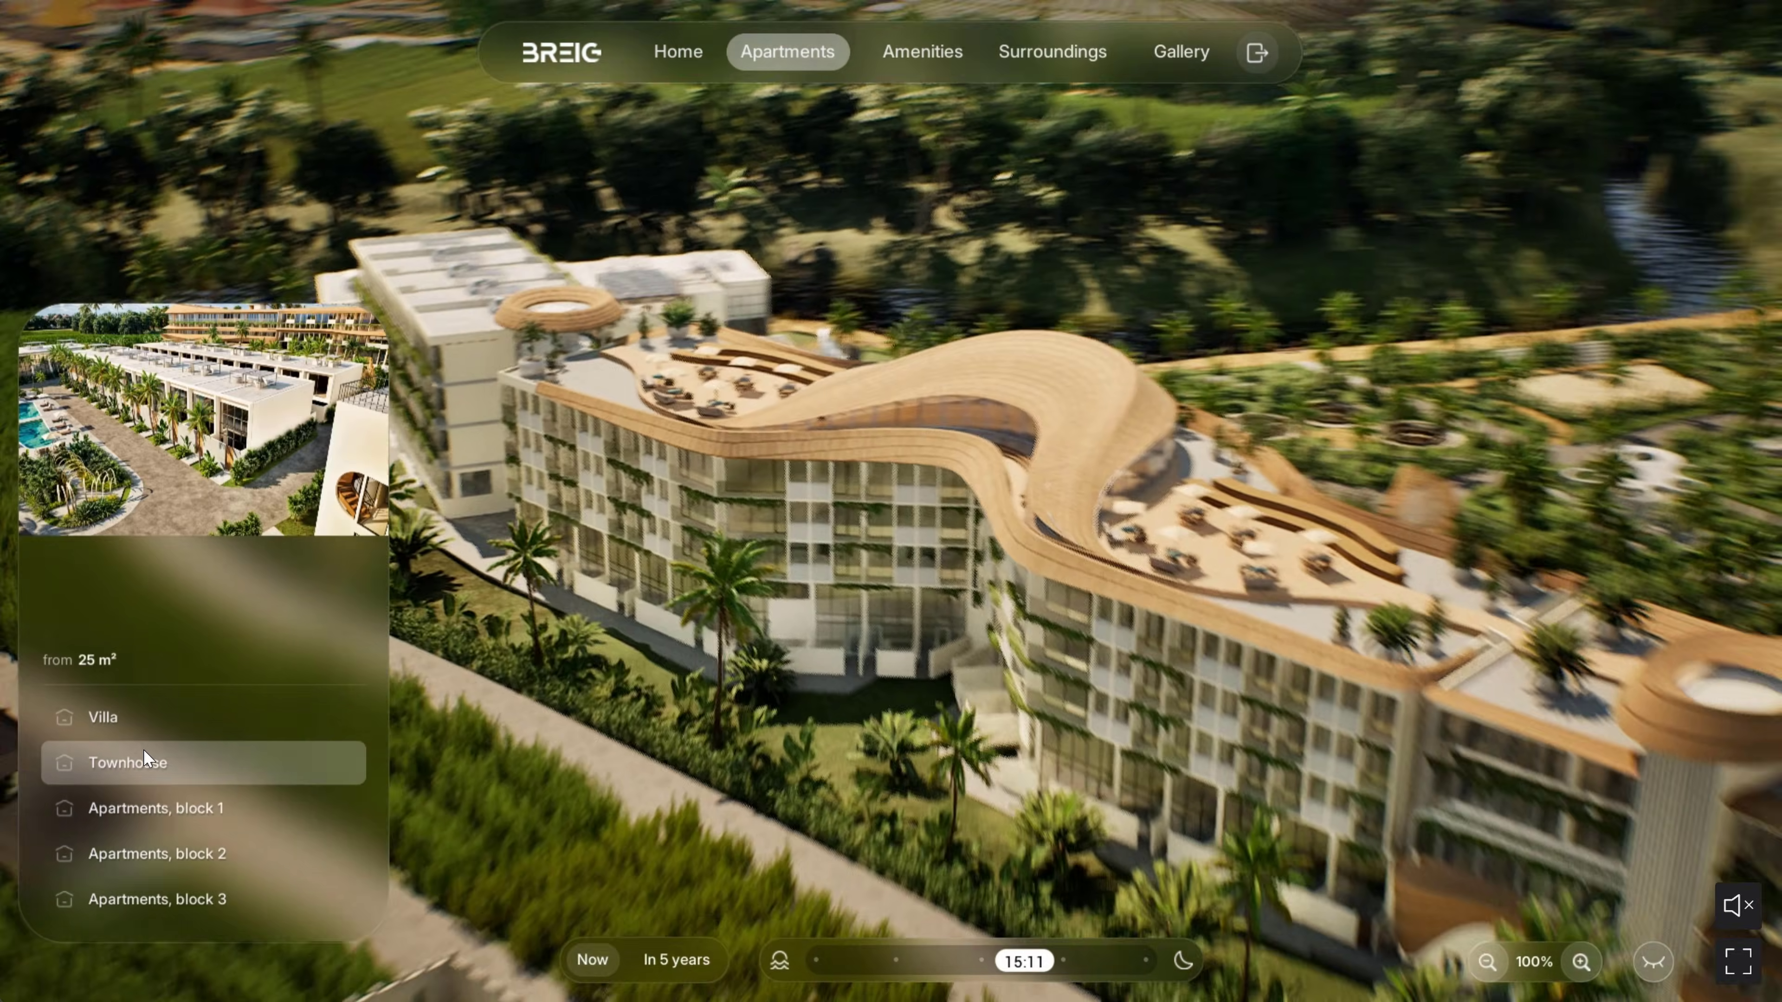
pyautogui.click(144, 751)
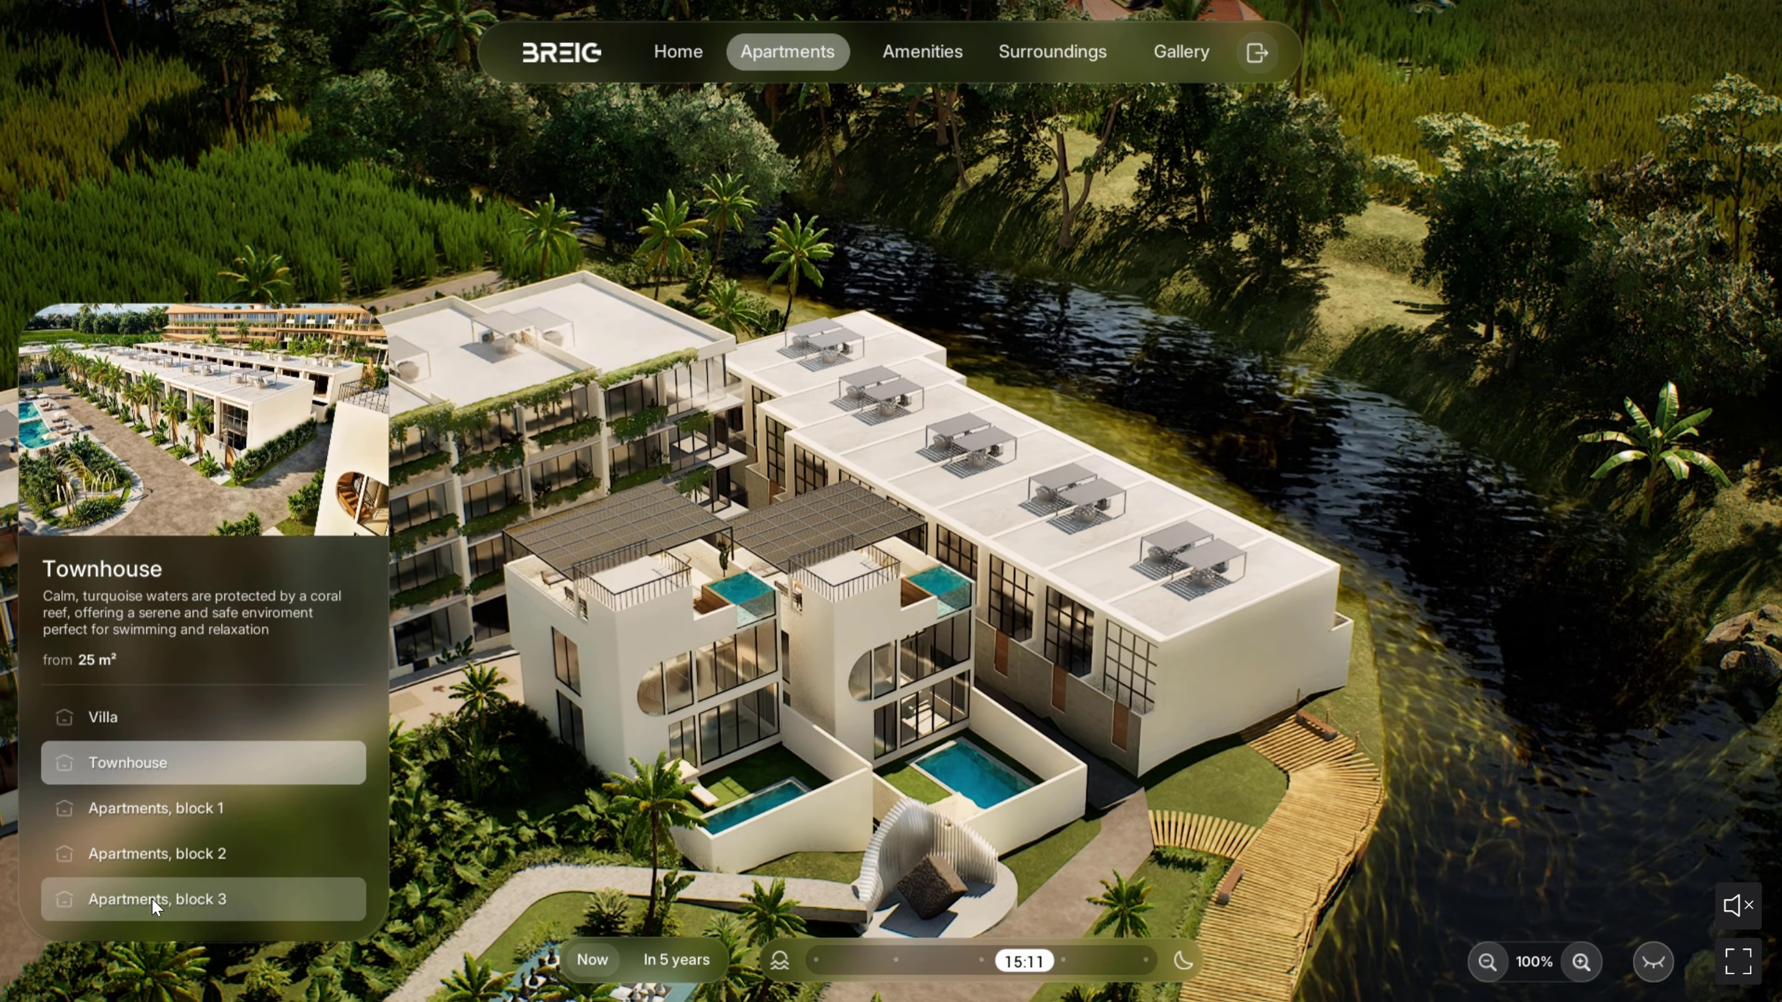
pyautogui.click(152, 897)
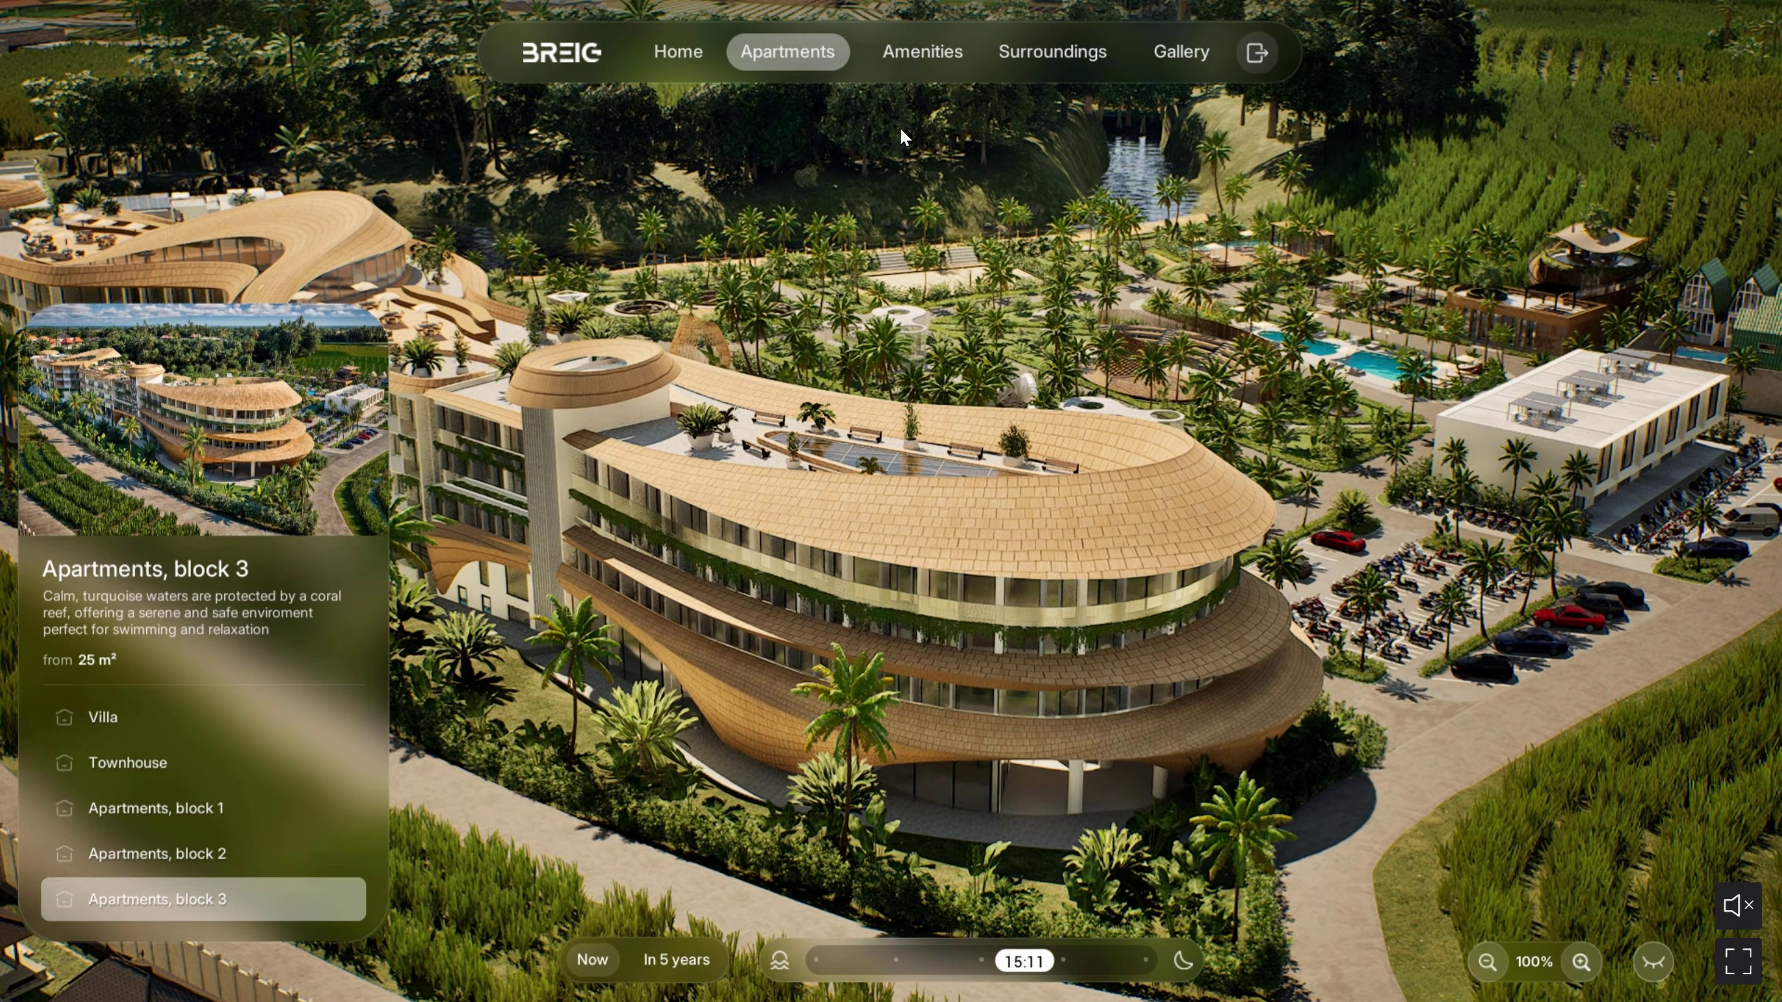
pyautogui.click(927, 58)
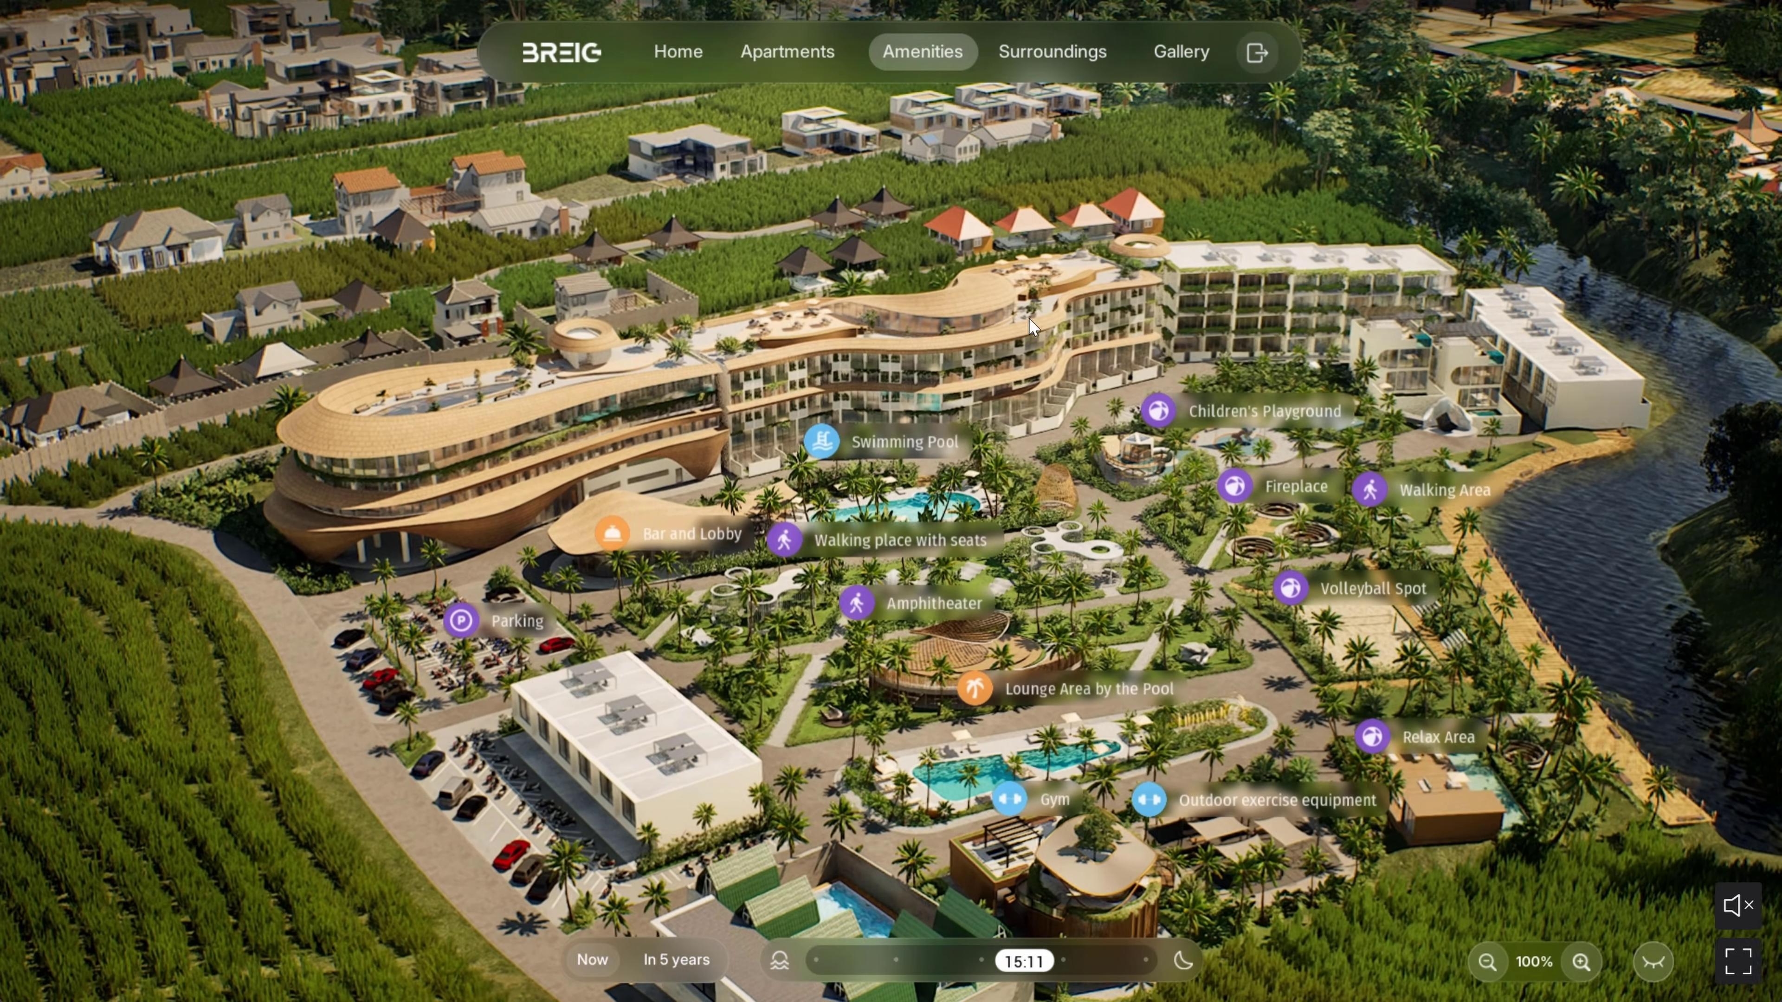
pyautogui.click(1005, 801)
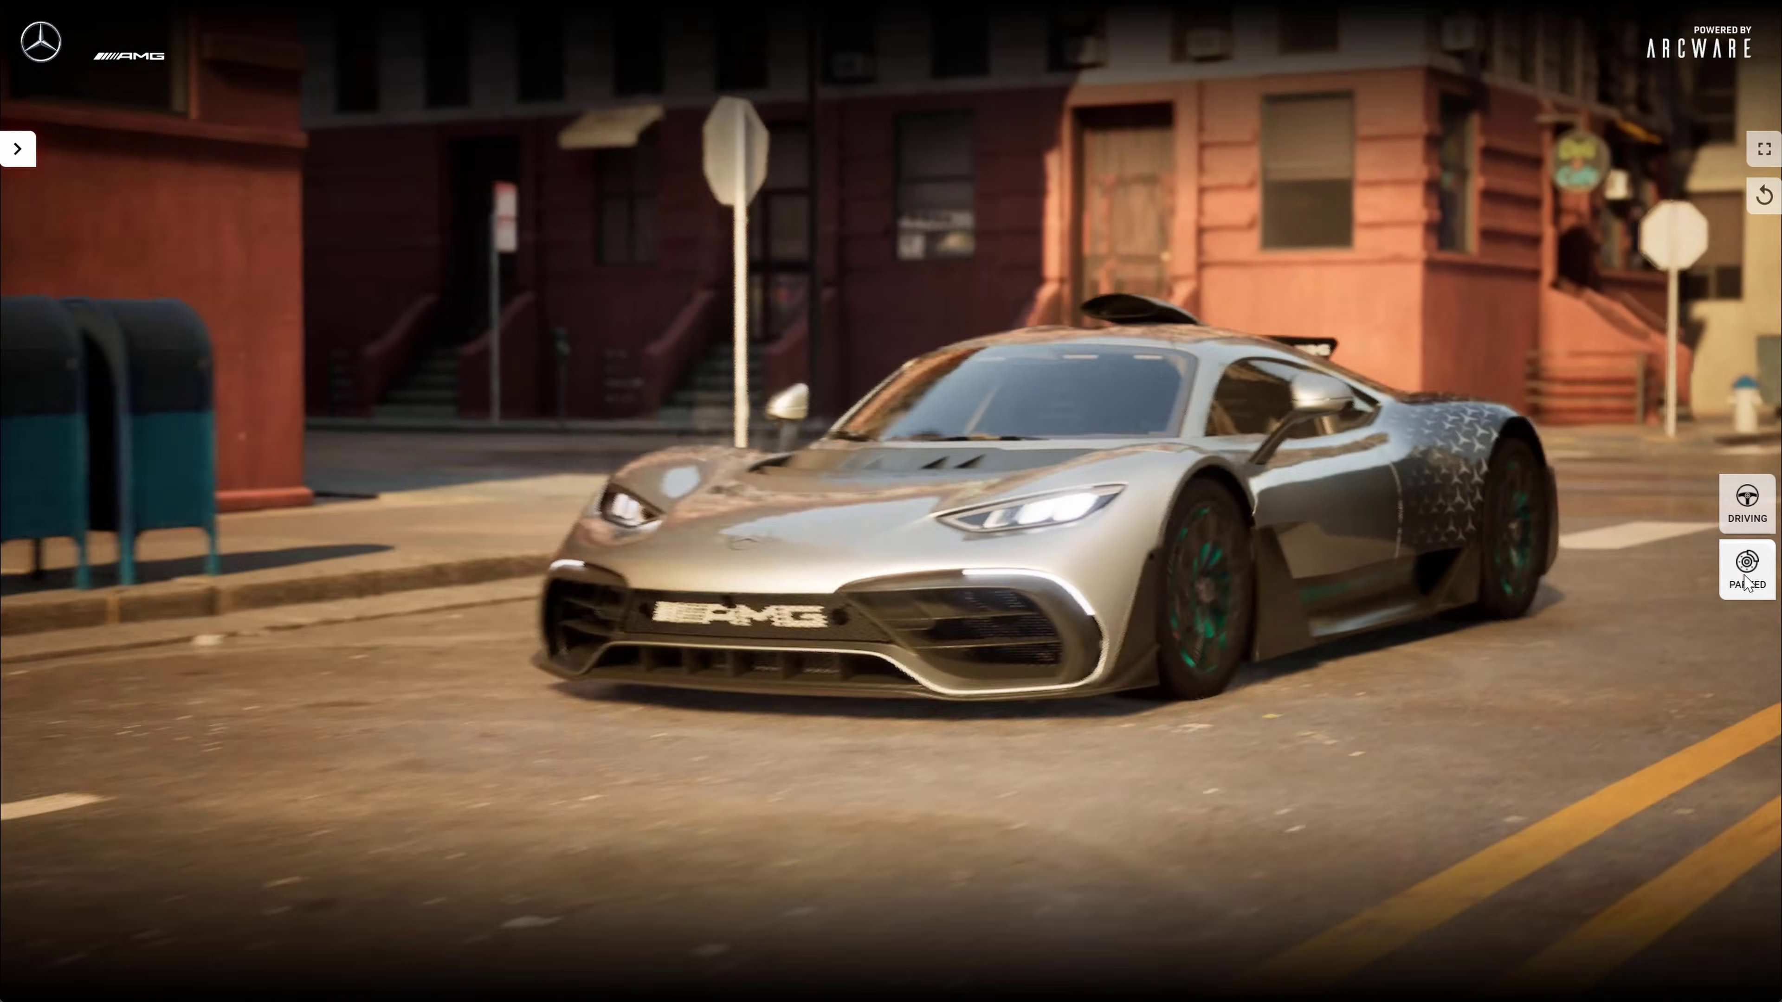
# - Park the car, paint it Brilliant-Blue Magno and fit Tangerine Leather seats
pyautogui.click(1746, 581)
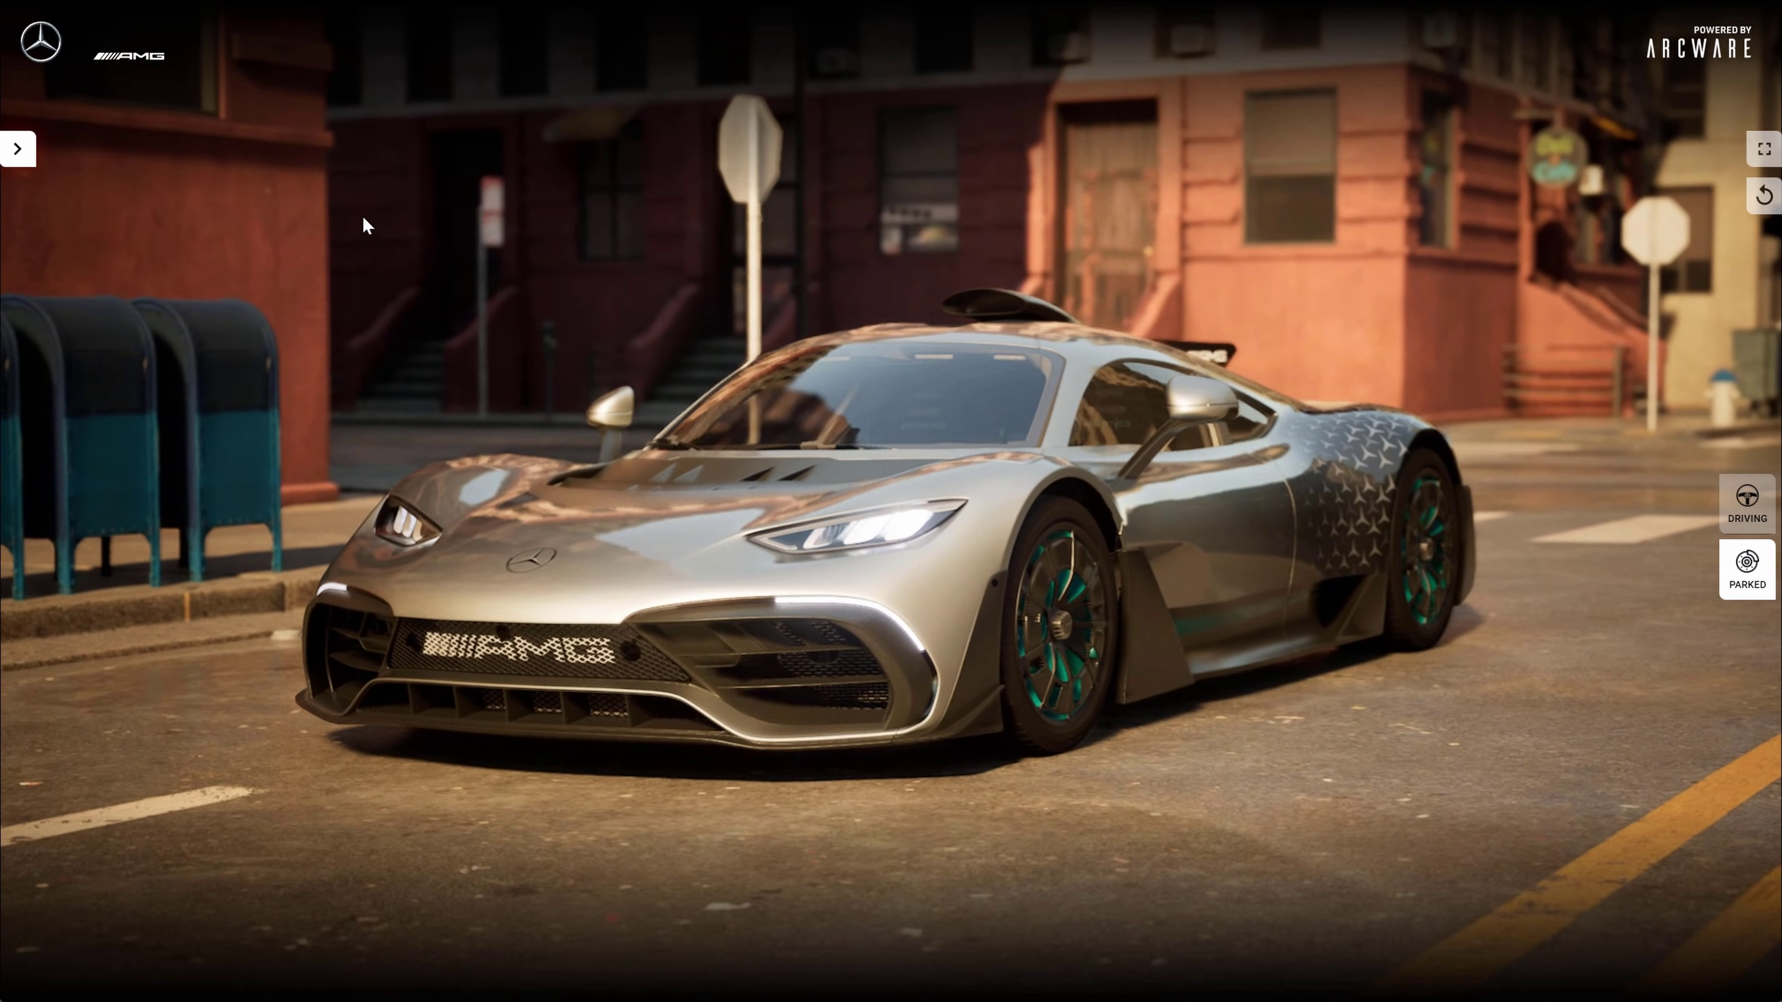
pyautogui.click(17, 149)
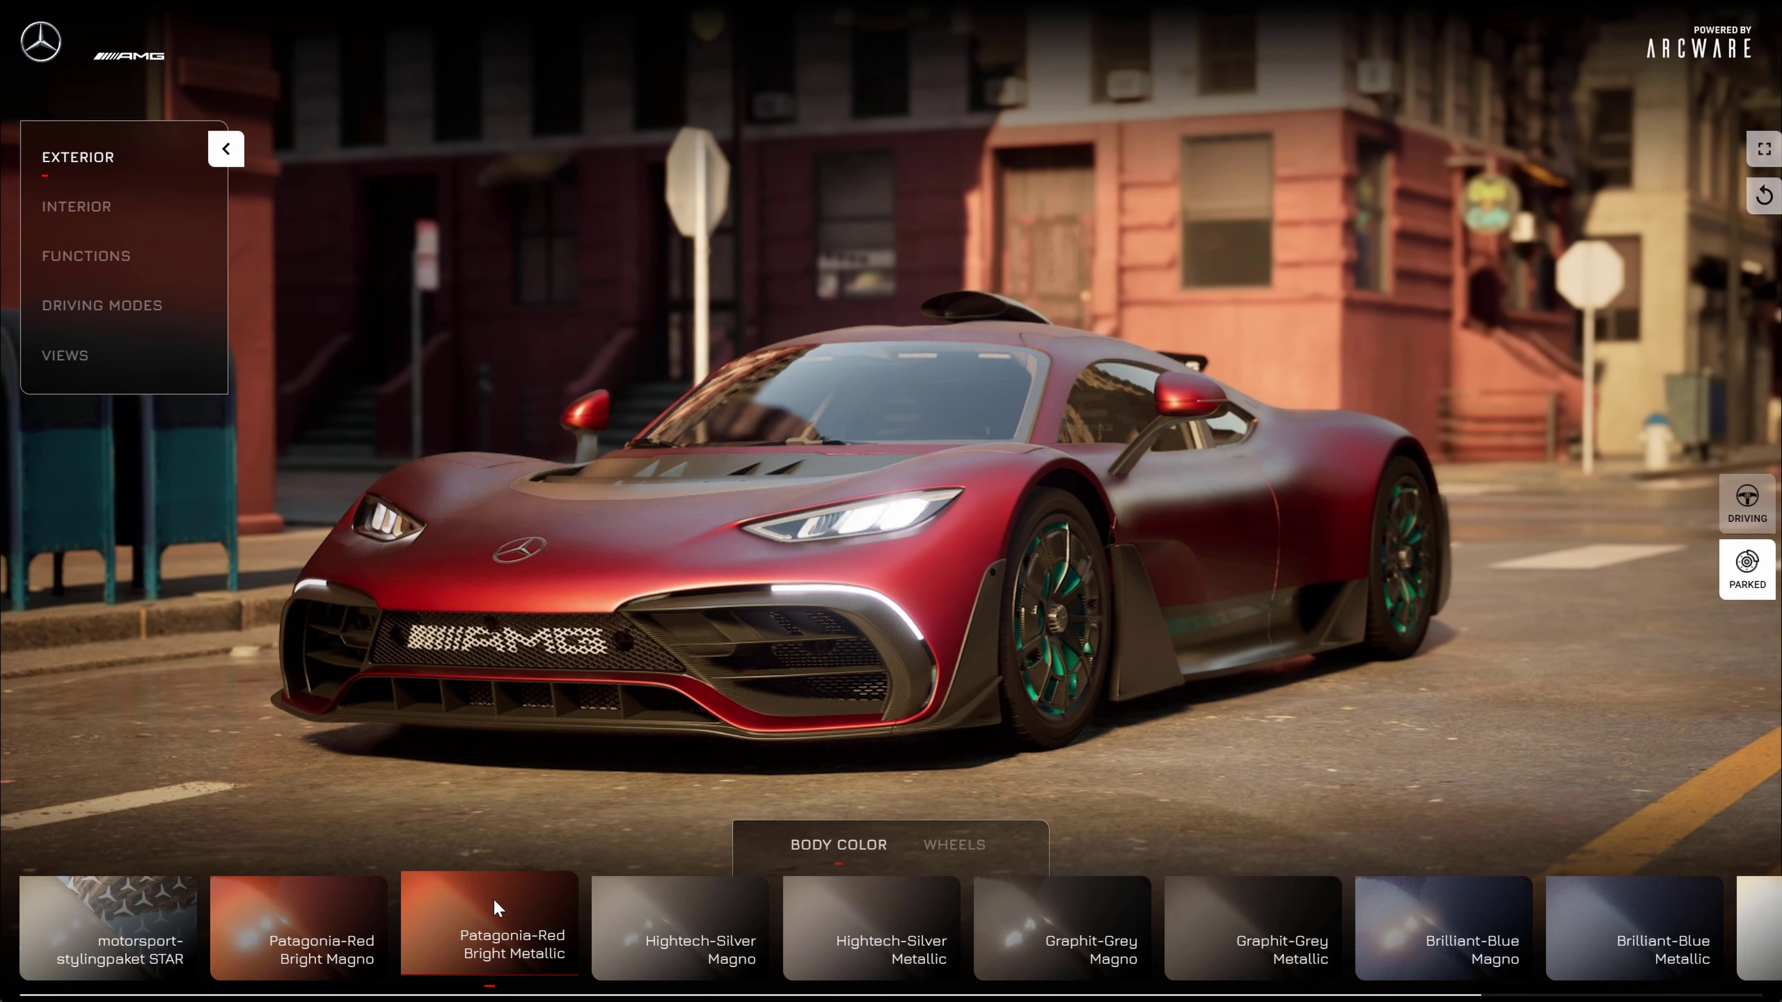
pyautogui.click(1396, 916)
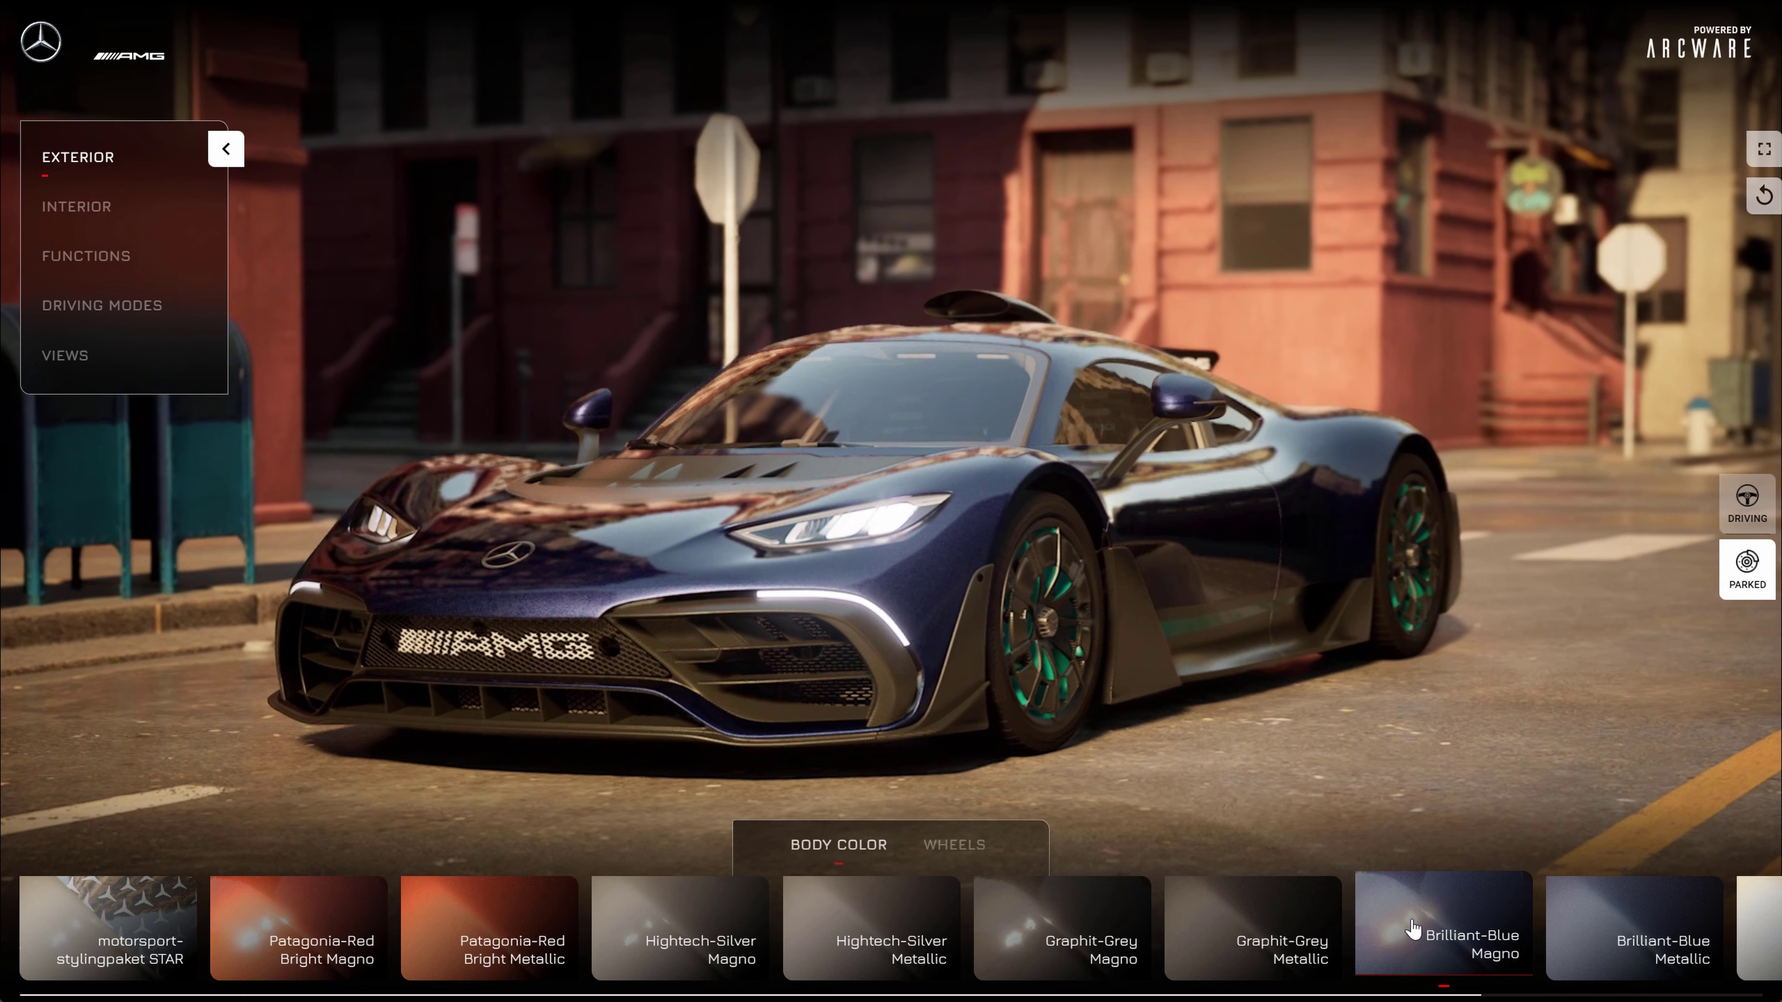
pyautogui.click(71, 207)
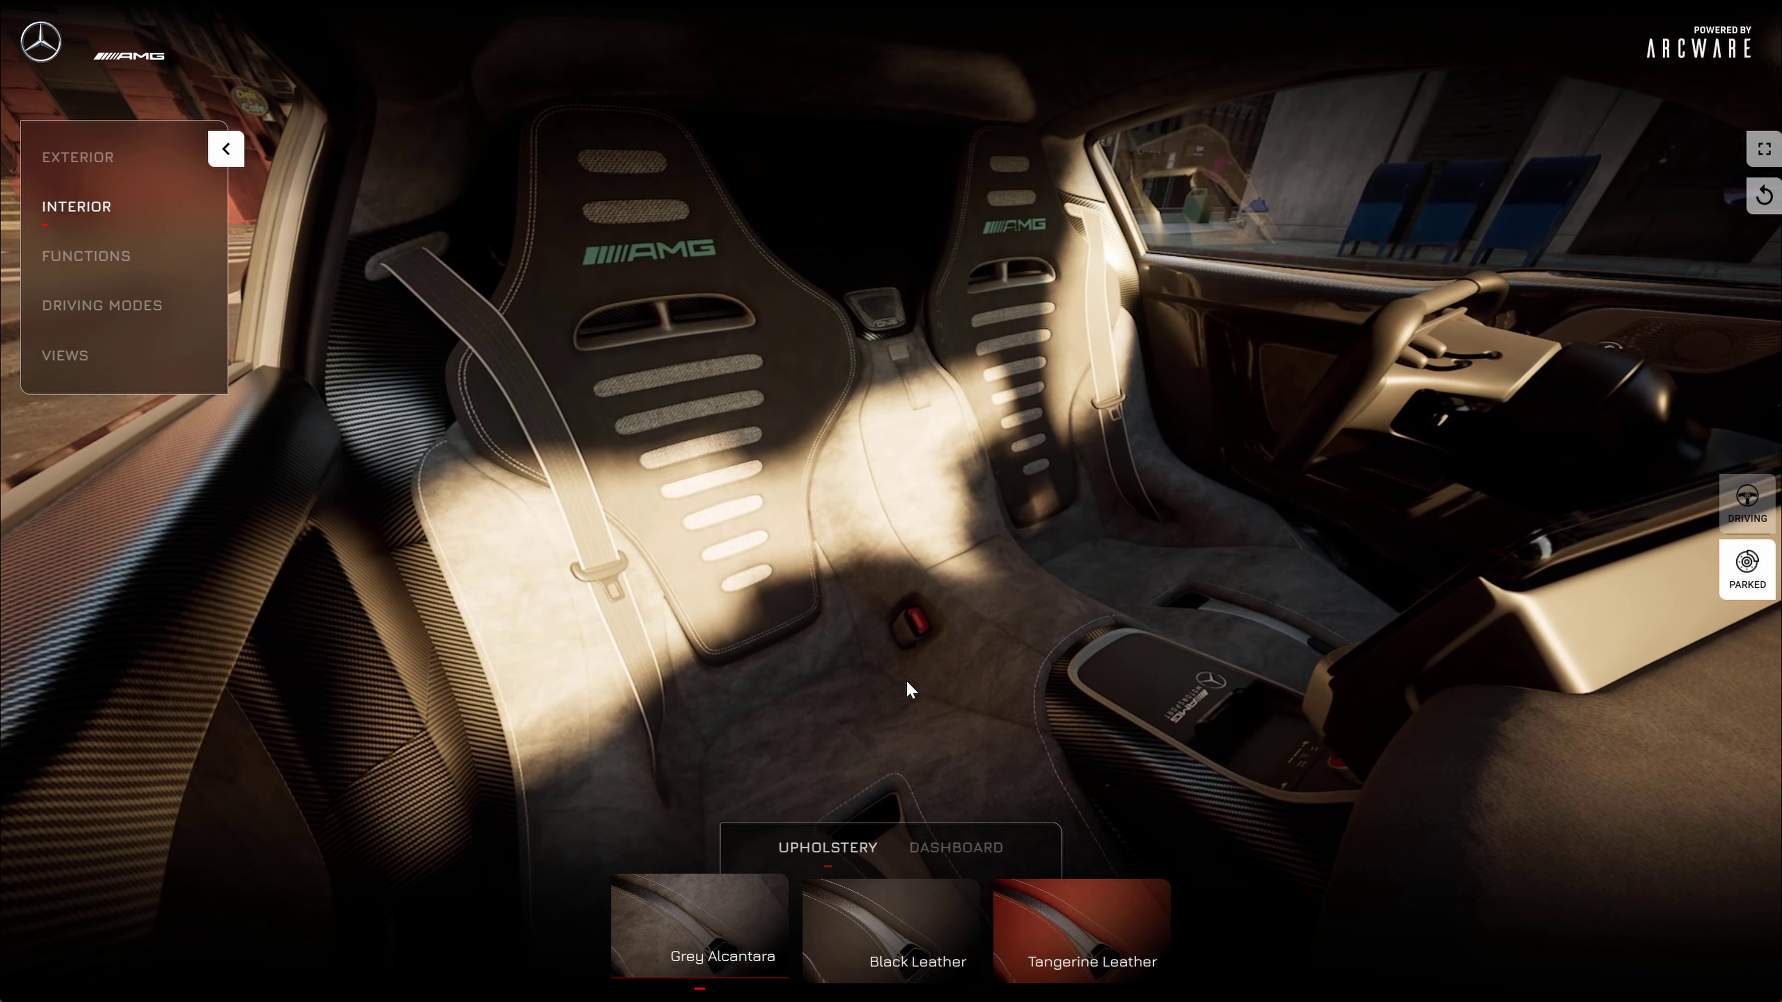
pyautogui.click(905, 923)
pyautogui.click(1062, 930)
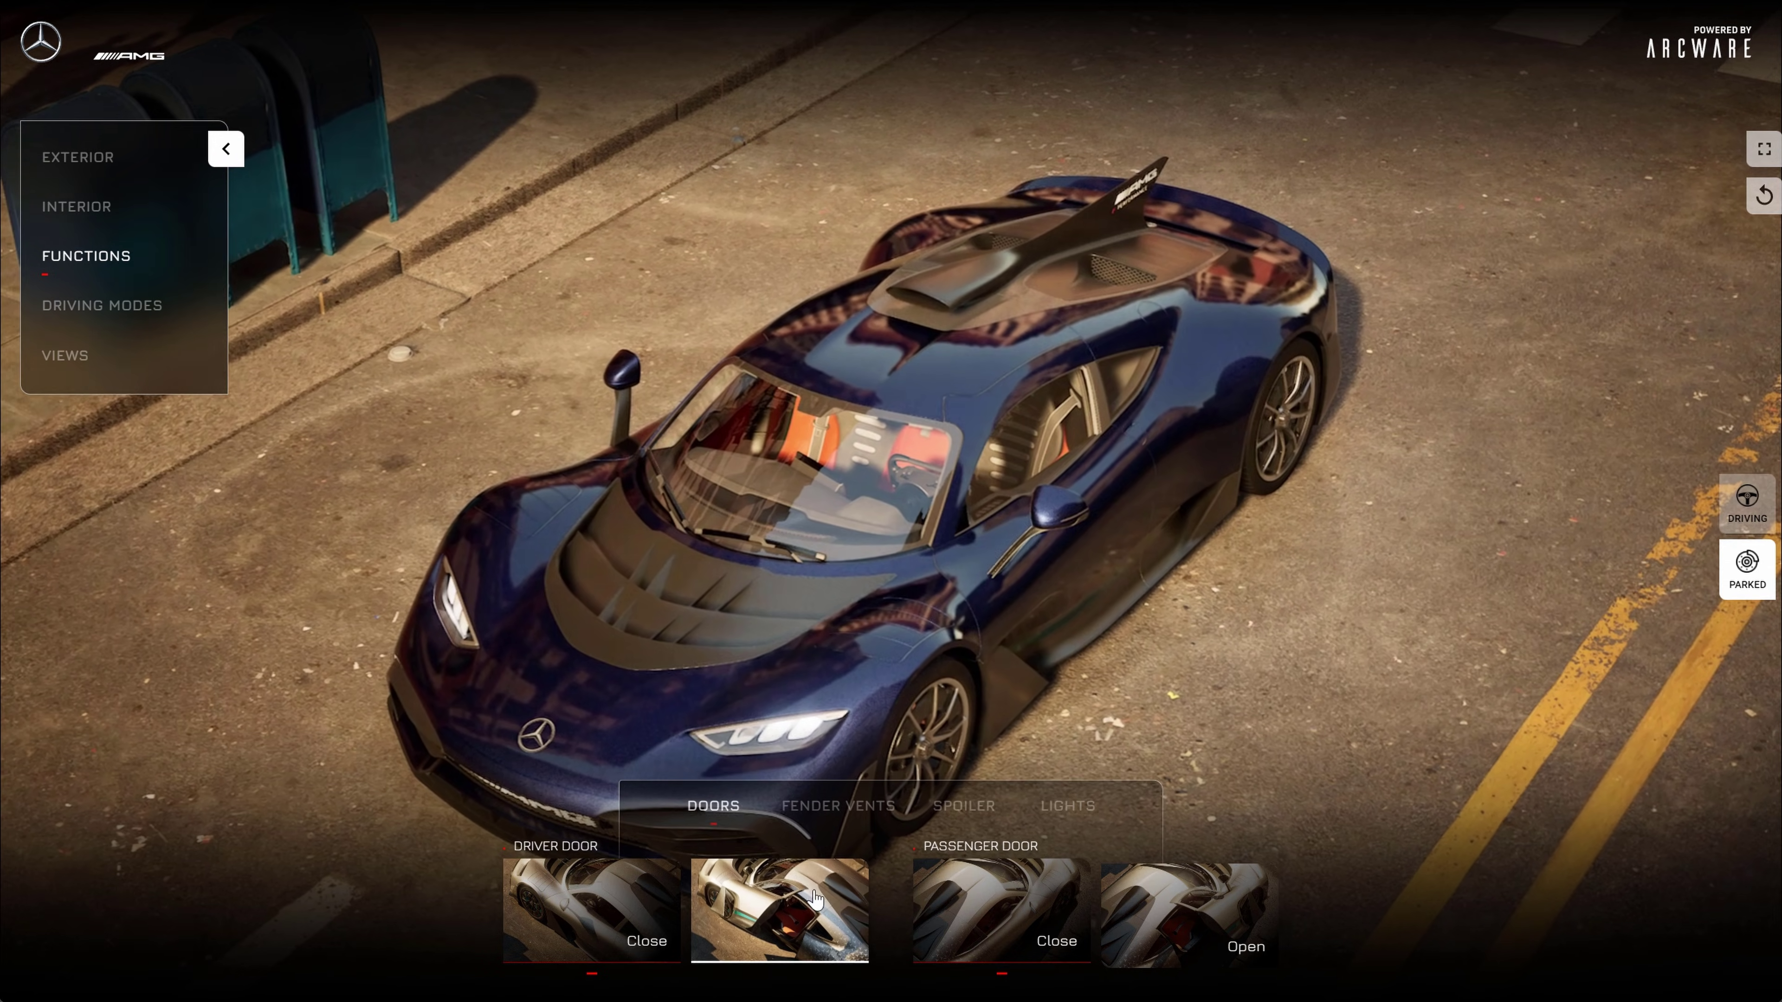
# - Open the driver door and spoiler, switch to Track mode, and view the car from the front
pyautogui.click(814, 898)
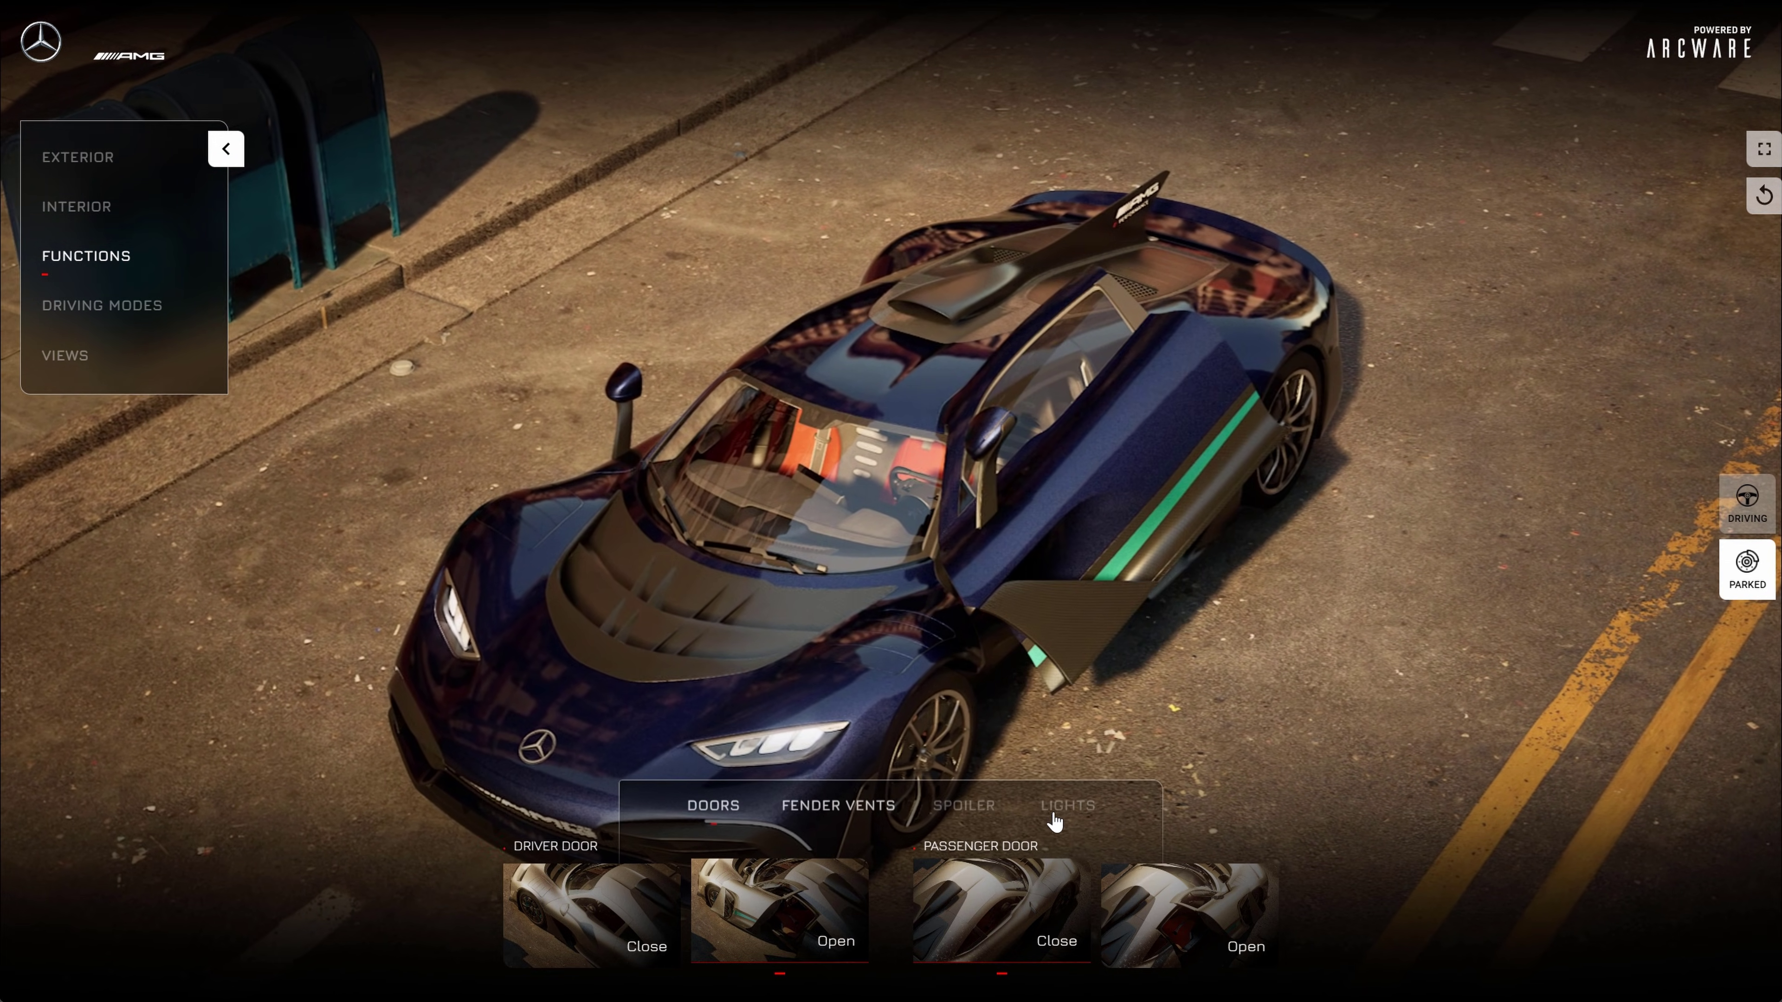
pyautogui.click(980, 817)
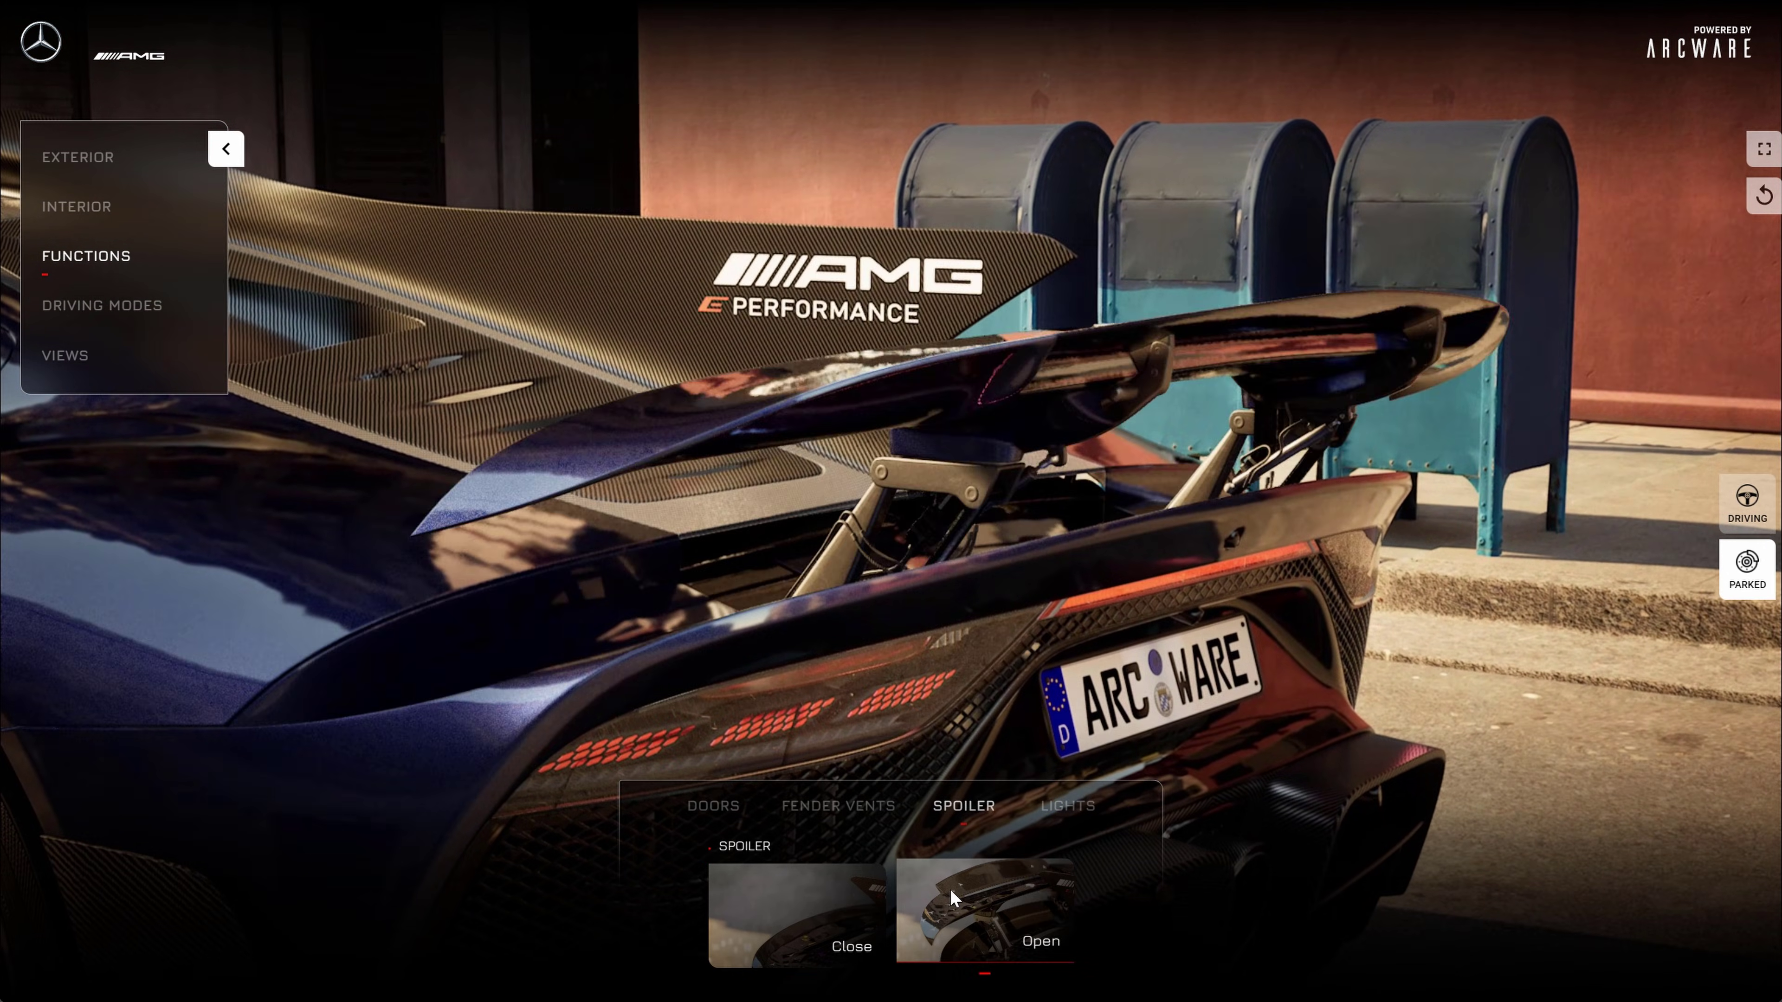
pyautogui.click(136, 307)
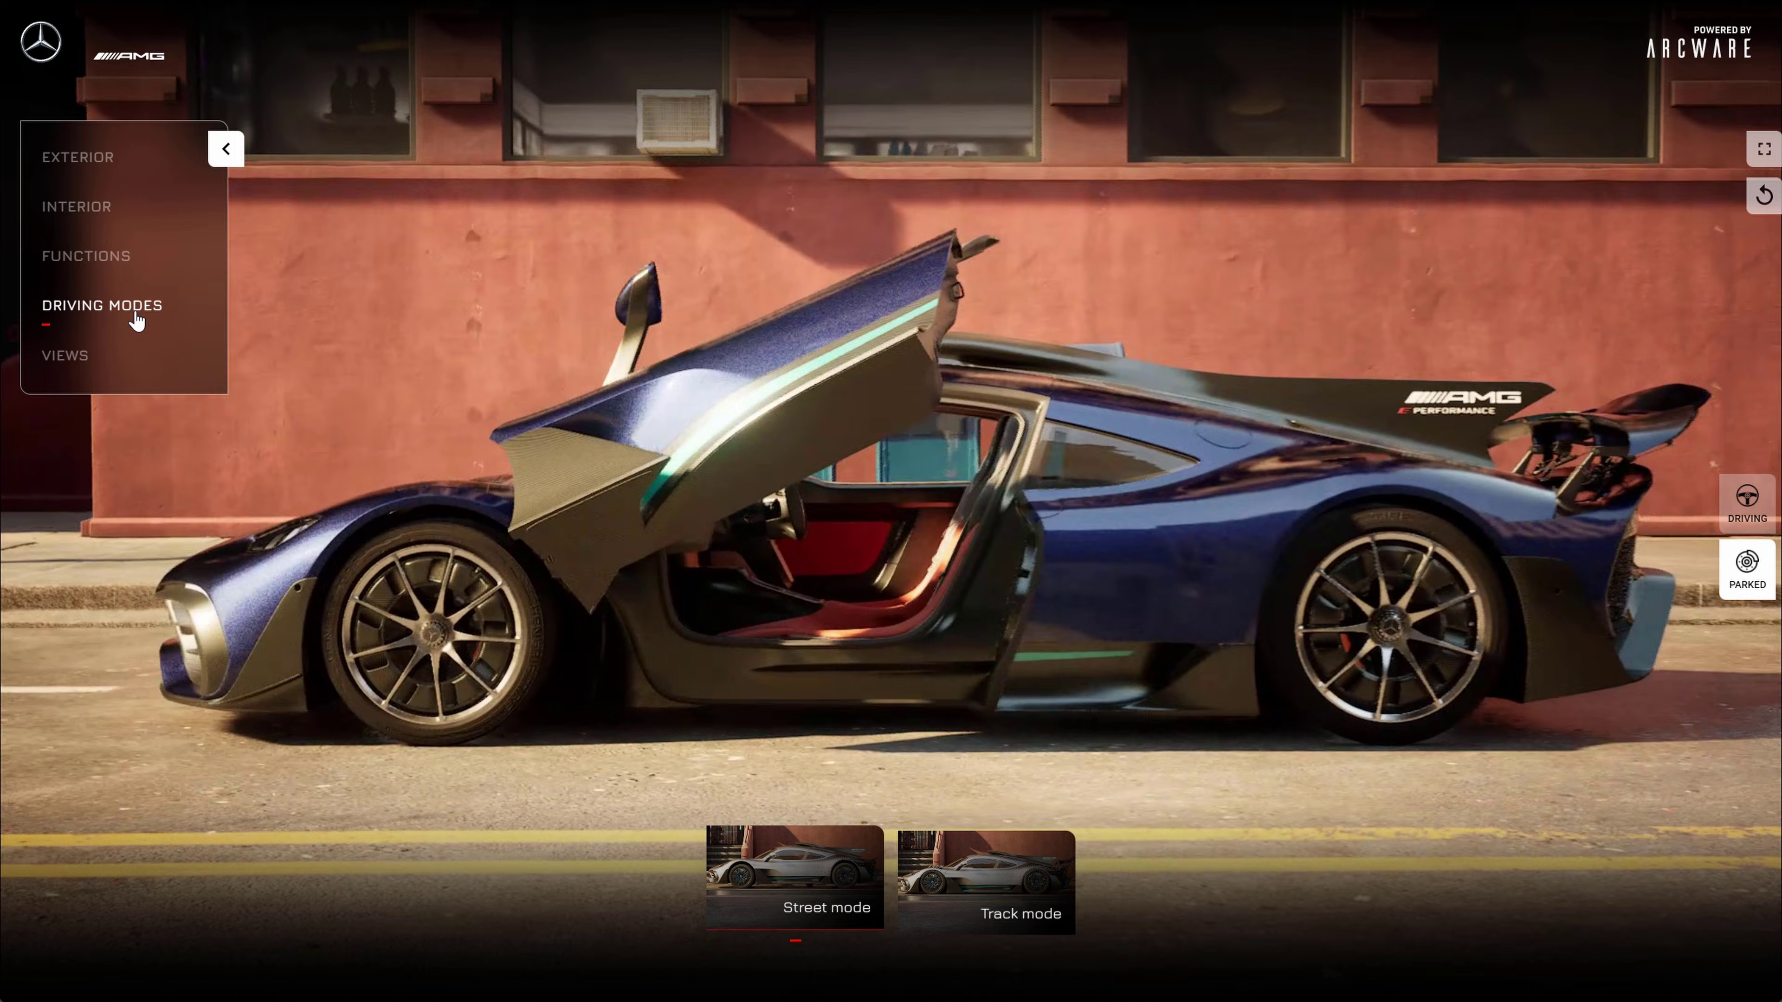
pyautogui.click(1036, 925)
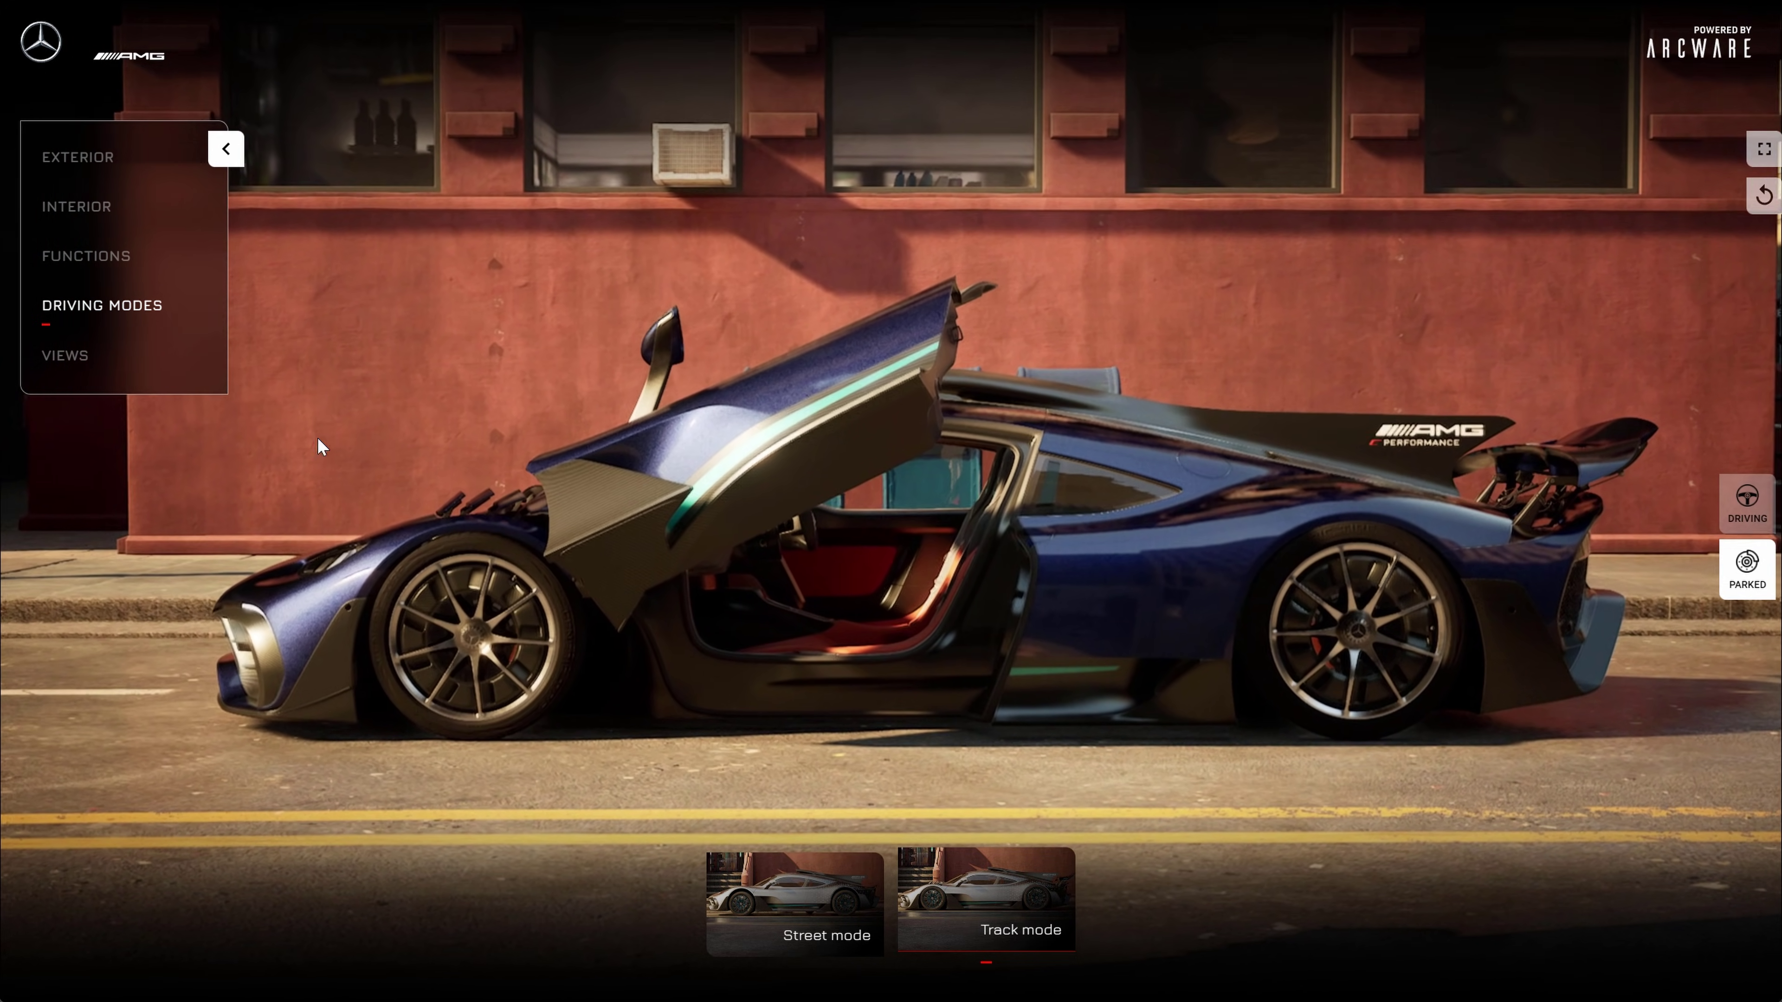
pyautogui.click(83, 365)
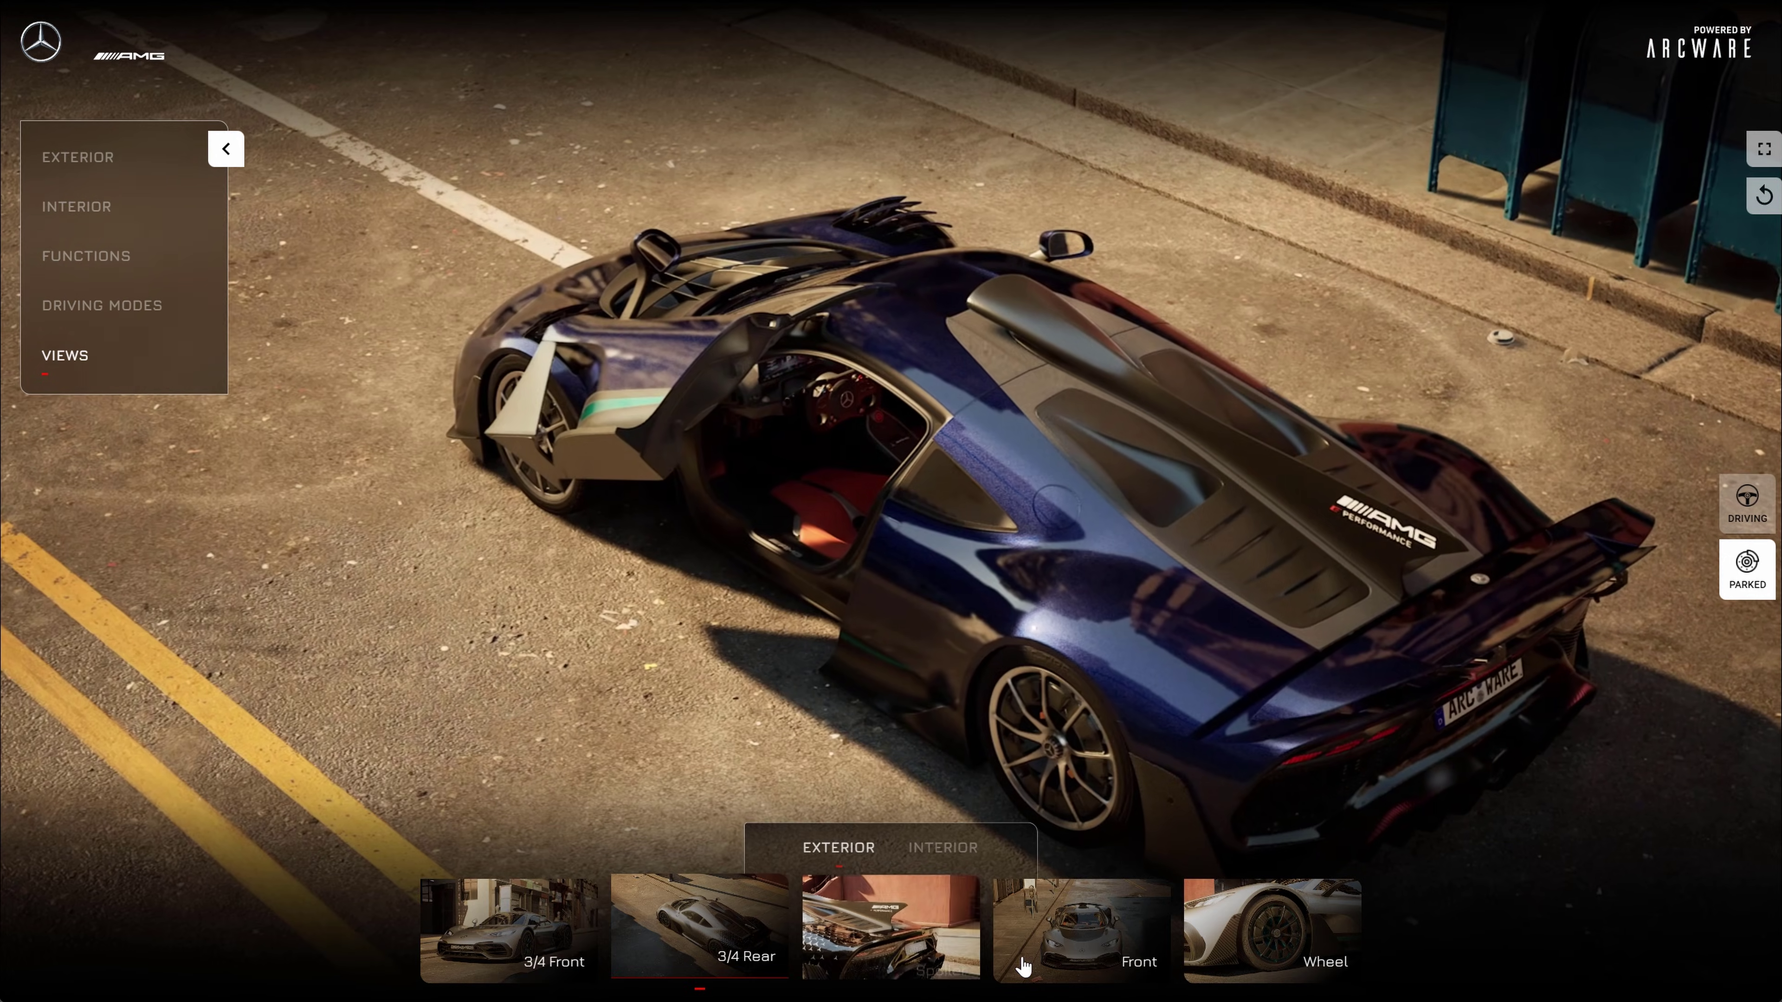
pyautogui.click(1023, 967)
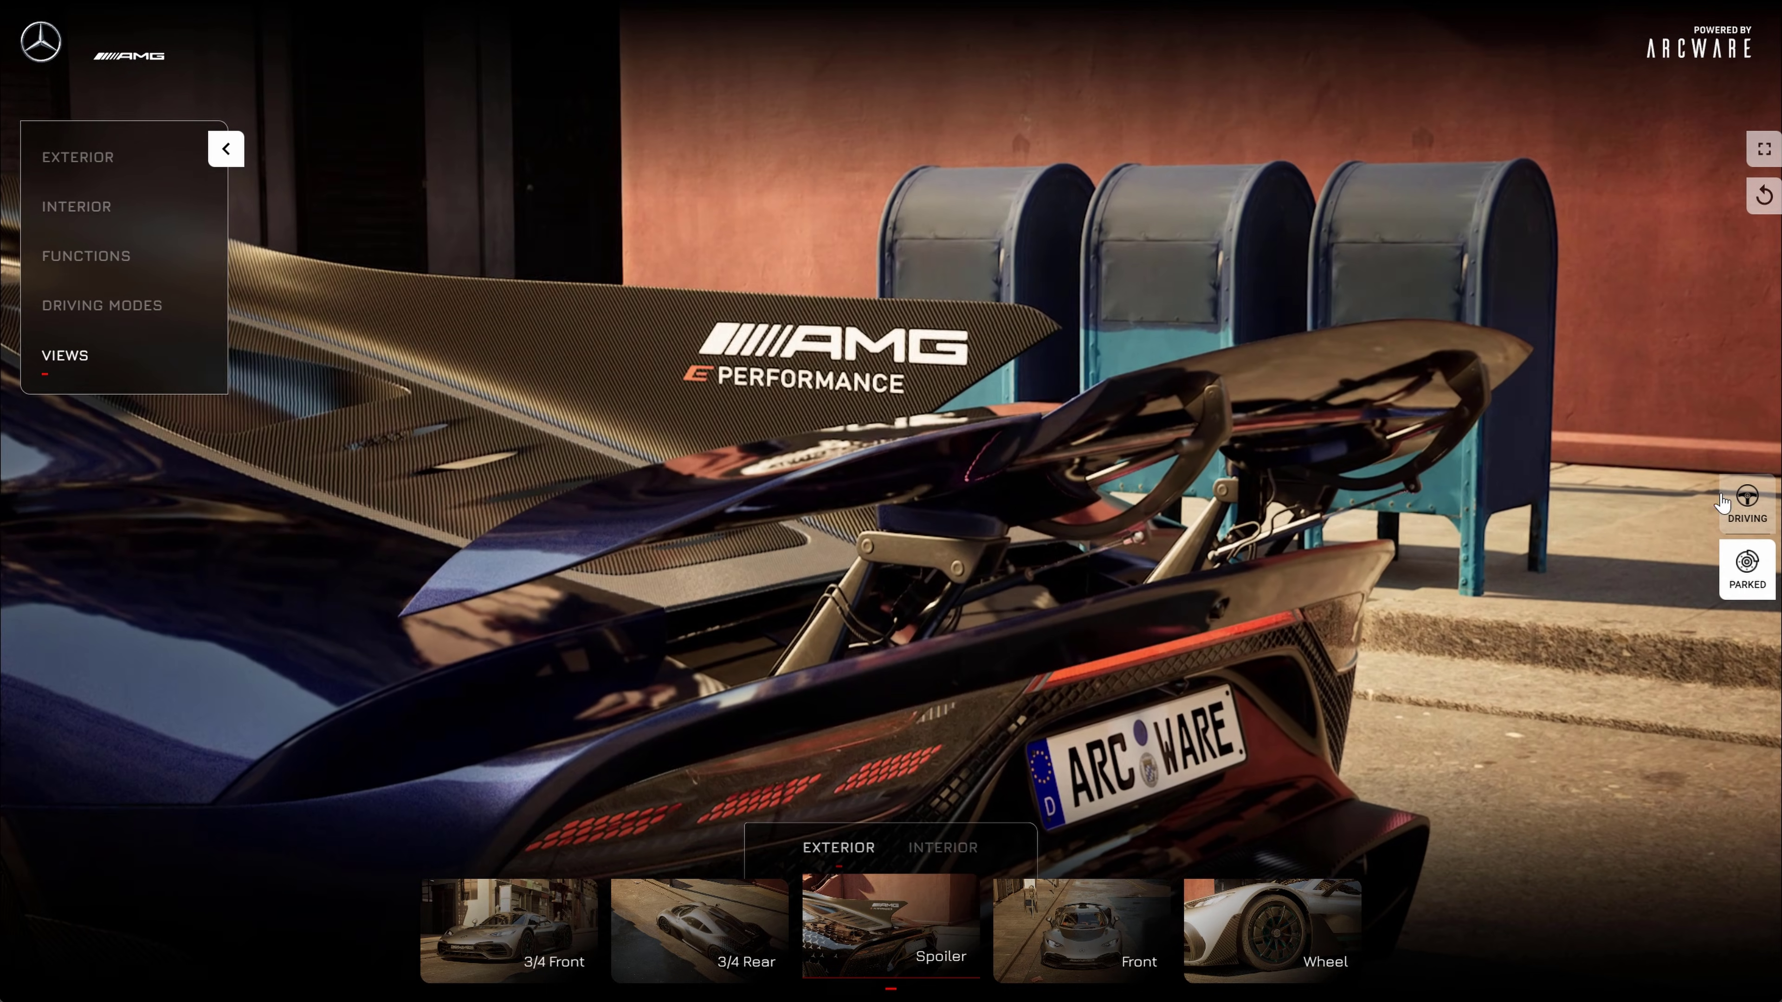
pyautogui.click(1746, 510)
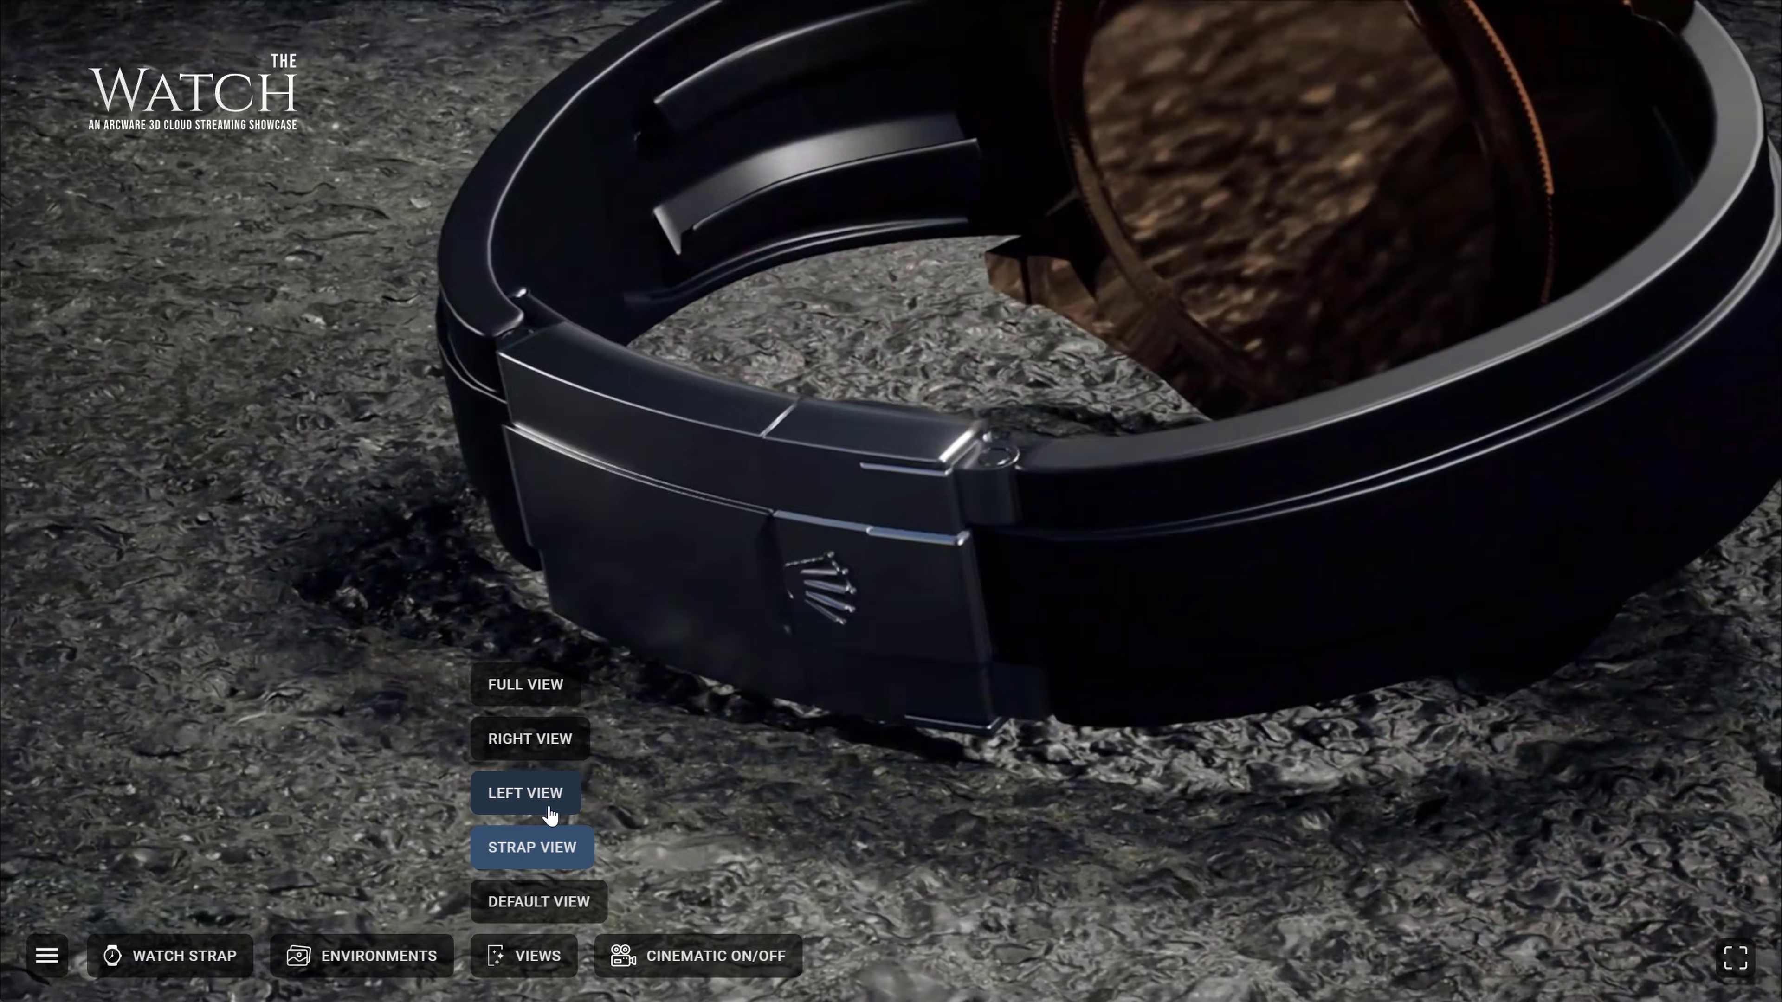
# - Show The Watch from its Left View, then in Full View
pyautogui.click(547, 807)
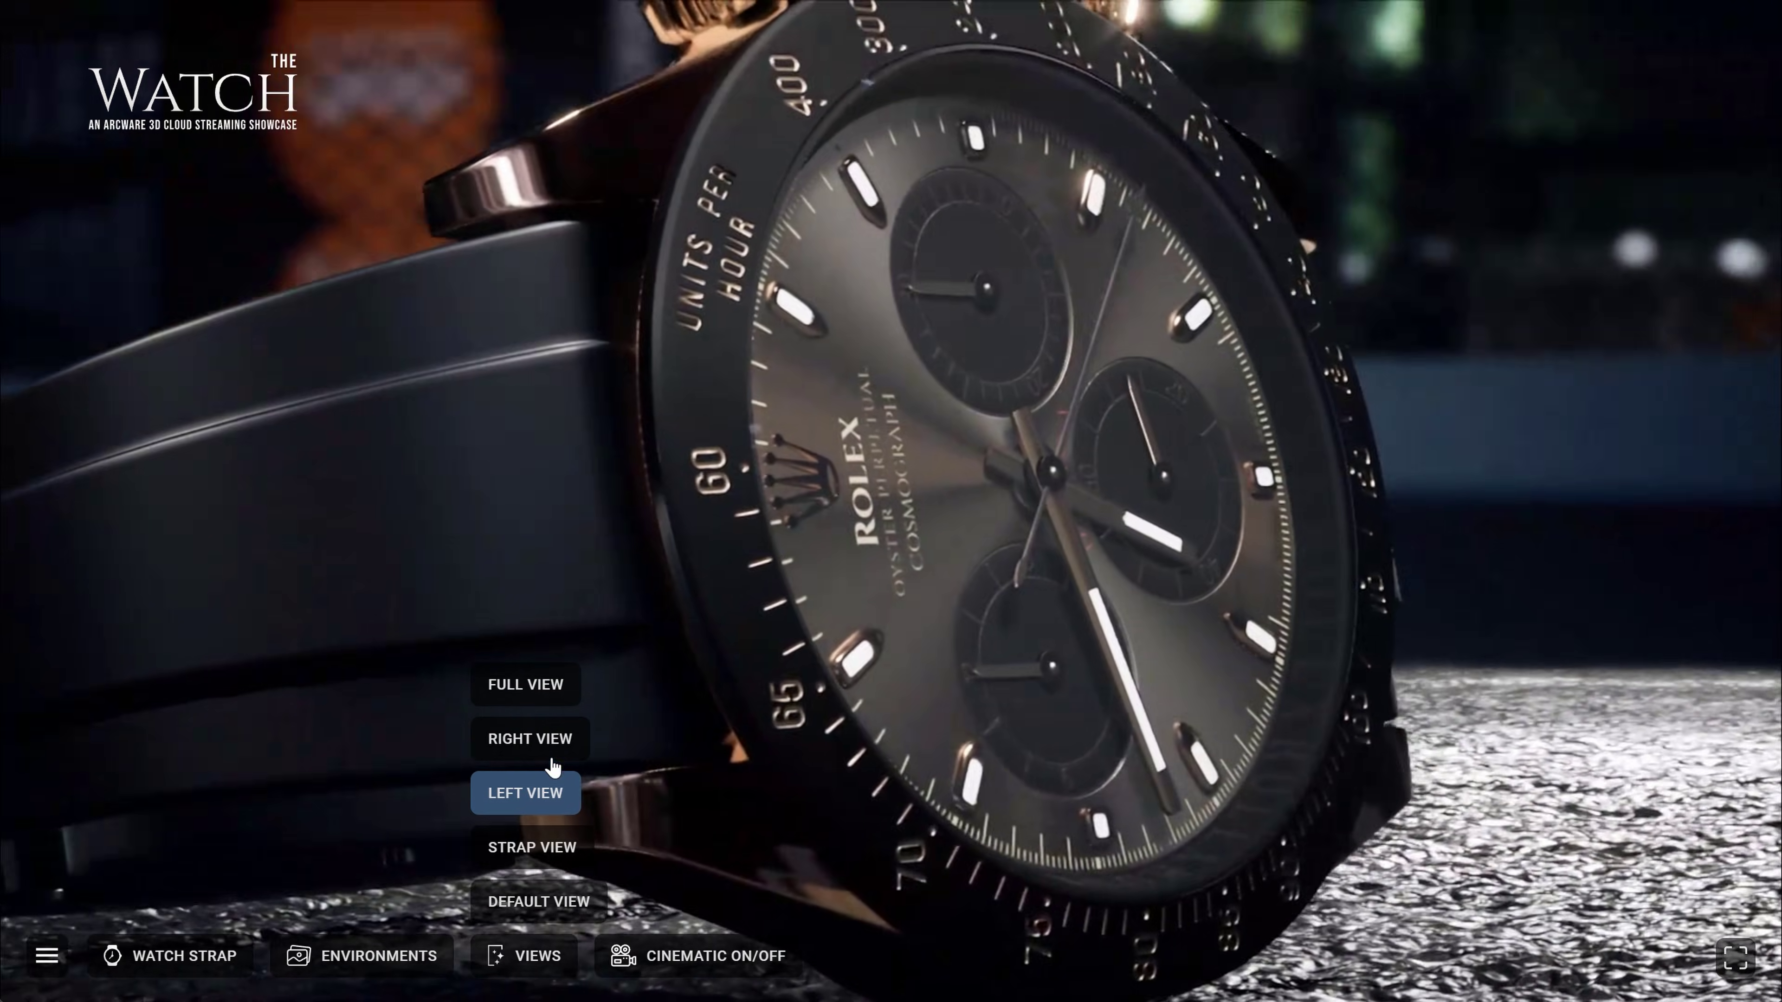
pyautogui.click(561, 695)
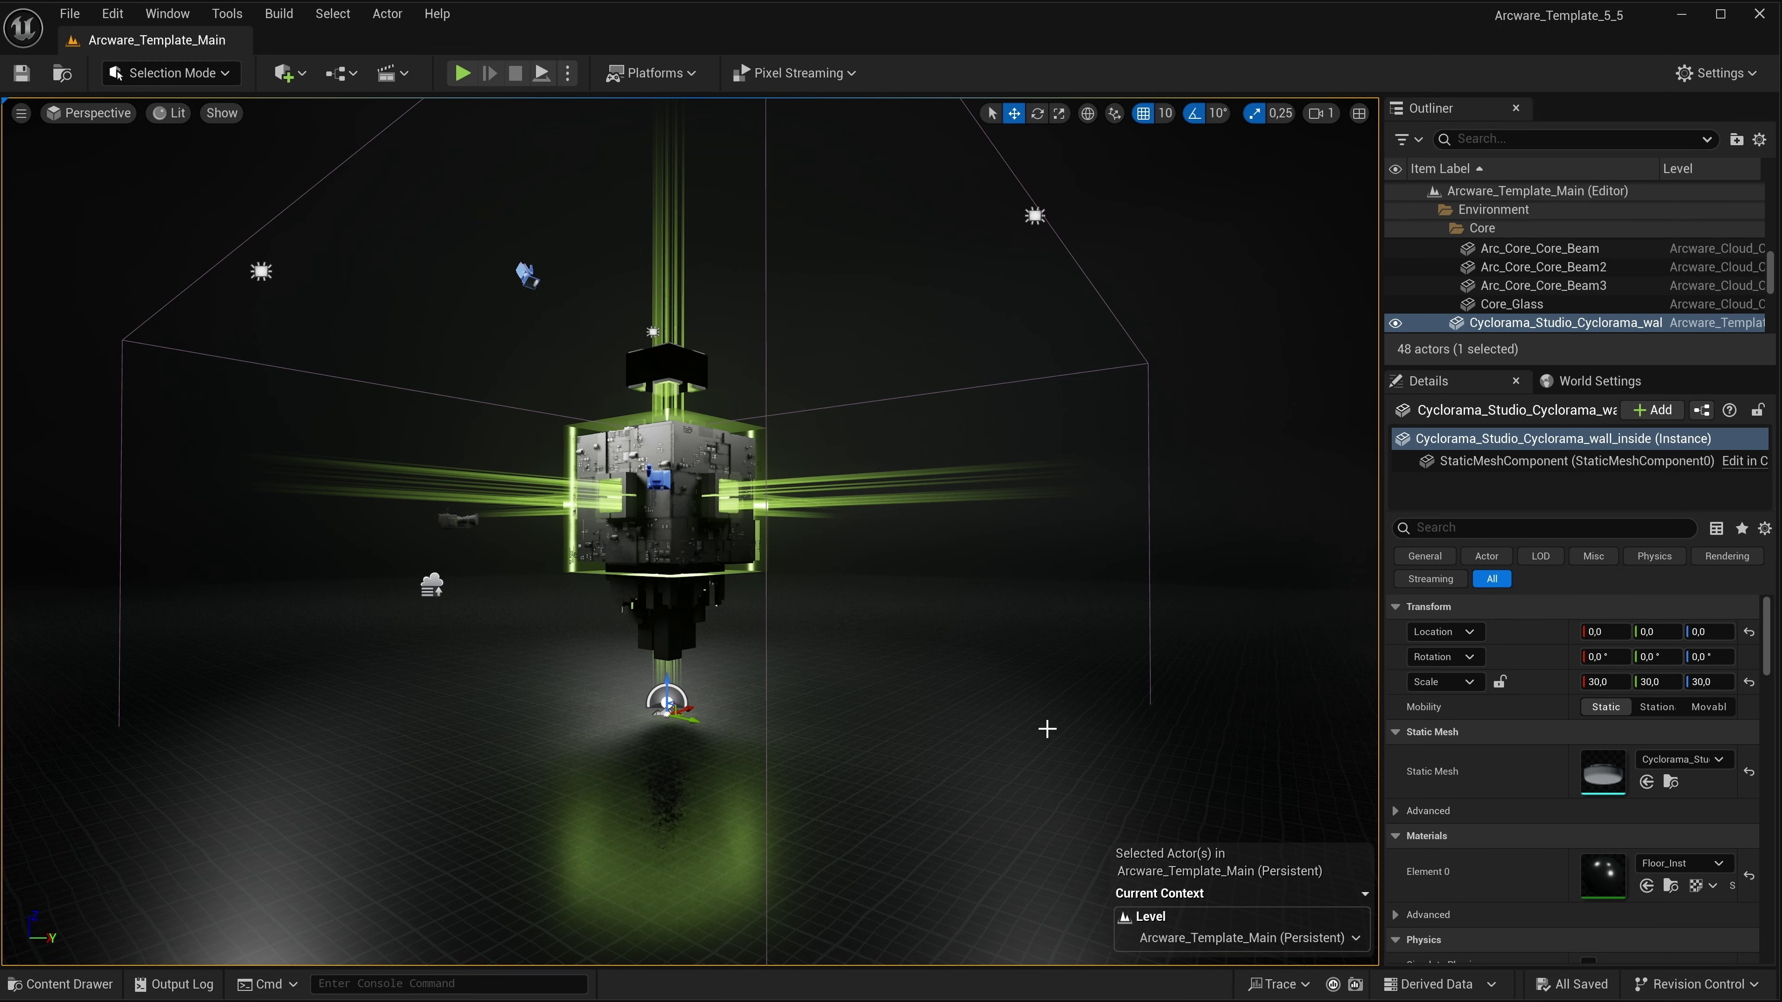
# - Open BP_Arcware_Player_Controller from Blueprints/Gamemode, then return to the Arcware_Template_Main level
pyautogui.moveTo(982, 687); pyautogui.dragTo(958, 656, button='right')
pyautogui.hotkey('ctrl', 'space')
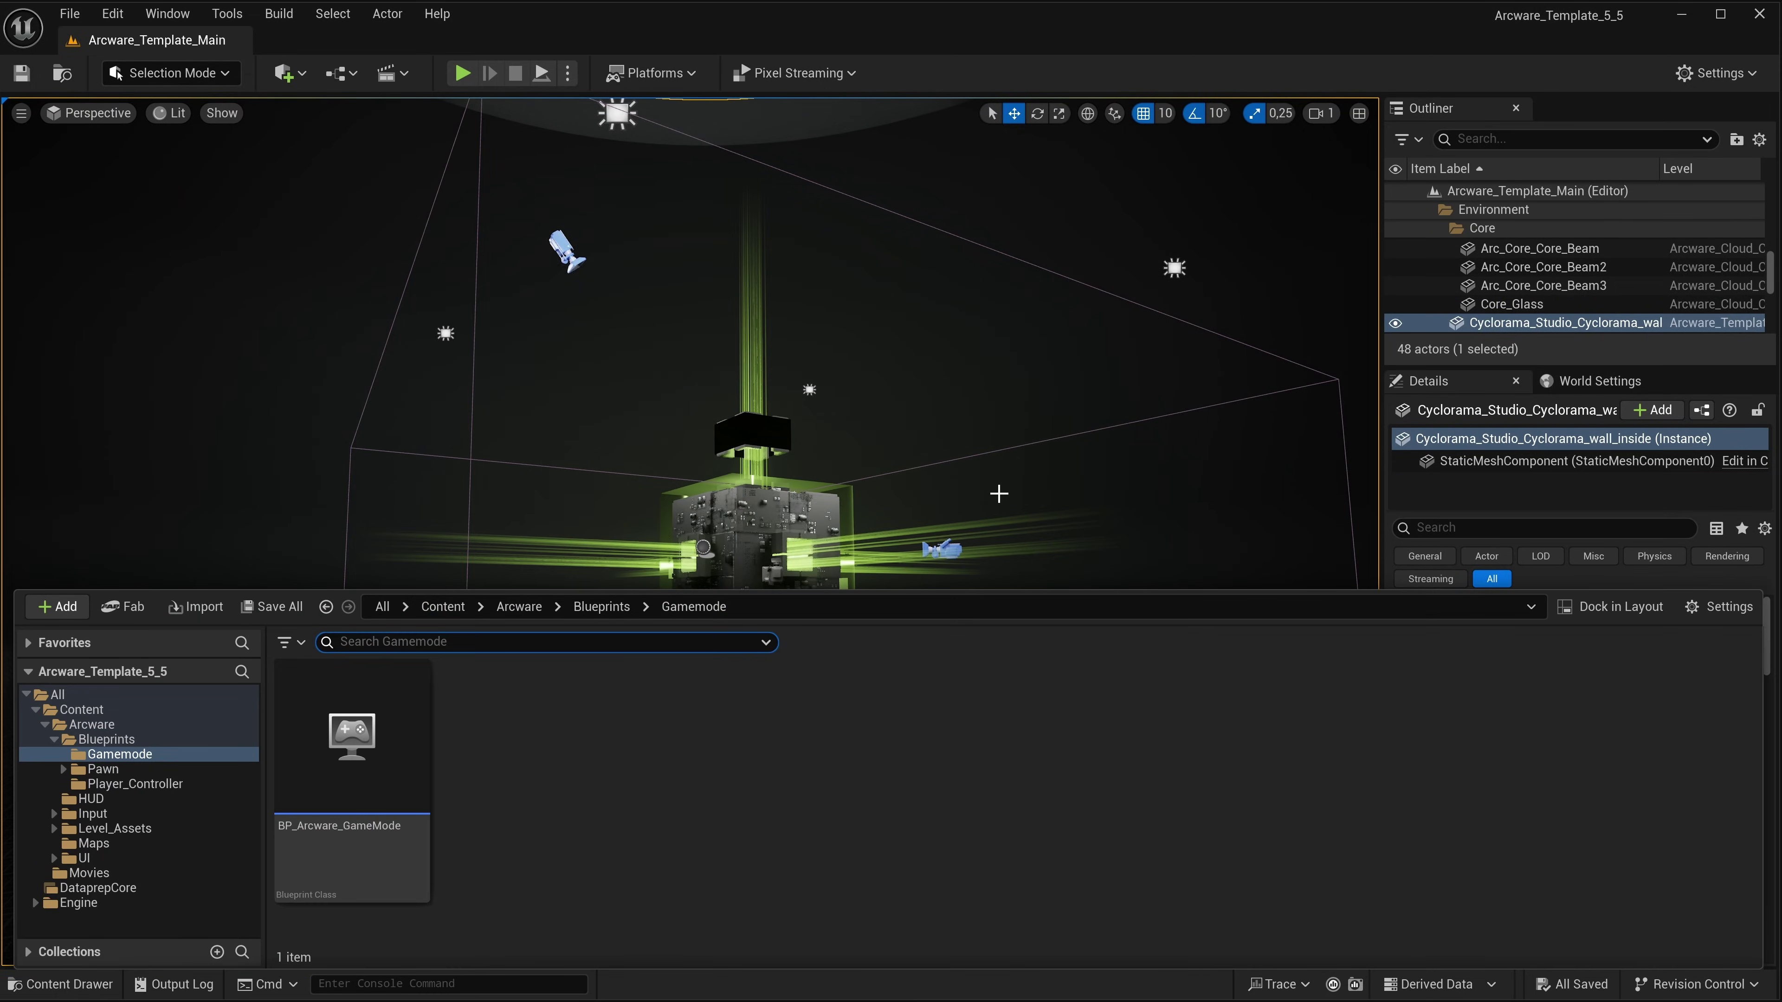
pyautogui.click(106, 740)
pyautogui.doubleClick(297, 727)
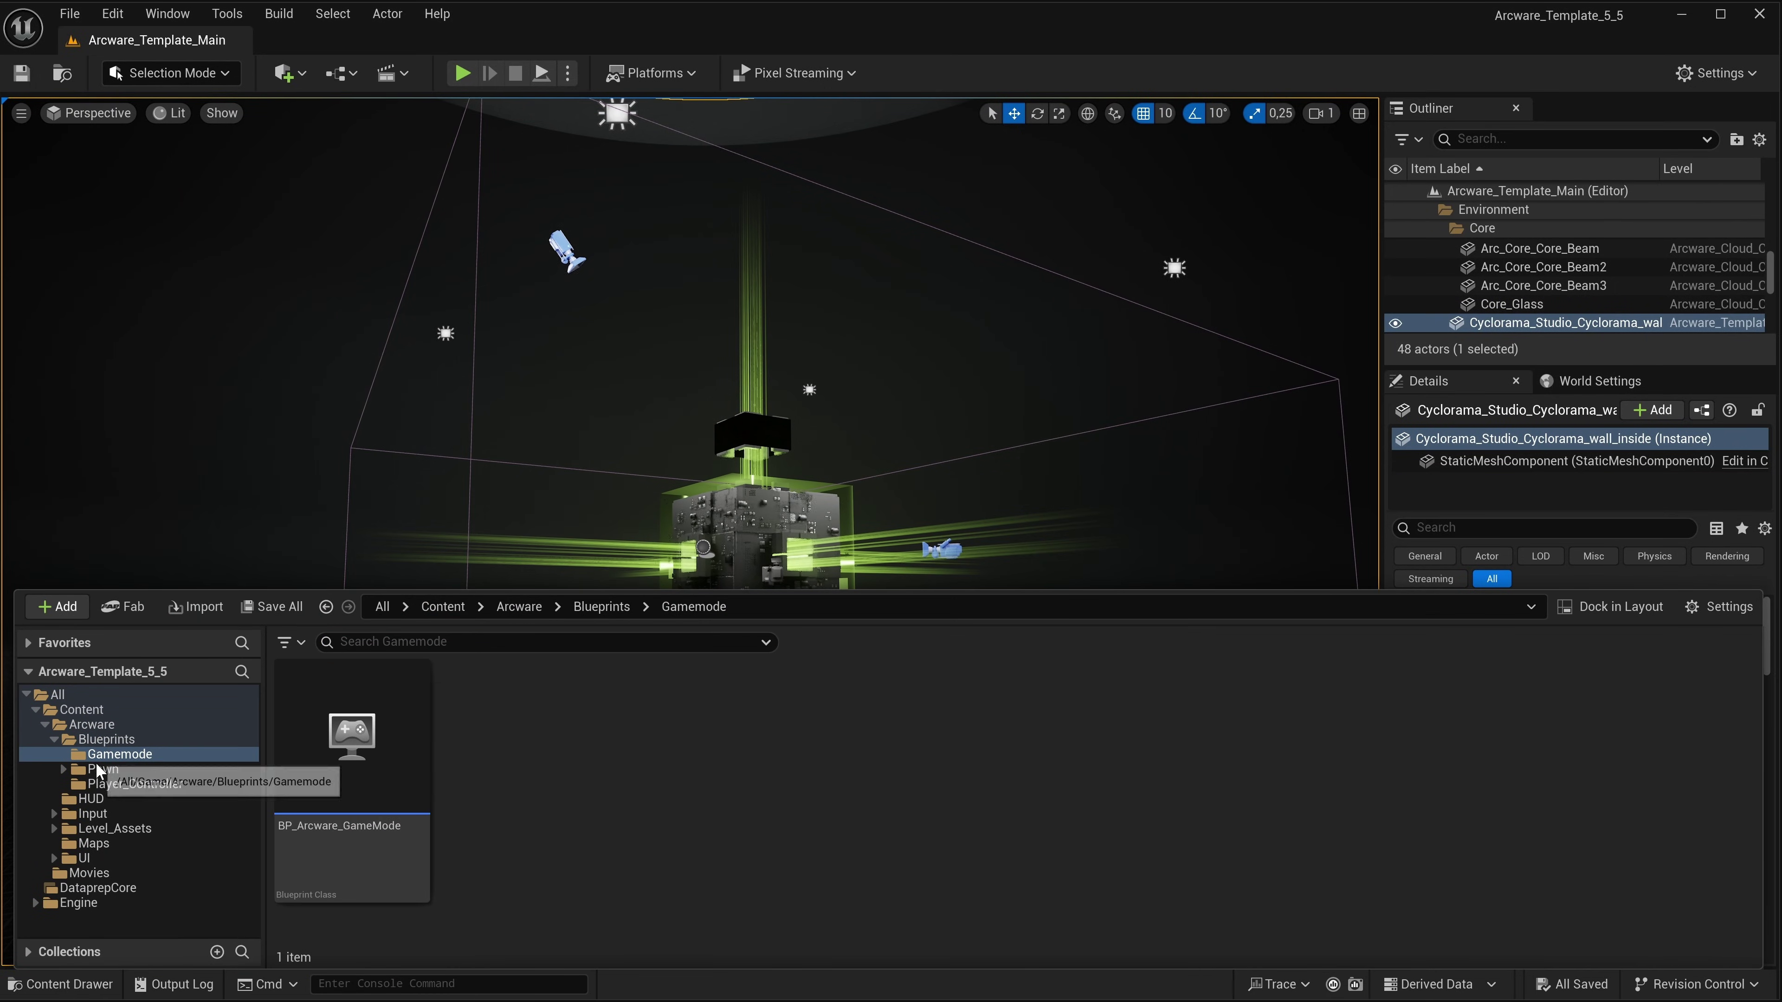
pyautogui.doubleClick(383, 735)
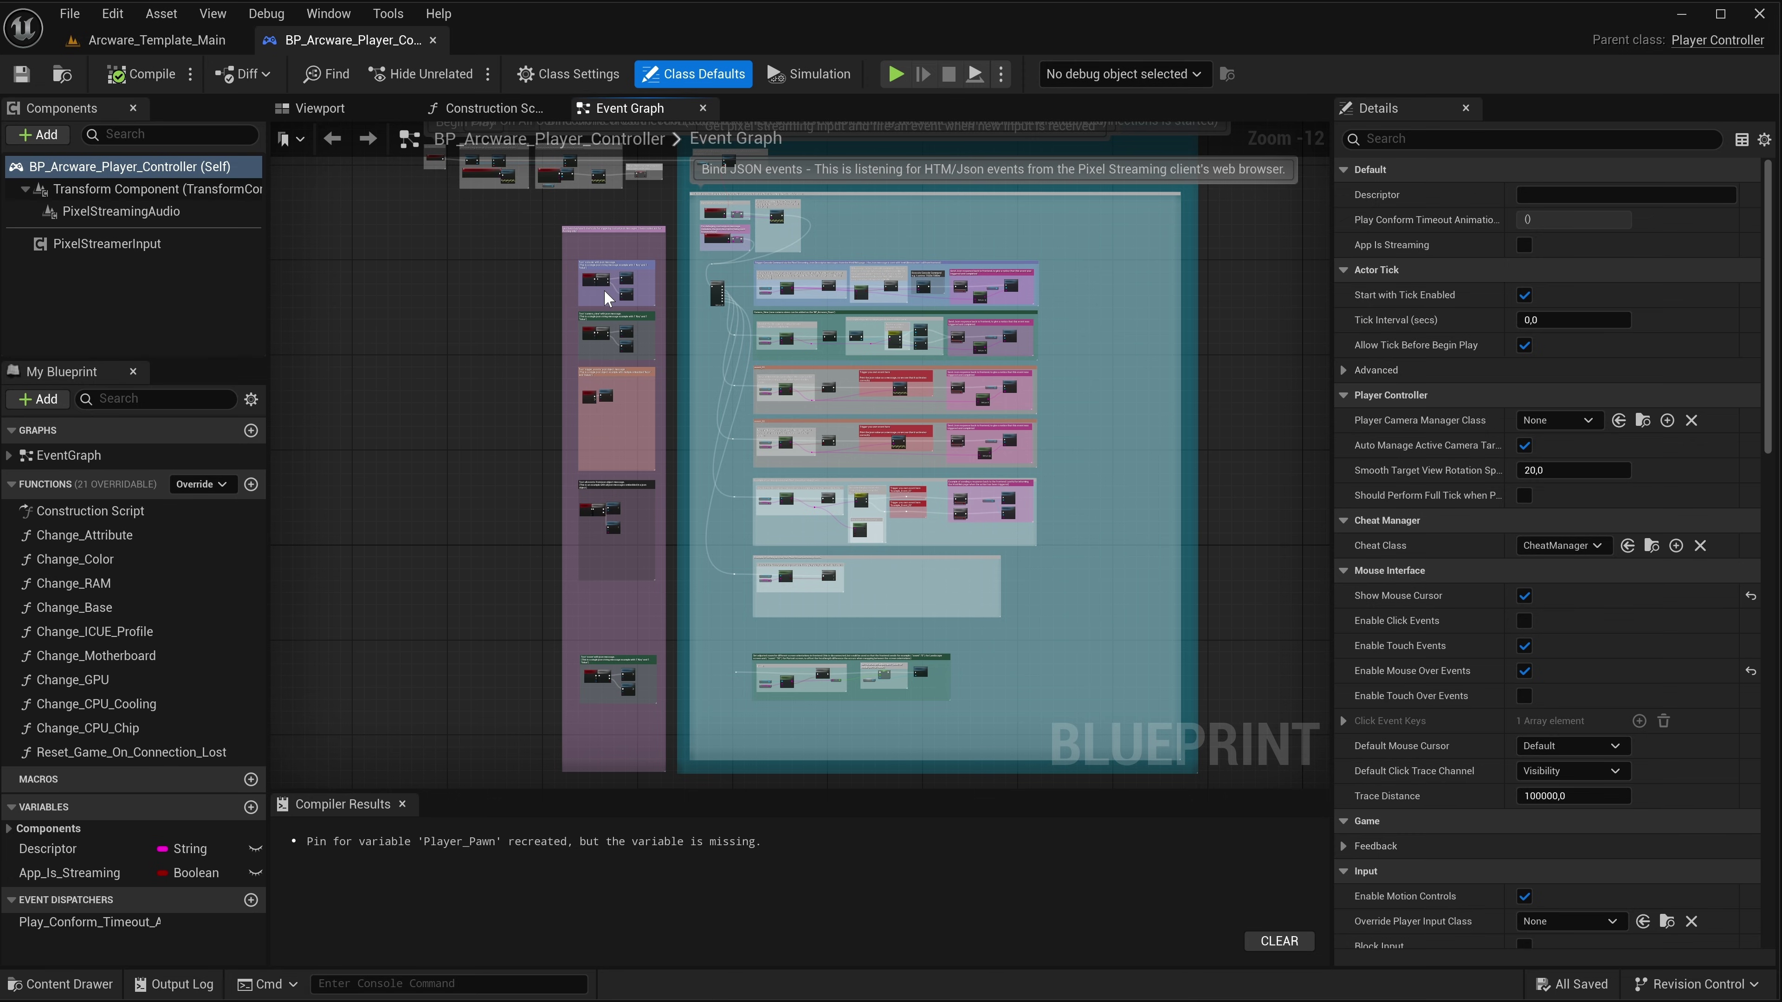
pyautogui.click(156, 39)
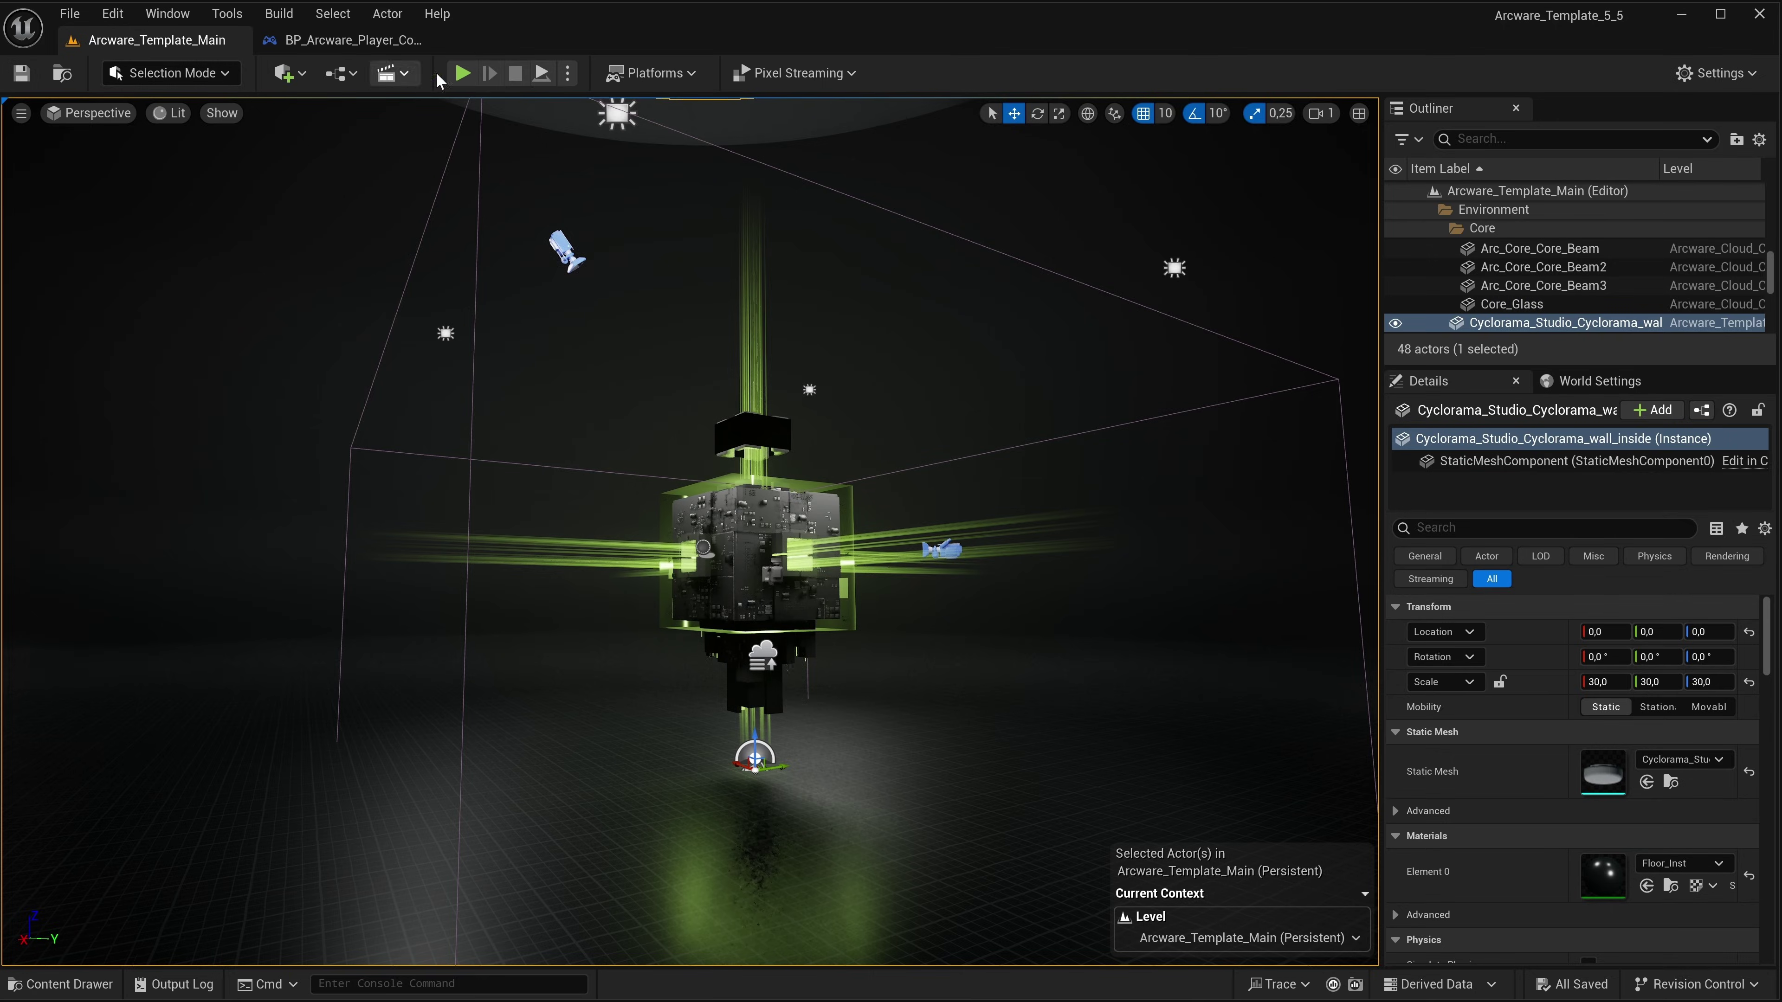
# - Play the level in the editor and switch movement mode from Fly to Walk
pyautogui.click(463, 74)
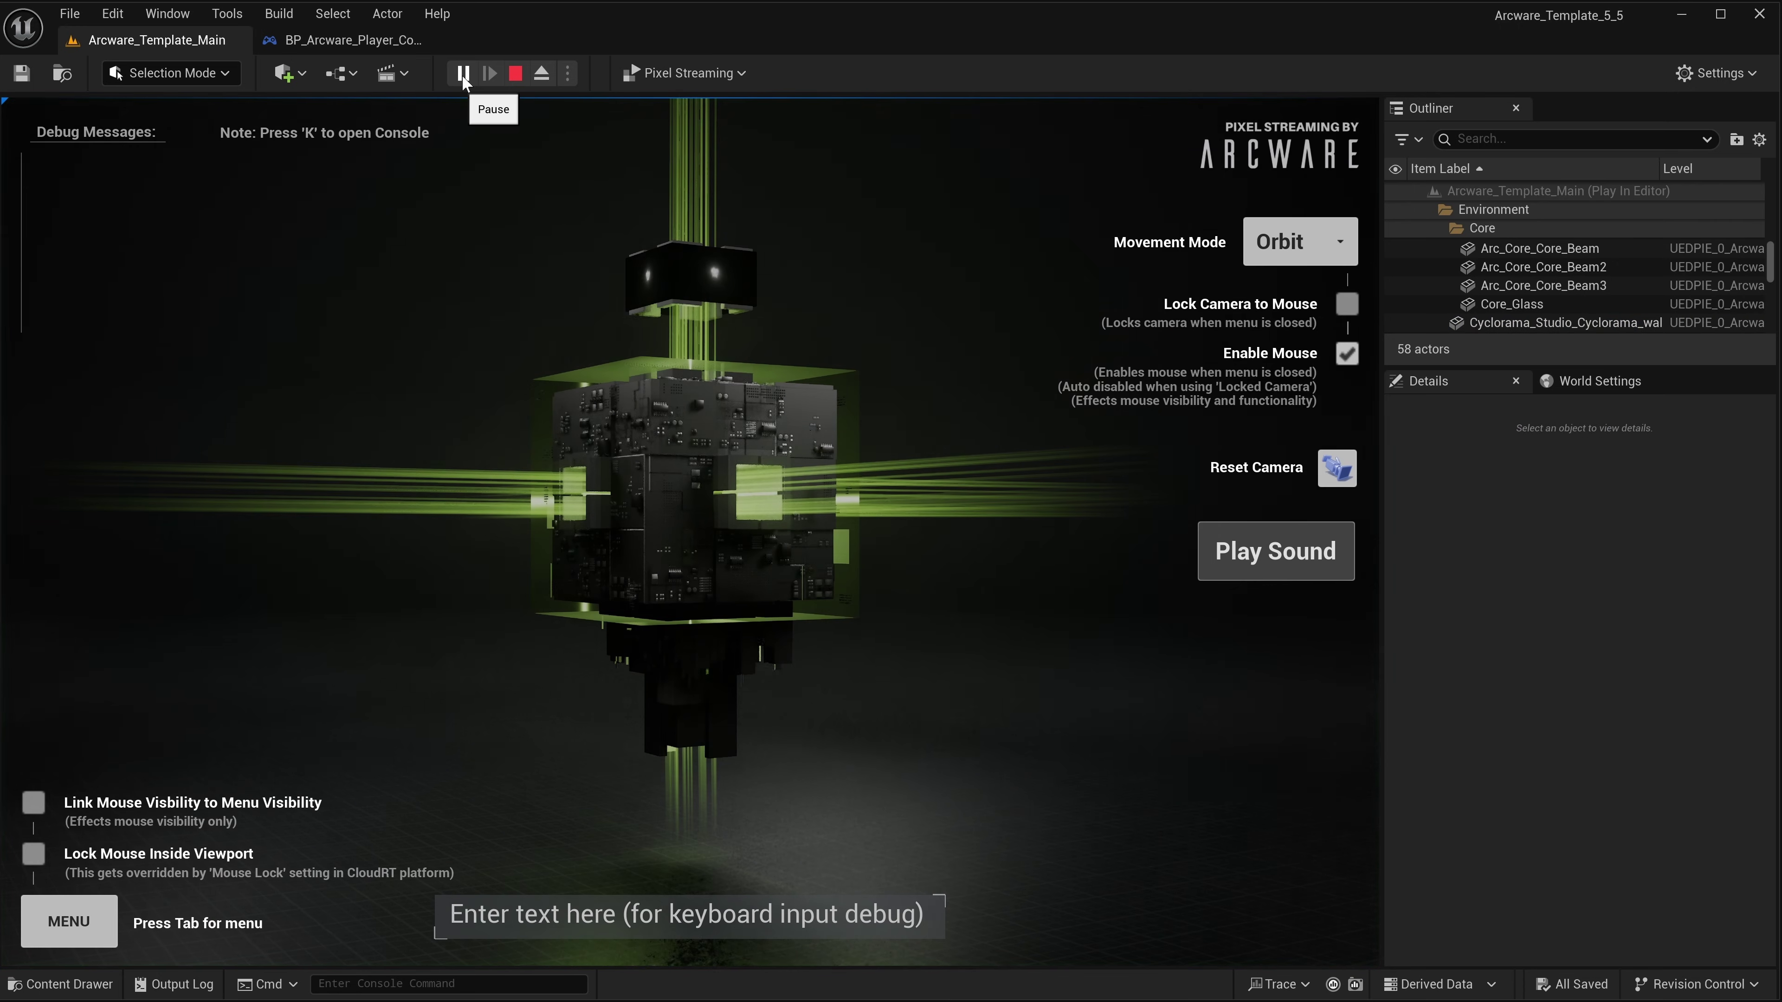
pyautogui.click(1314, 397)
pyautogui.click(1301, 241)
pyautogui.click(1307, 465)
# - Walk around with S, A and Space, then return to Orbit mode and orbit the cube
pyautogui.rightClick(700, 501)
pyautogui.press('s')
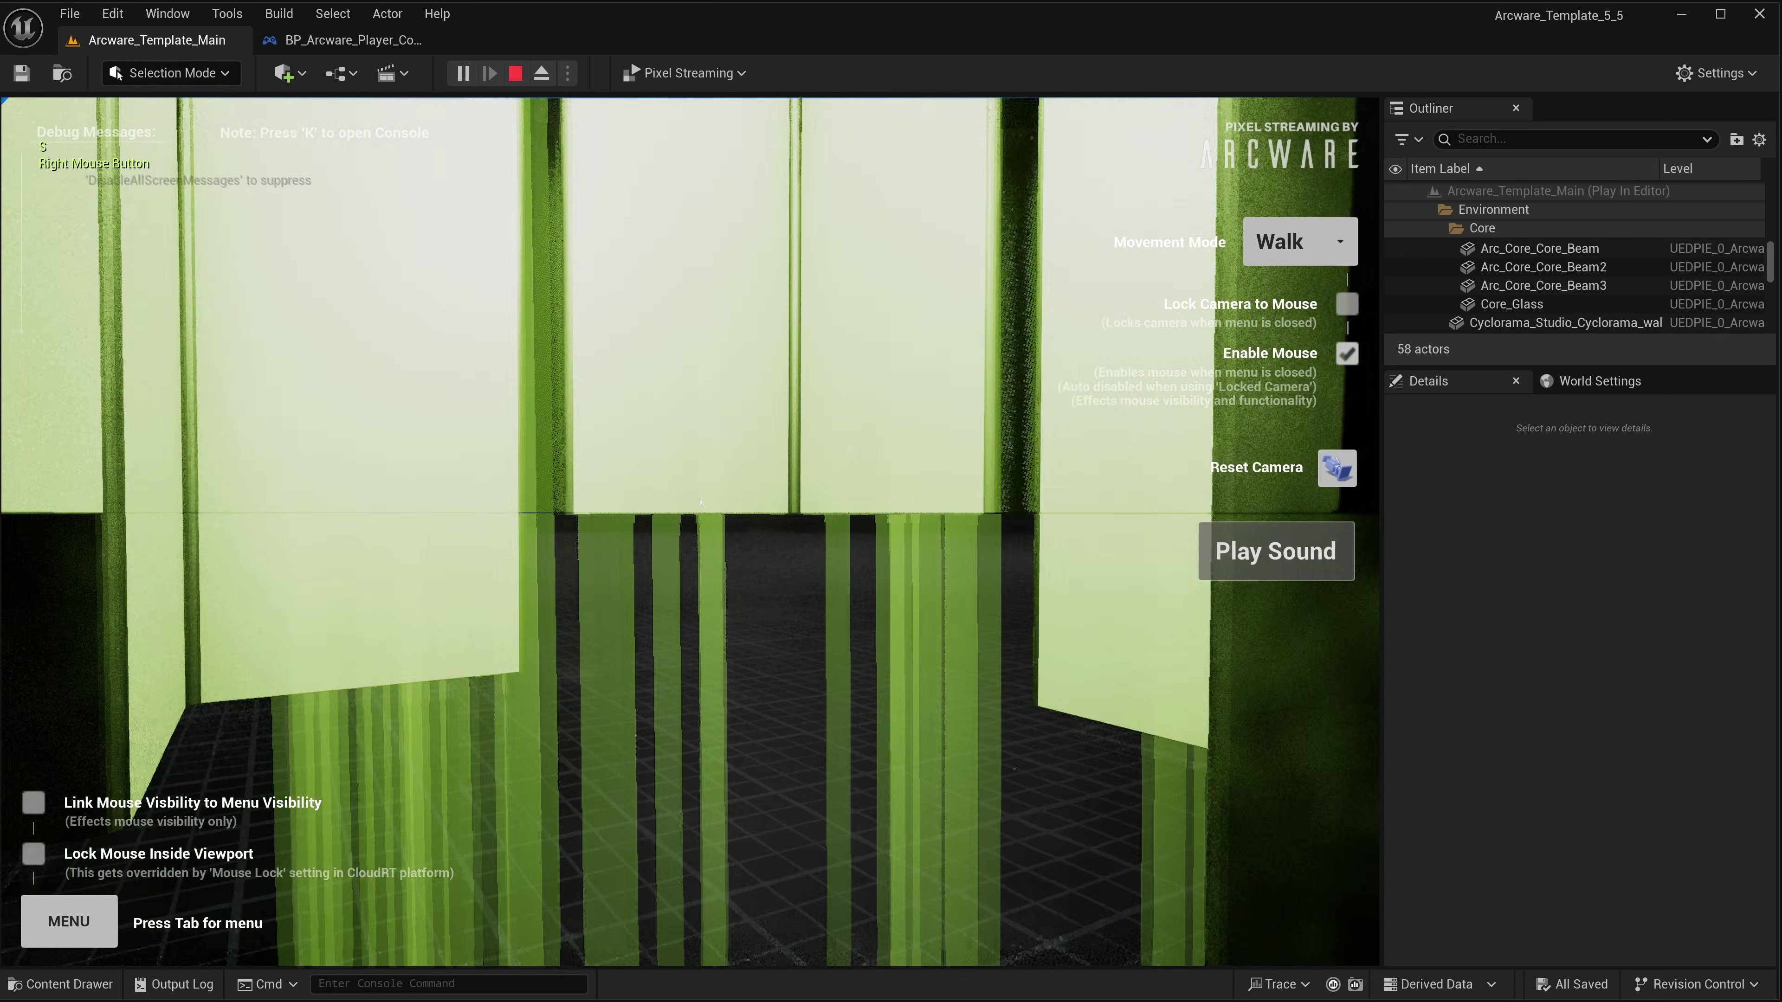
pyautogui.press('s')
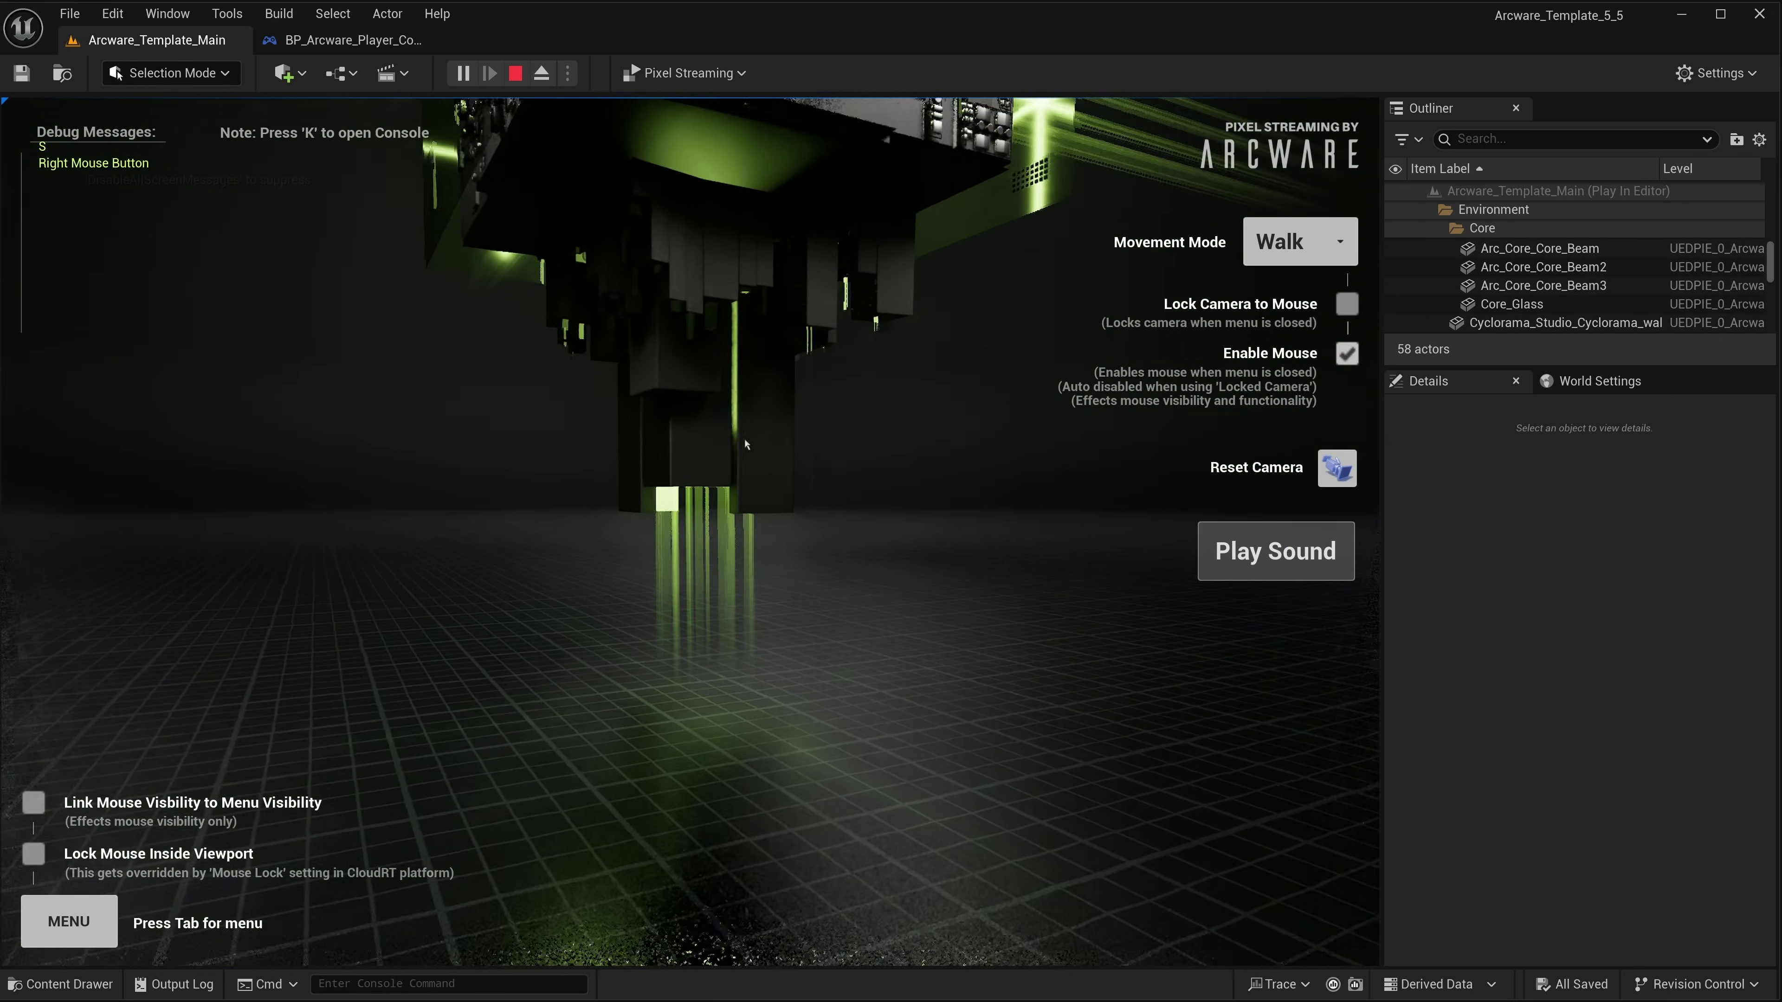
pyautogui.press('a')
pyautogui.click(827, 311)
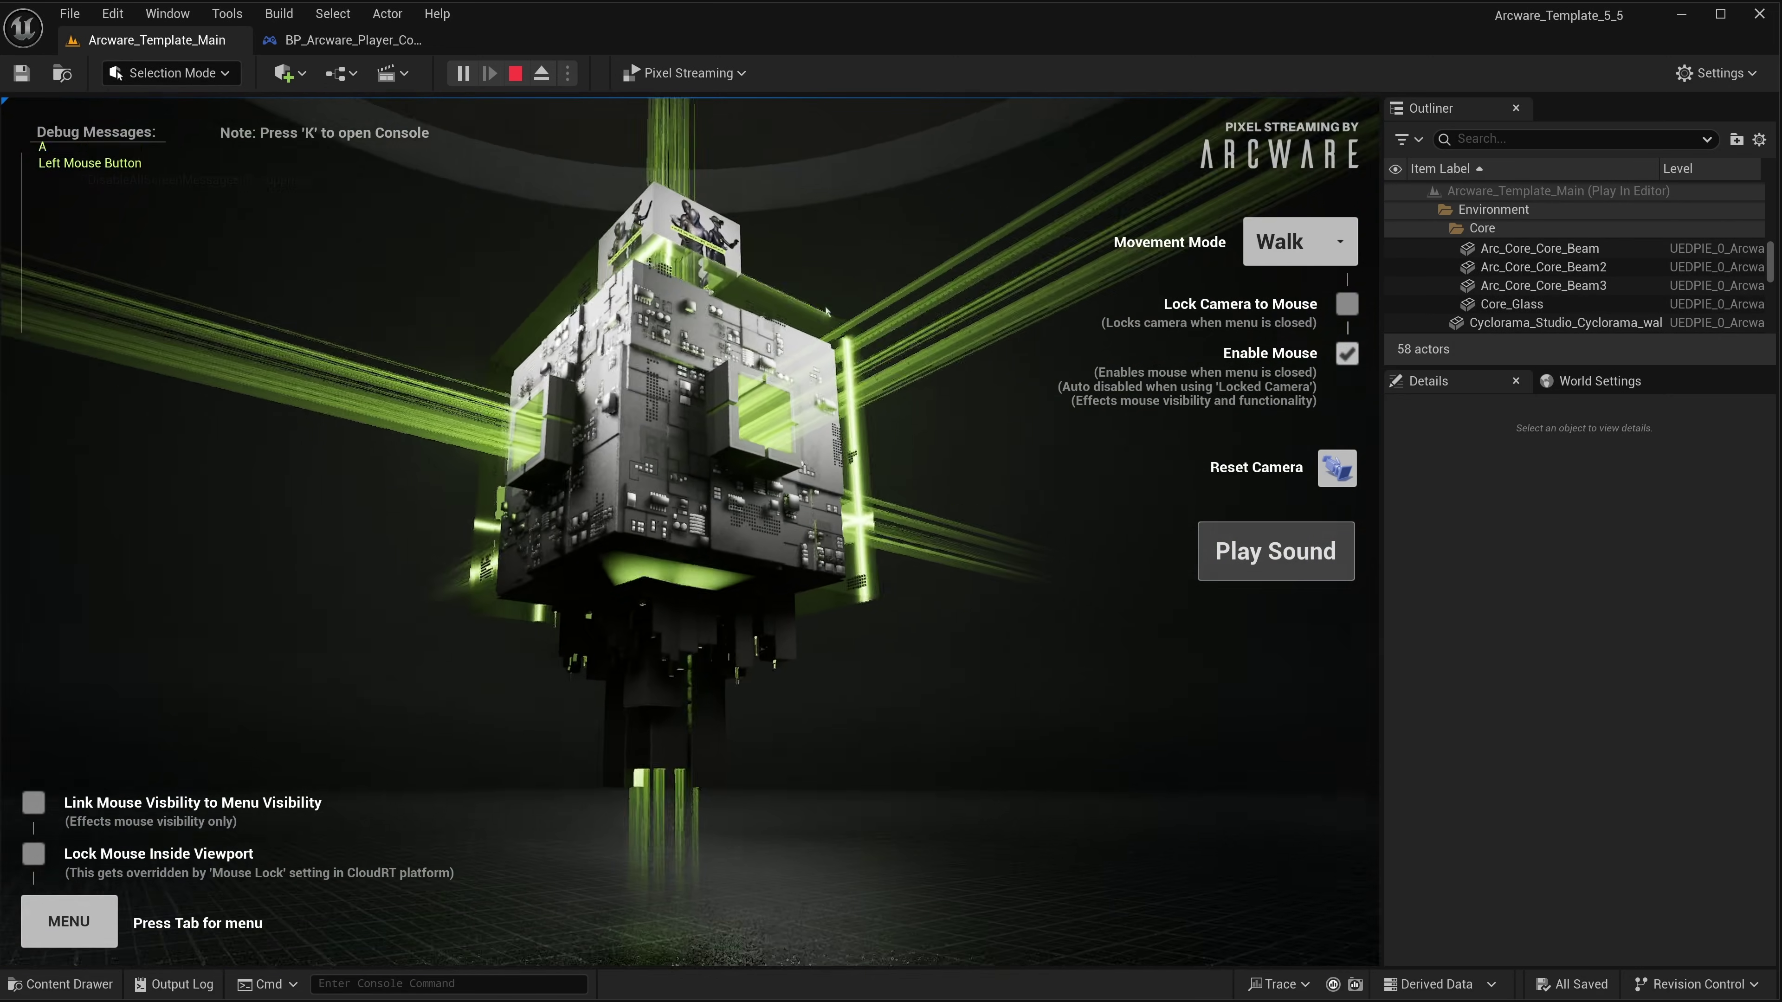
pyautogui.press('a')
pyautogui.press('space')
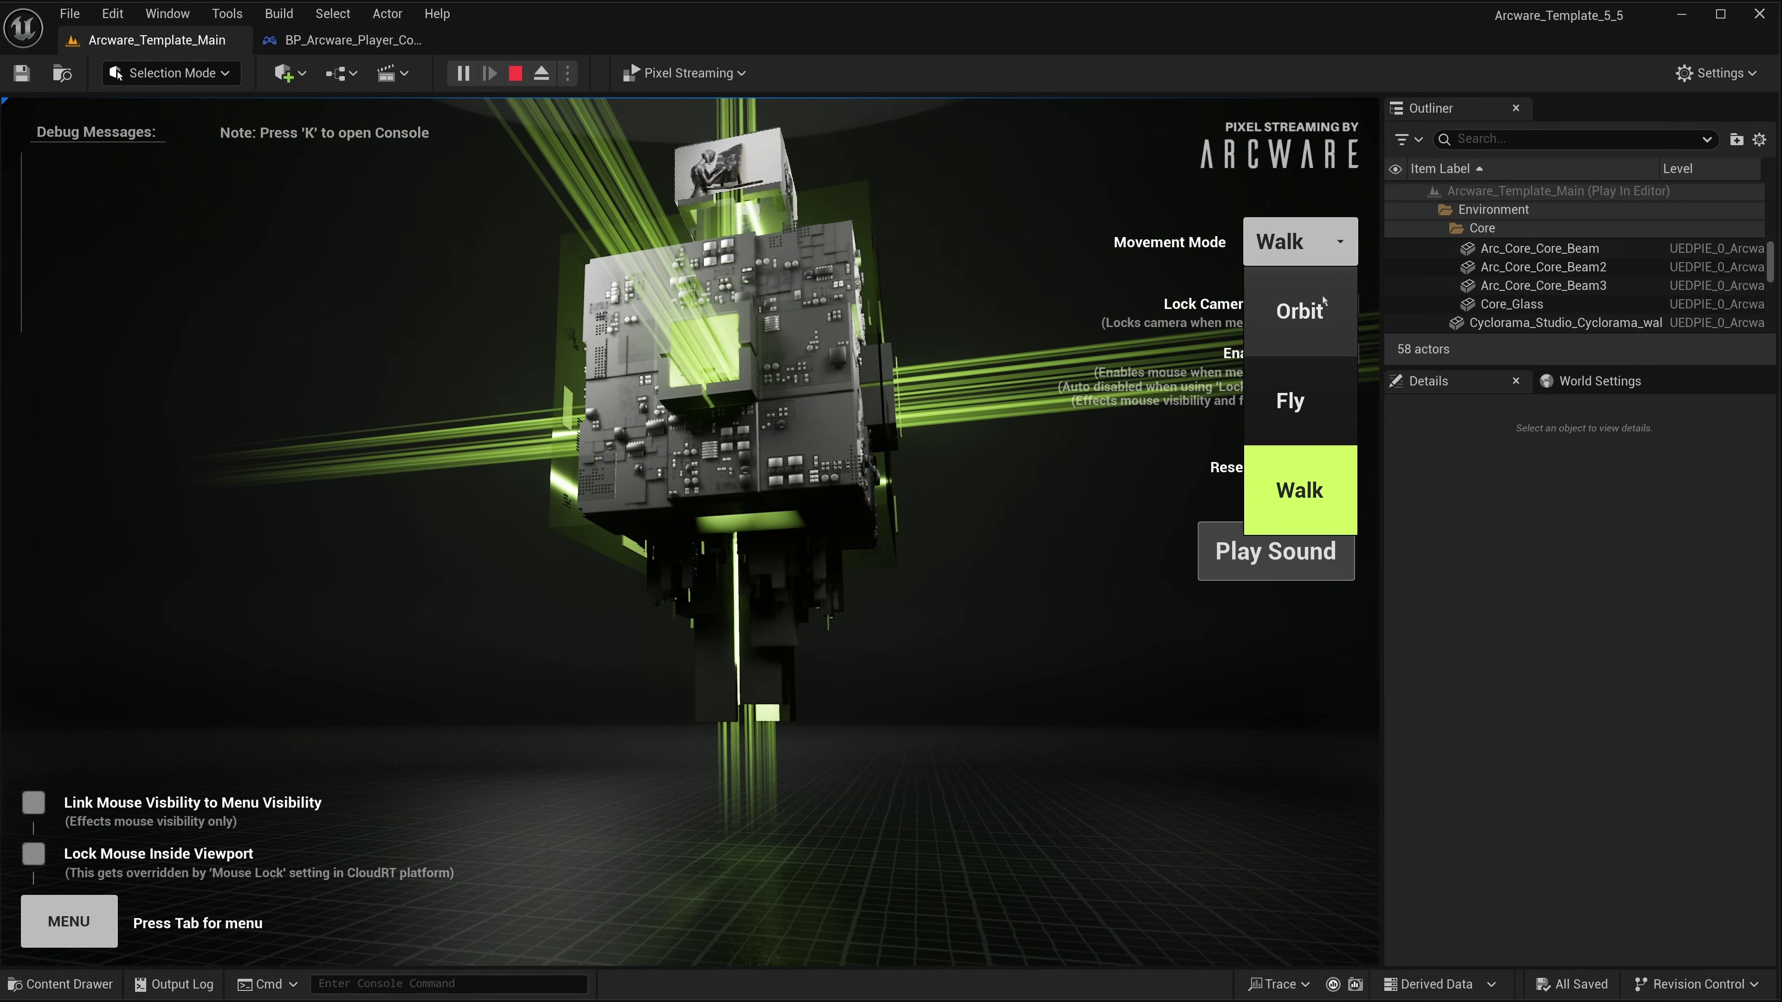
pyautogui.click(1299, 310)
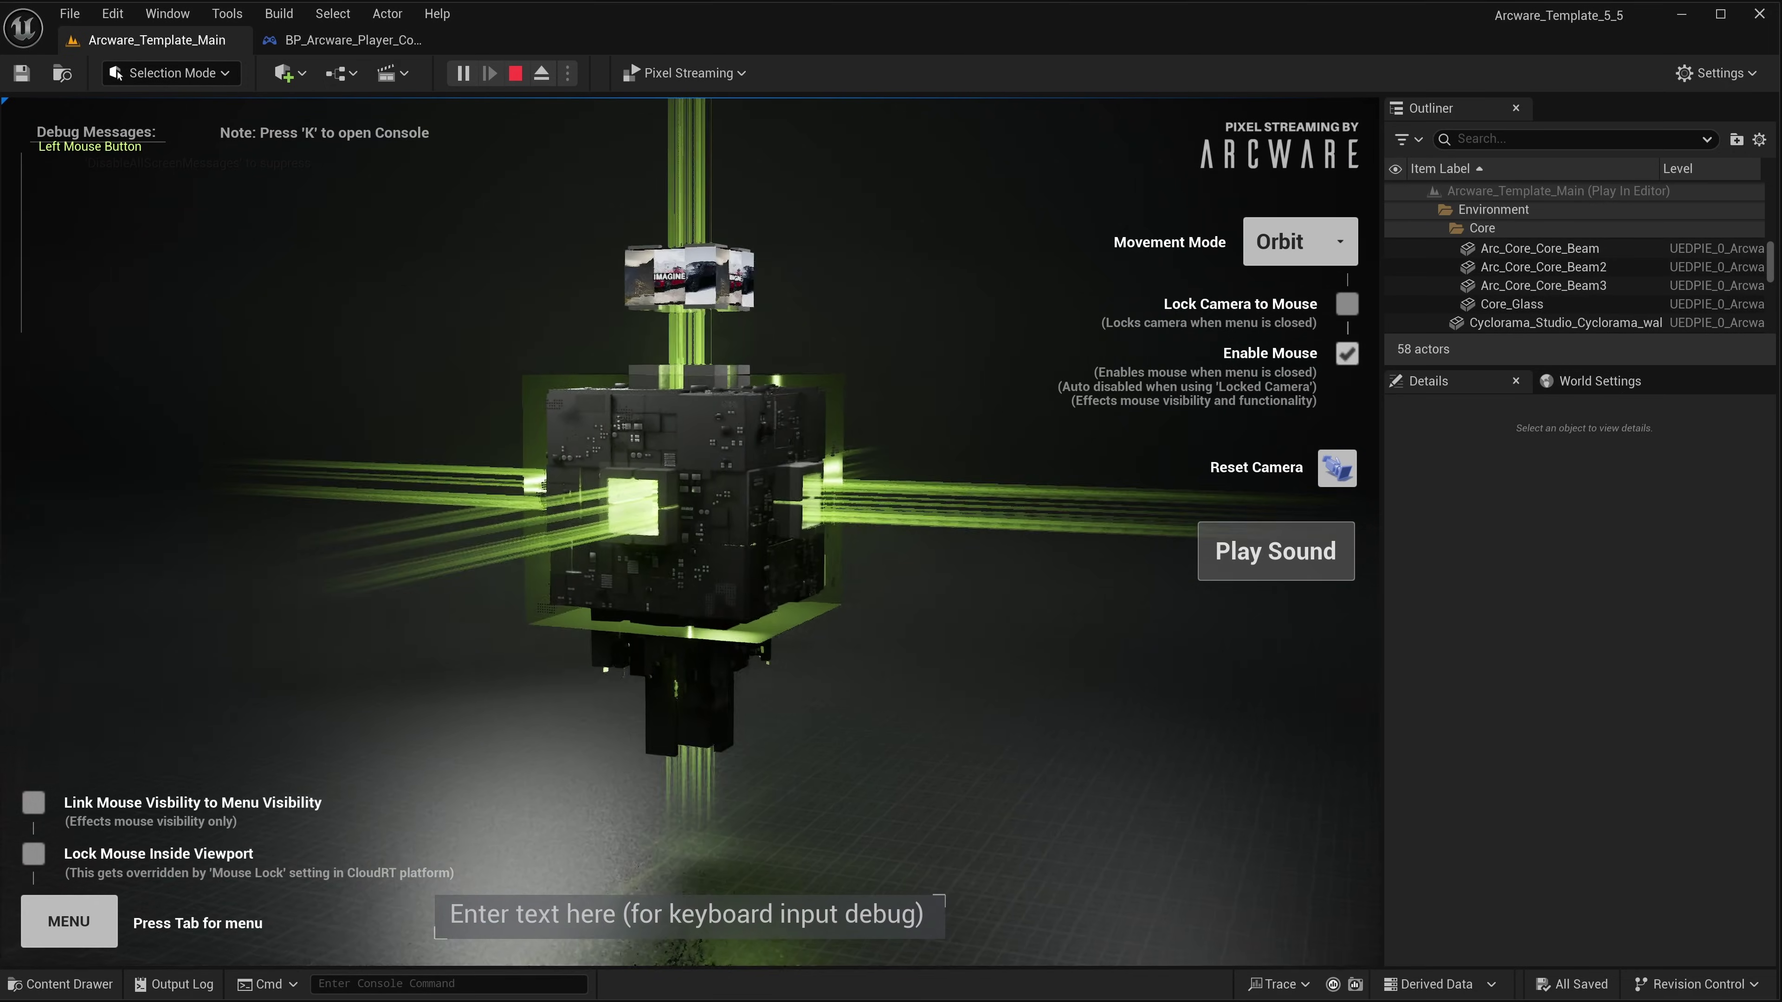
pyautogui.moveTo(33, 516); pyautogui.dragTo(292, 427)
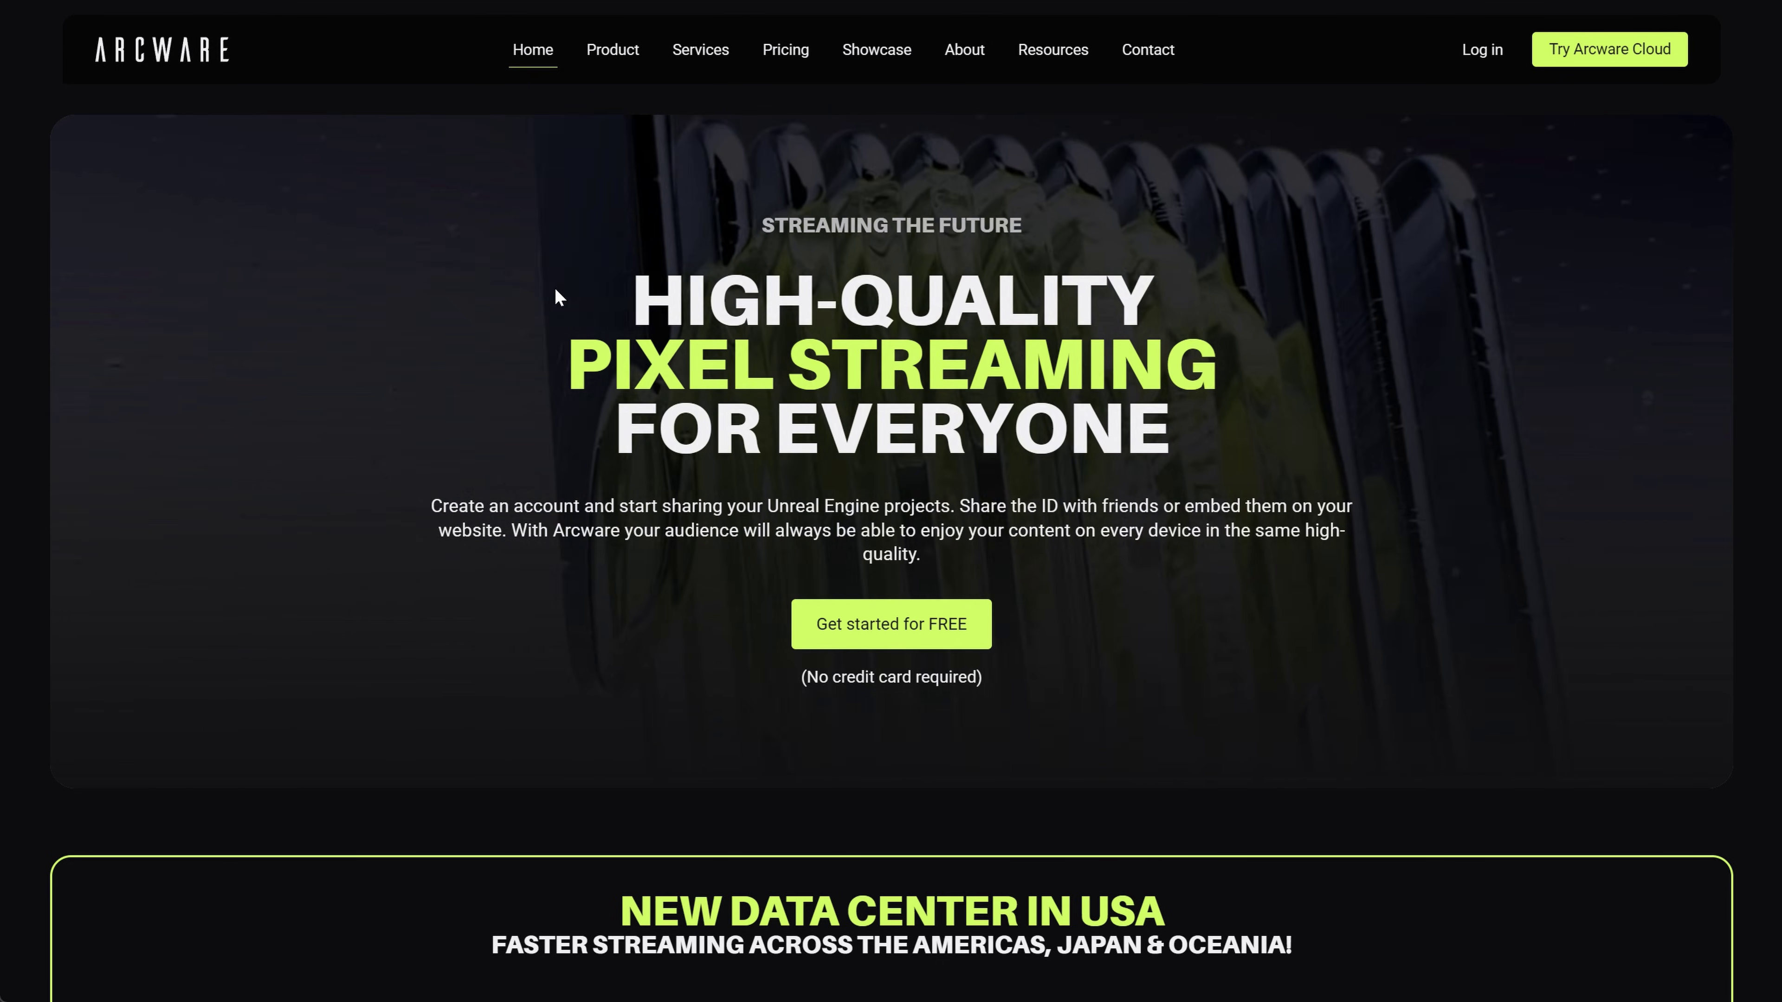
# - Show the website's Resources menu with its Learn links and Downloads
pyautogui.click(1031, 52)
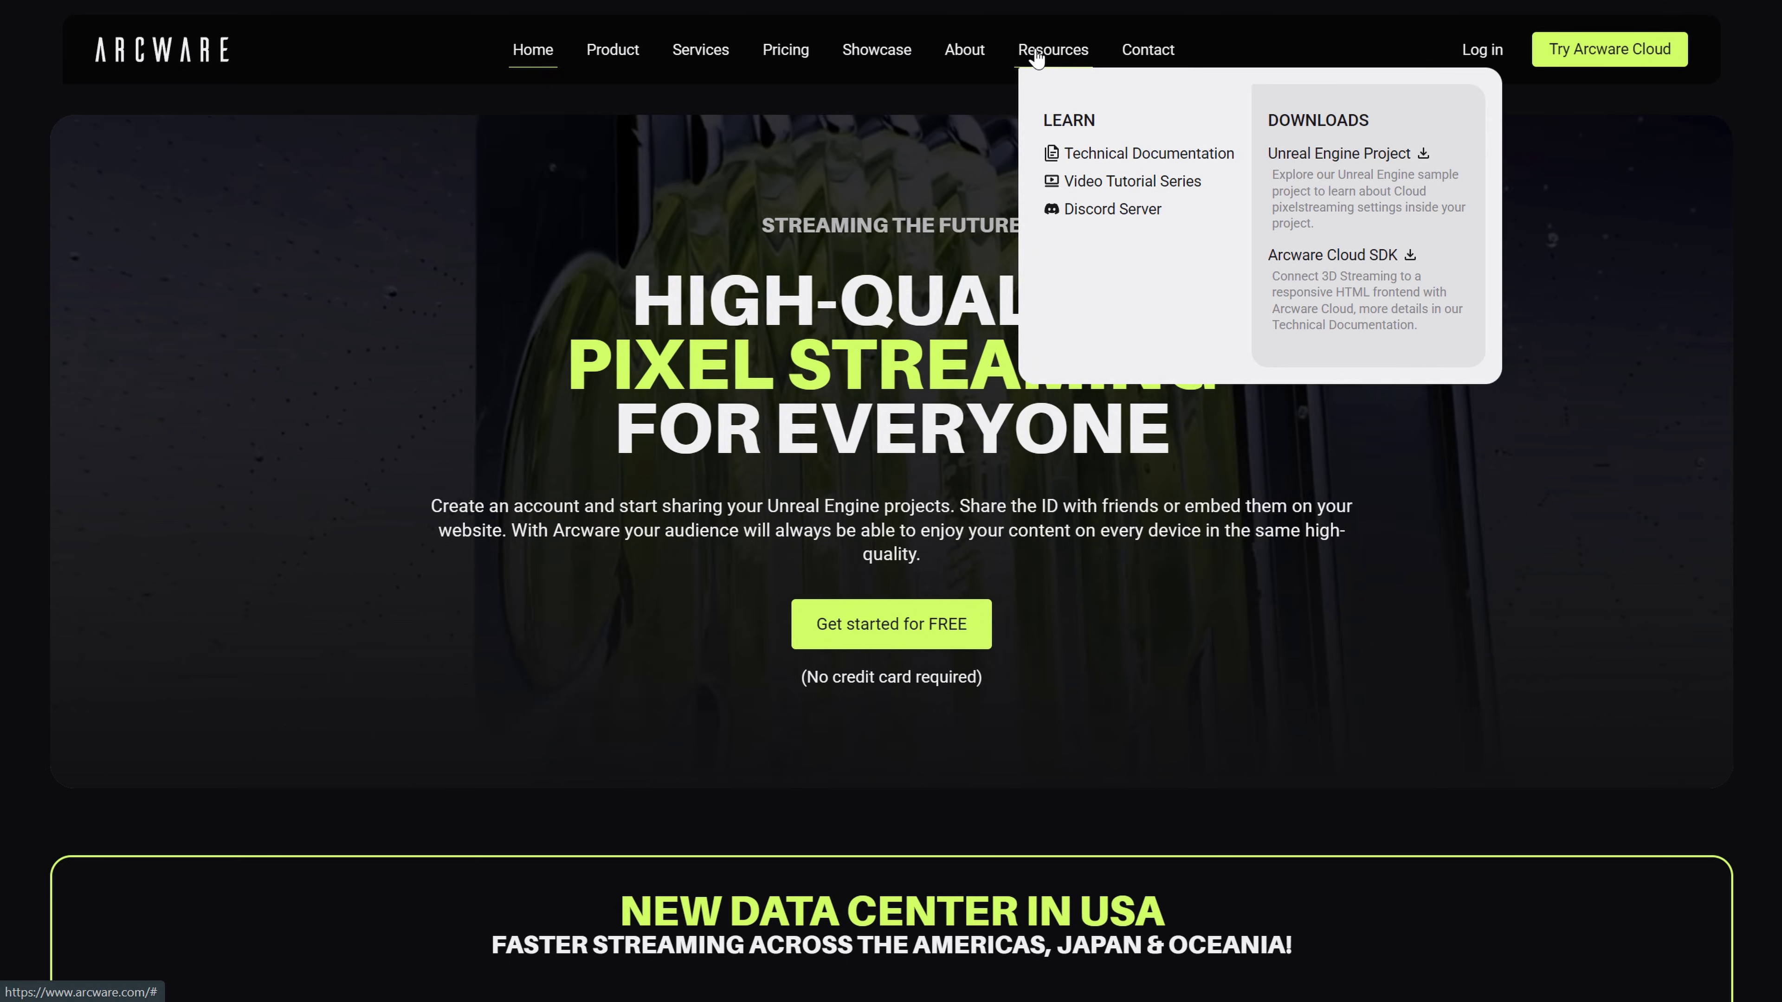